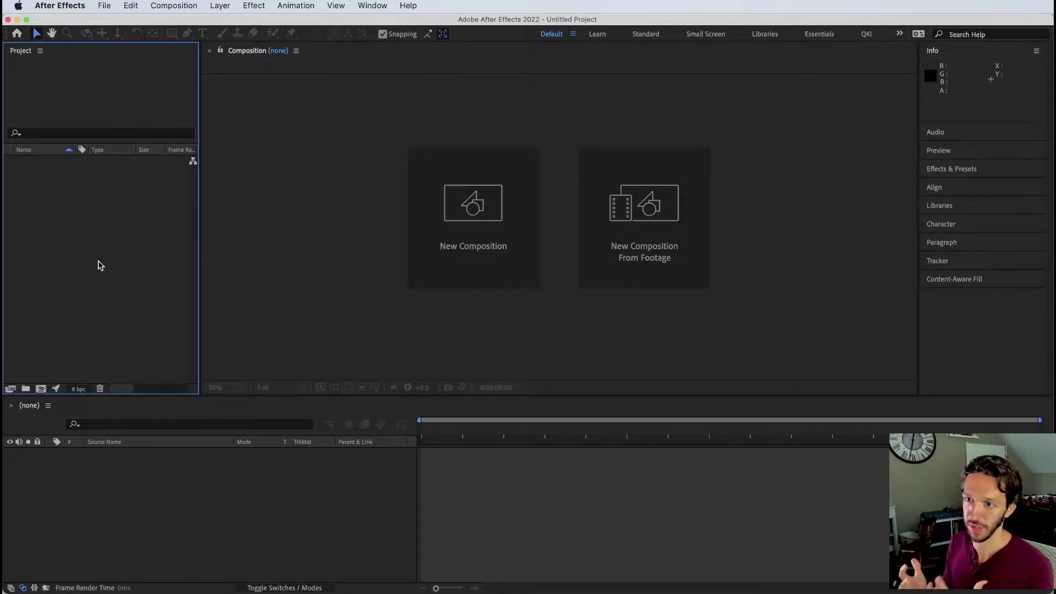
- Look over the workspace areas, including Composition, Effects & Presets, Libraries and the timeline
{"action": "left_click", "coordinate": [359, 265]}
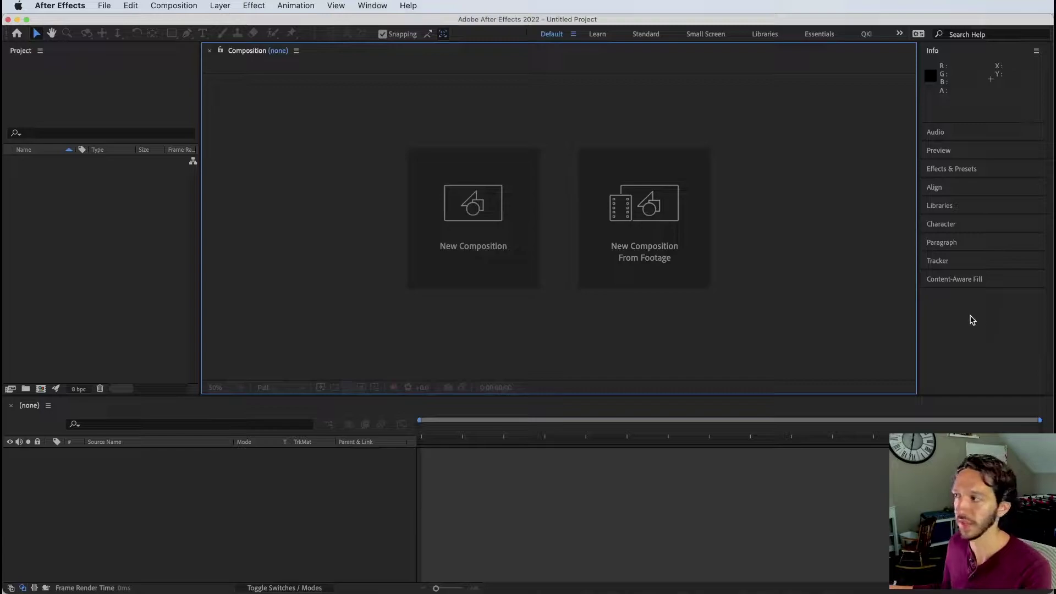
{"action": "left_click", "coordinate": [967, 135]}
{"action": "left_click", "coordinate": [979, 290]}
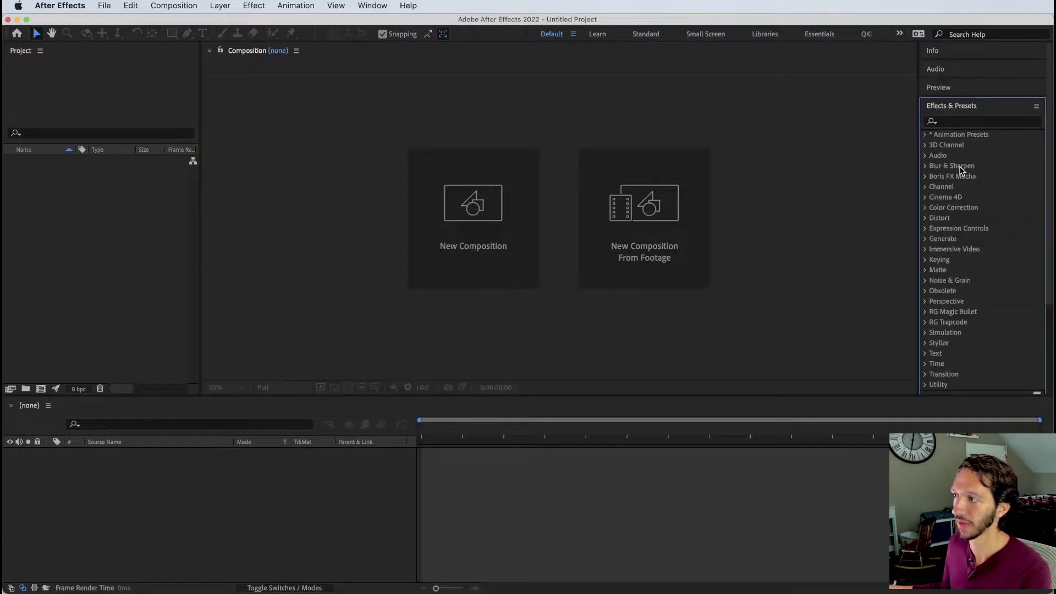
{"action": "left_click", "coordinate": [971, 104]}
{"action": "left_click", "coordinate": [960, 341]}
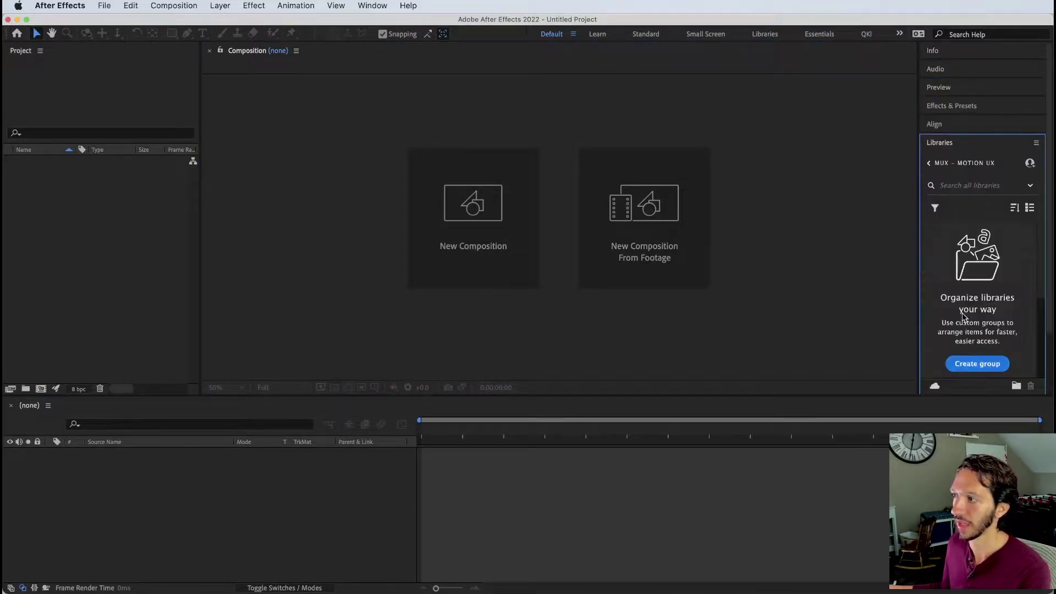
{"action": "left_click", "coordinate": [960, 103]}
{"action": "left_click", "coordinate": [316, 470]}
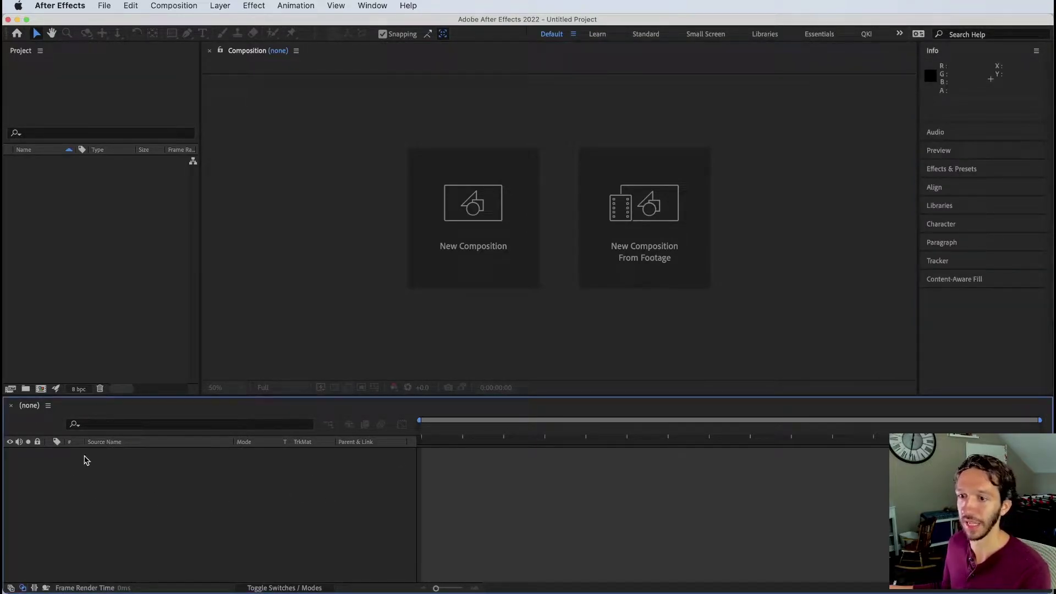
{"action": "left_click", "coordinate": [488, 346]}
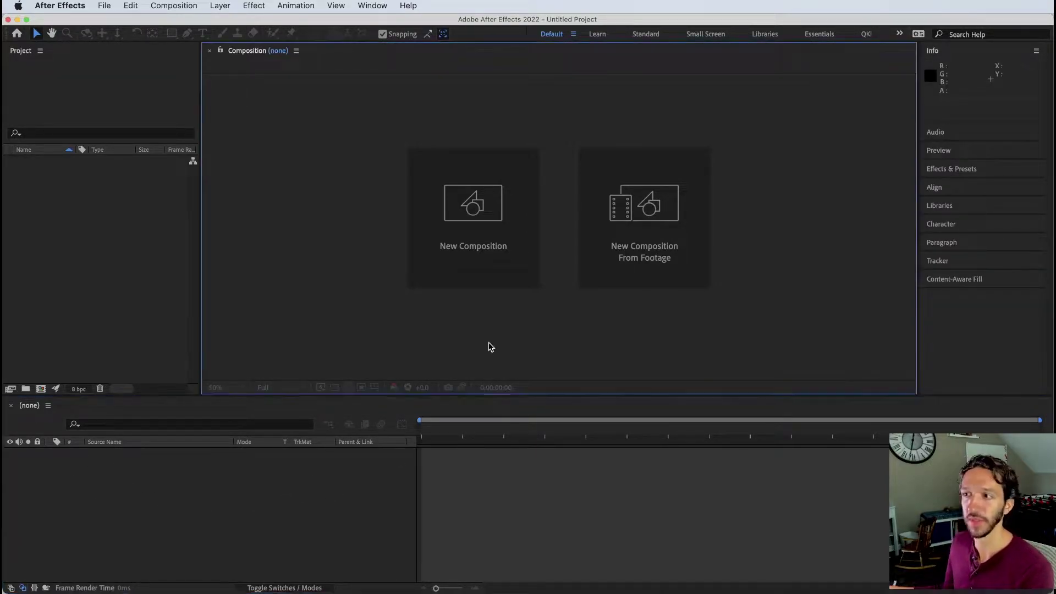
- Start a new composition, review its basic, advanced and 3D renderer settings, and name it Amazing Animation
{"action": "left_click", "coordinate": [472, 279]}
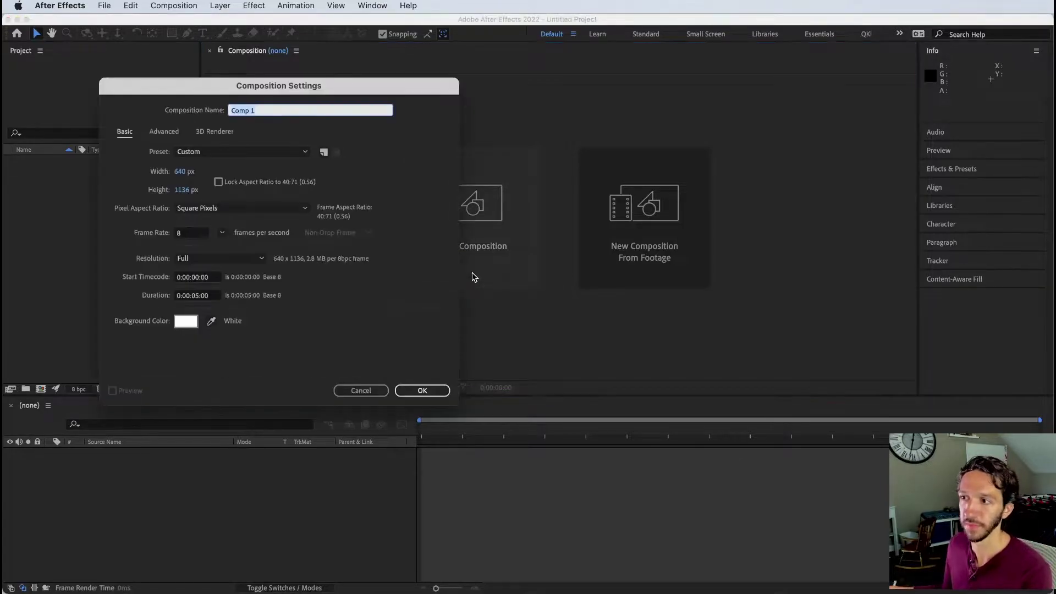
{"action": "left_click", "coordinate": [162, 134]}
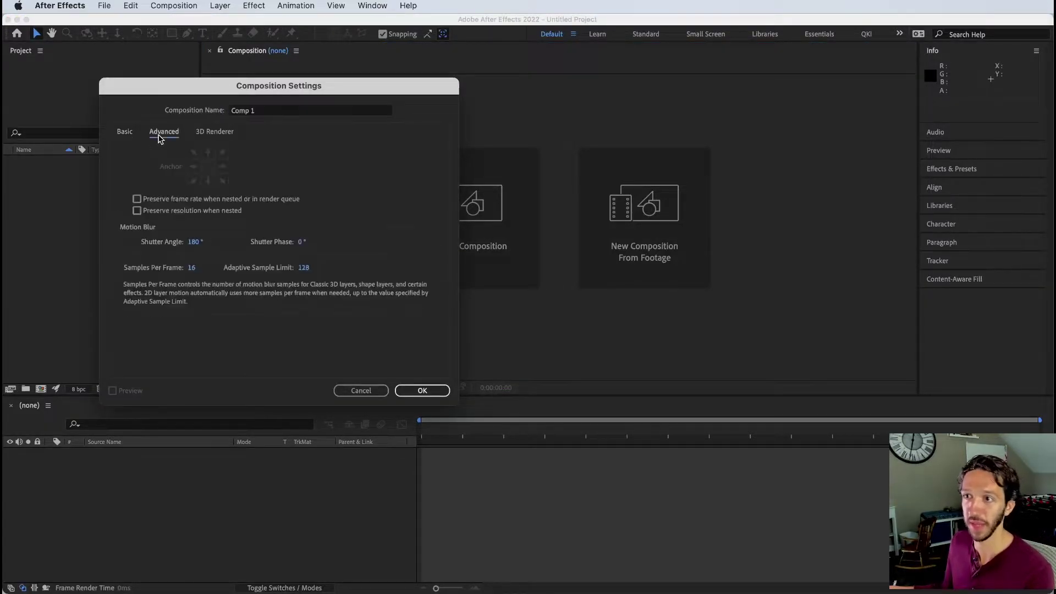
{"action": "left_click", "coordinate": [208, 134]}
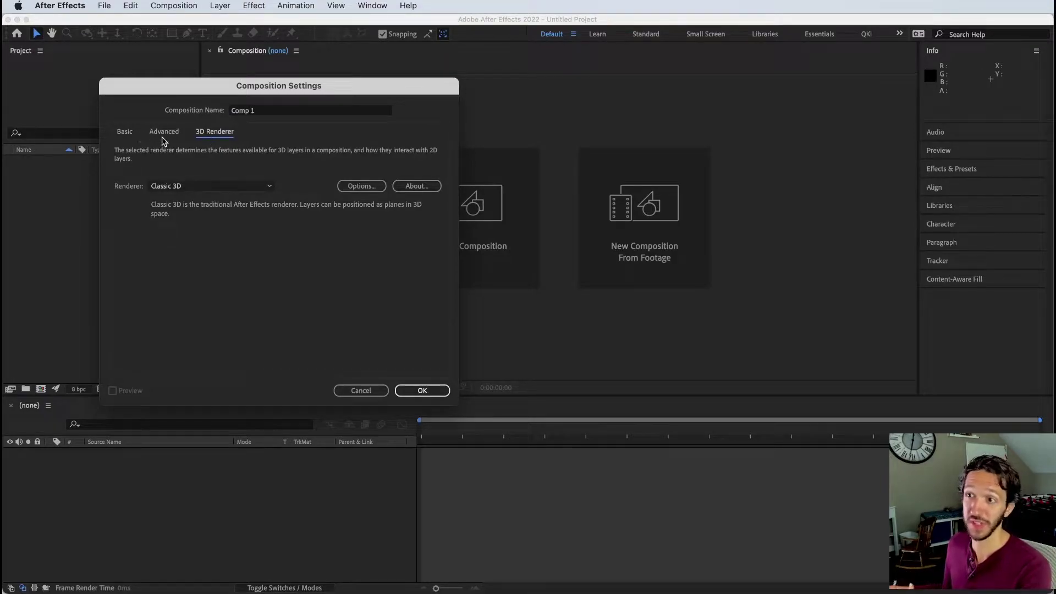
{"action": "left_click", "coordinate": [124, 134]}
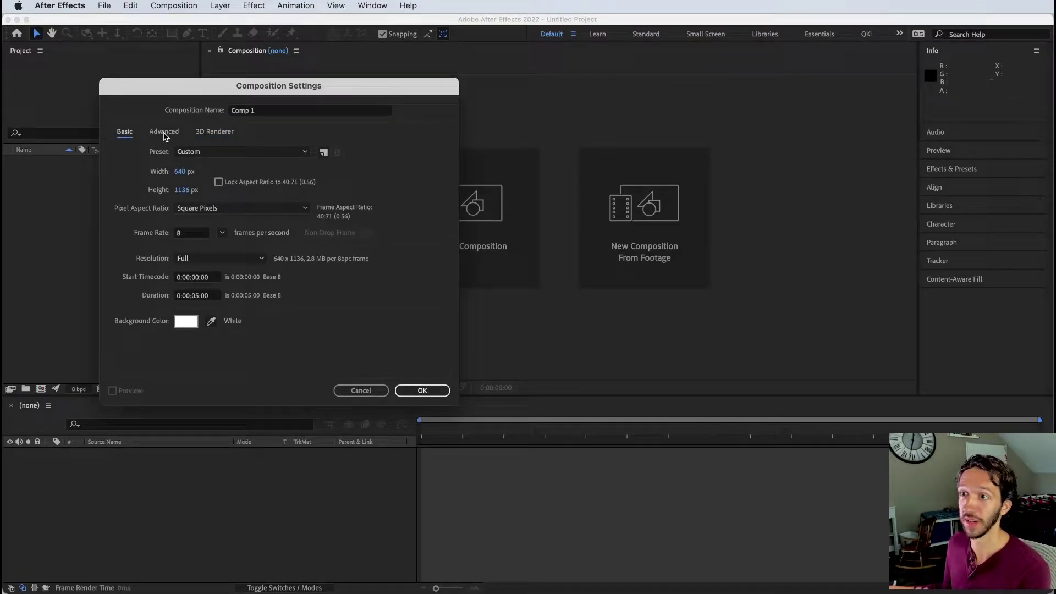
{"action": "left_click", "coordinate": [274, 110]}
{"action": "type", "text": "Amazing Animation"}
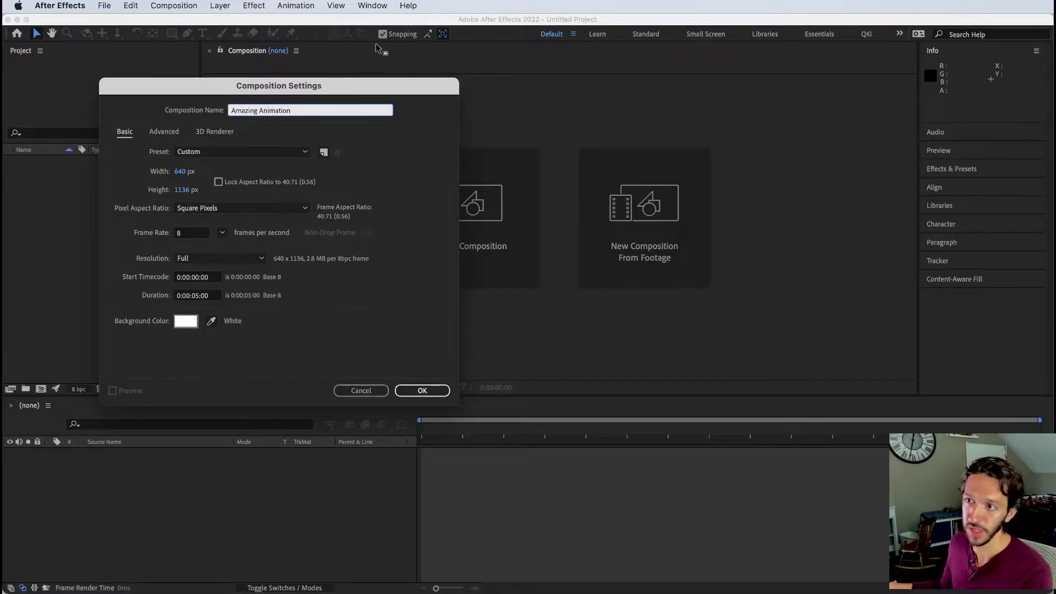
- Set the composition to the HDTV 1080 29.97 preset, reapplying it after trying a custom width and height
{"action": "left_click", "coordinate": [226, 151]}
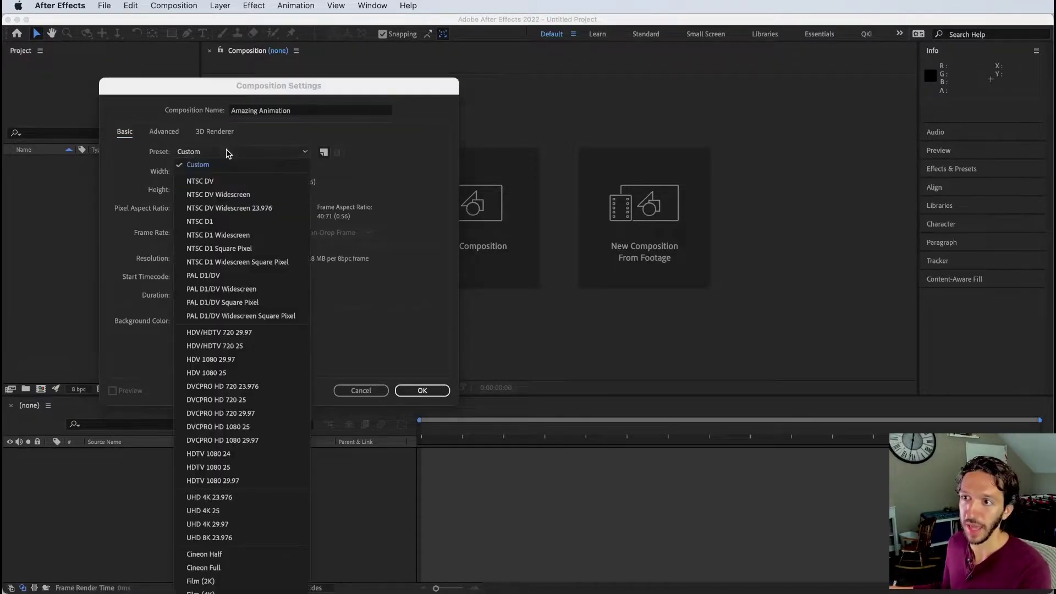
{"action": "left_click", "coordinate": [241, 481]}
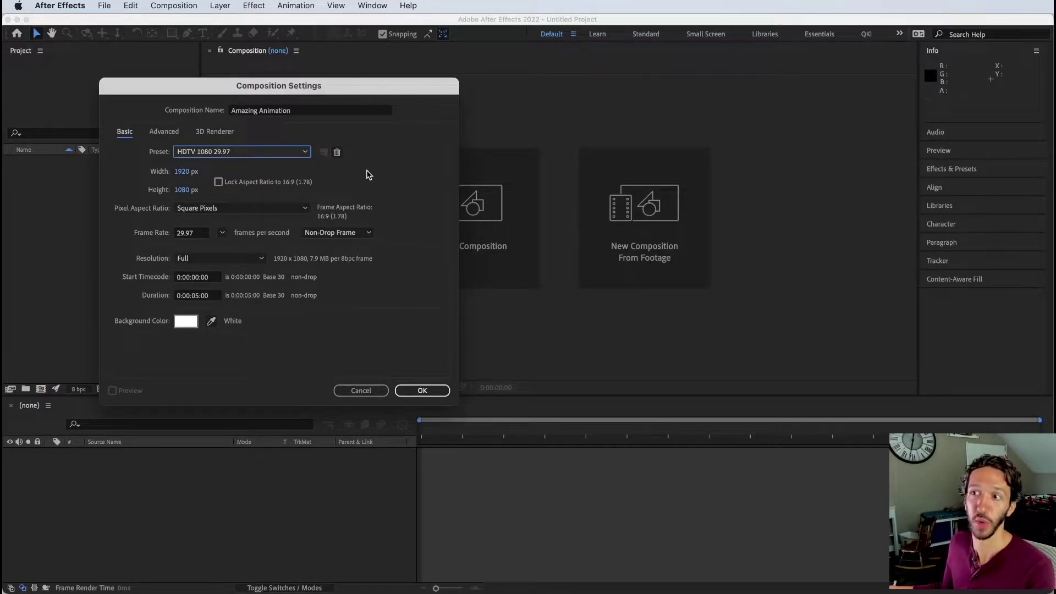
{"action": "left_click_drag", "start_coordinate": [186, 171], "coordinate": [247, 166]}
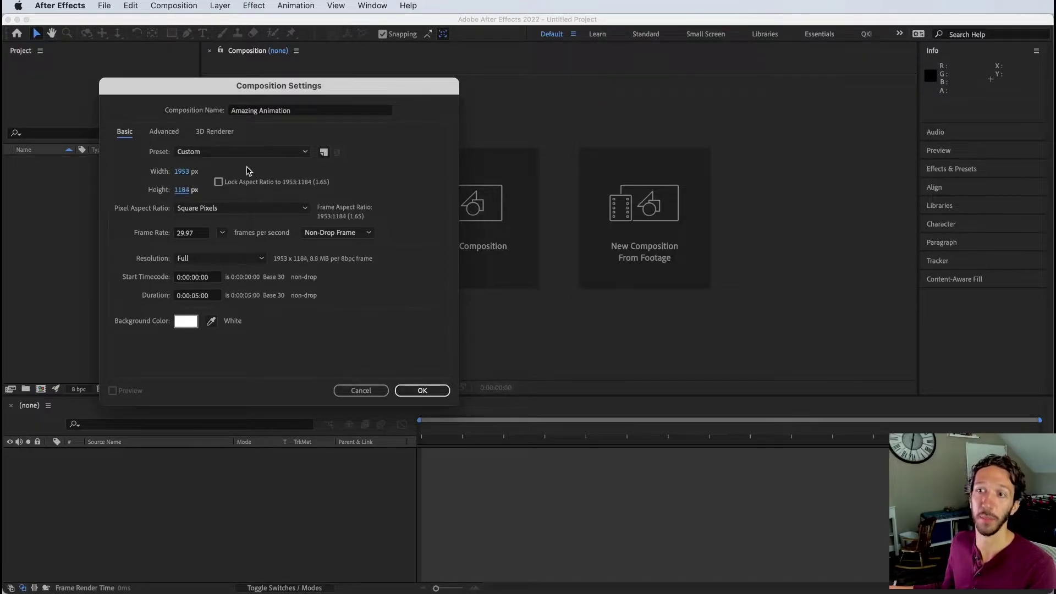
{"action": "left_click", "coordinate": [279, 158]}
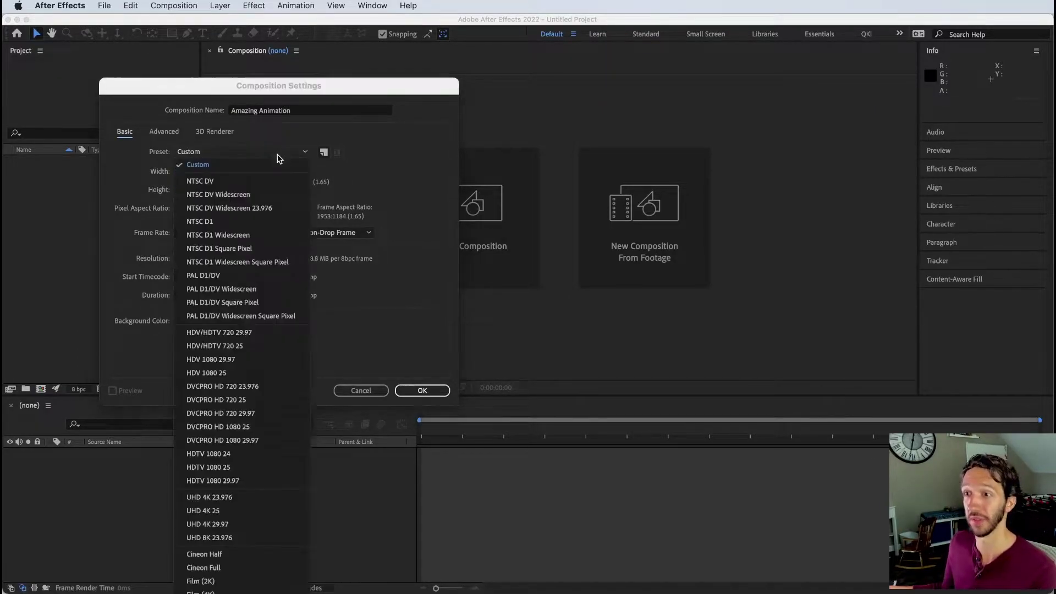
{"action": "left_click", "coordinate": [248, 480]}
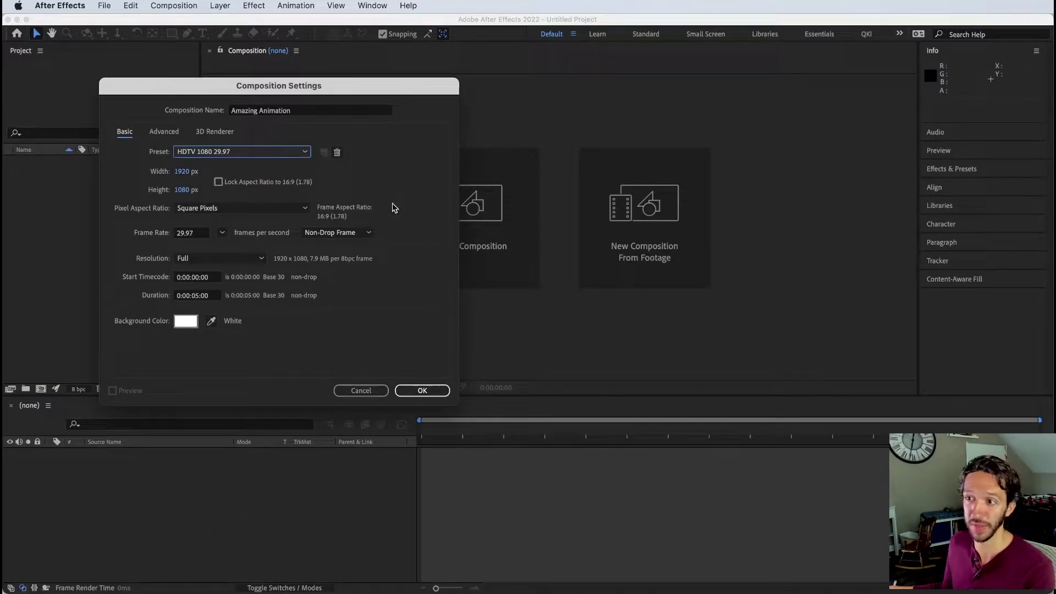
- Set the composition's frame rate to 60 frames per second and keep the resolution at Full
{"action": "left_click", "coordinate": [222, 233]}
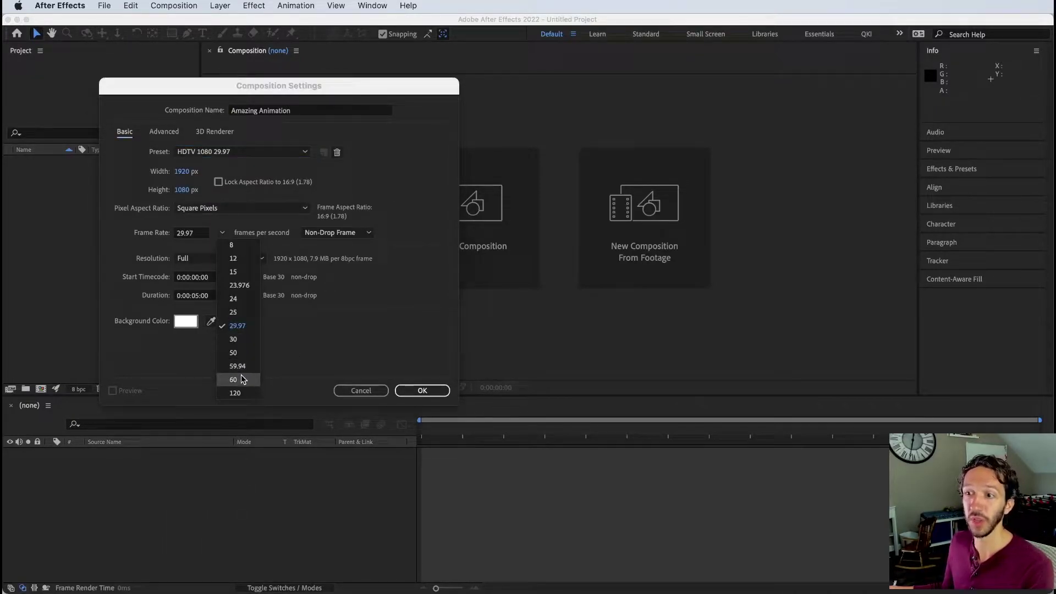
{"action": "left_click", "coordinate": [237, 380]}
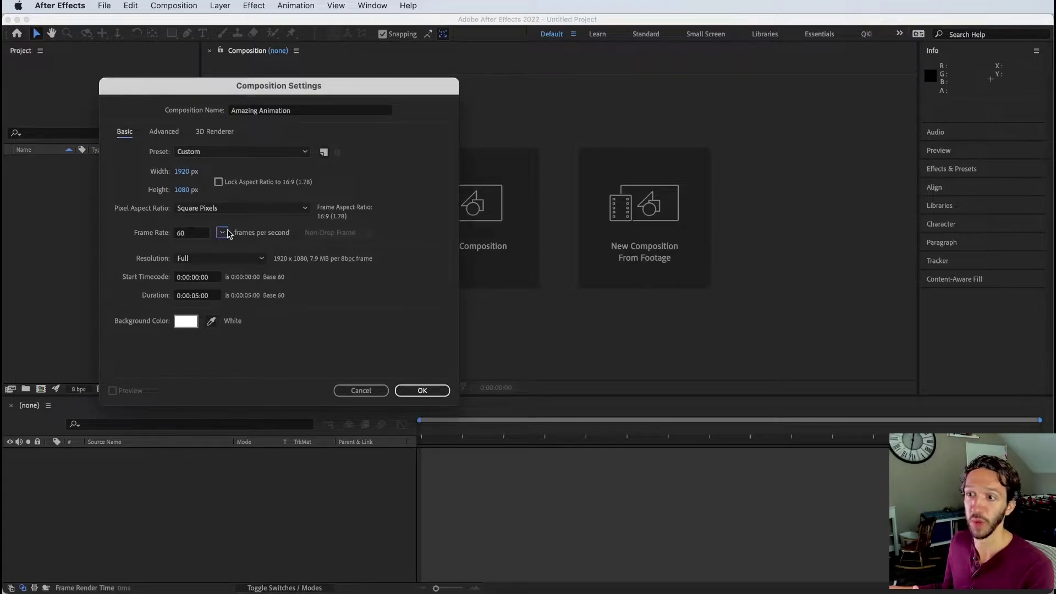
{"action": "left_click", "coordinate": [222, 233]}
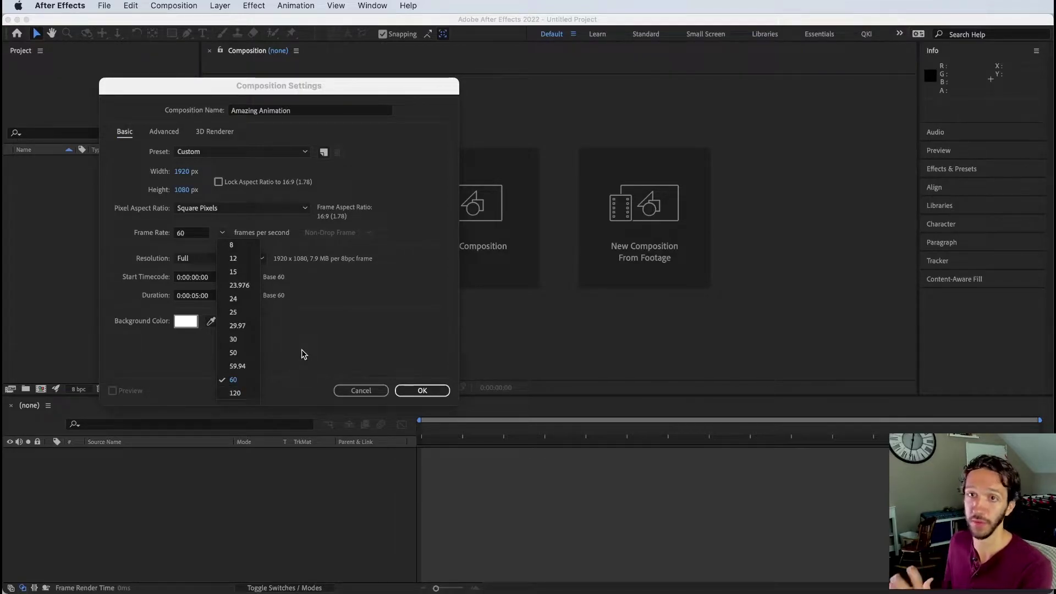
{"action": "left_click", "coordinate": [198, 258]}
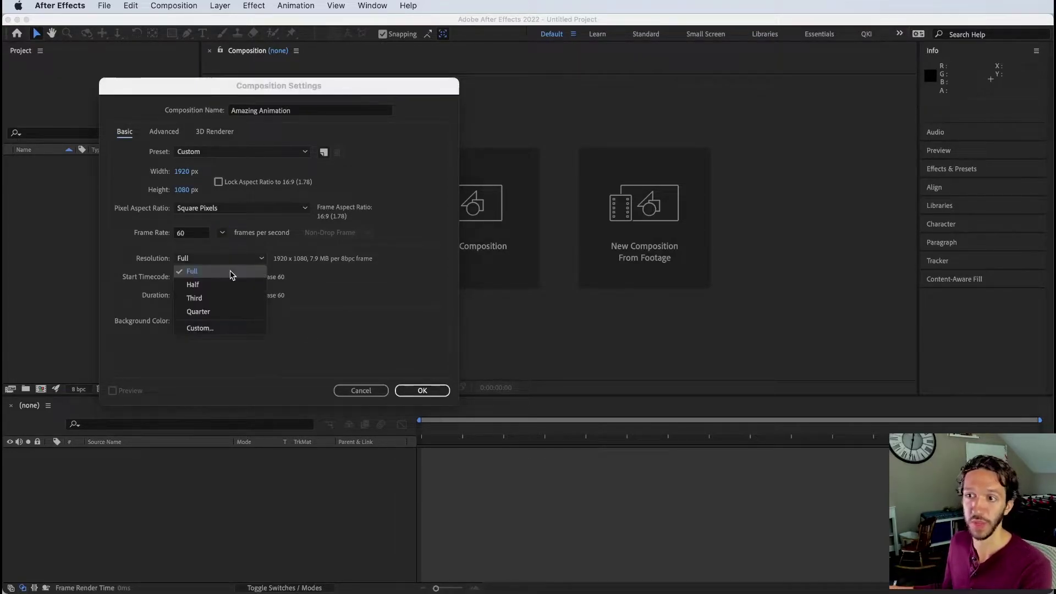
{"action": "left_click", "coordinate": [231, 272]}
{"action": "left_click", "coordinate": [217, 282]}
{"action": "left_click", "coordinate": [302, 318]}
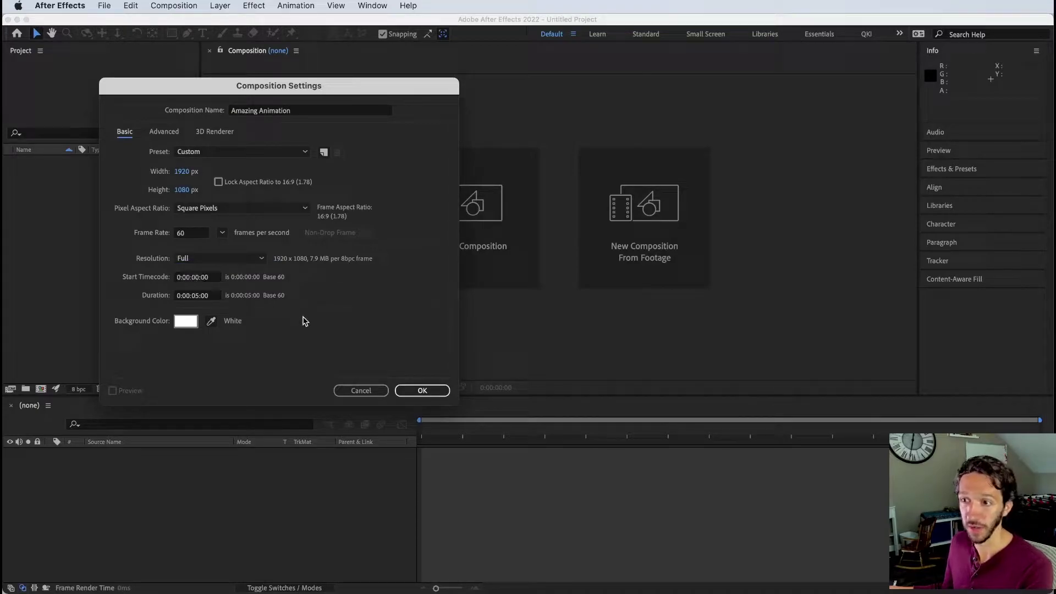
{"action": "left_click", "coordinate": [195, 297]}
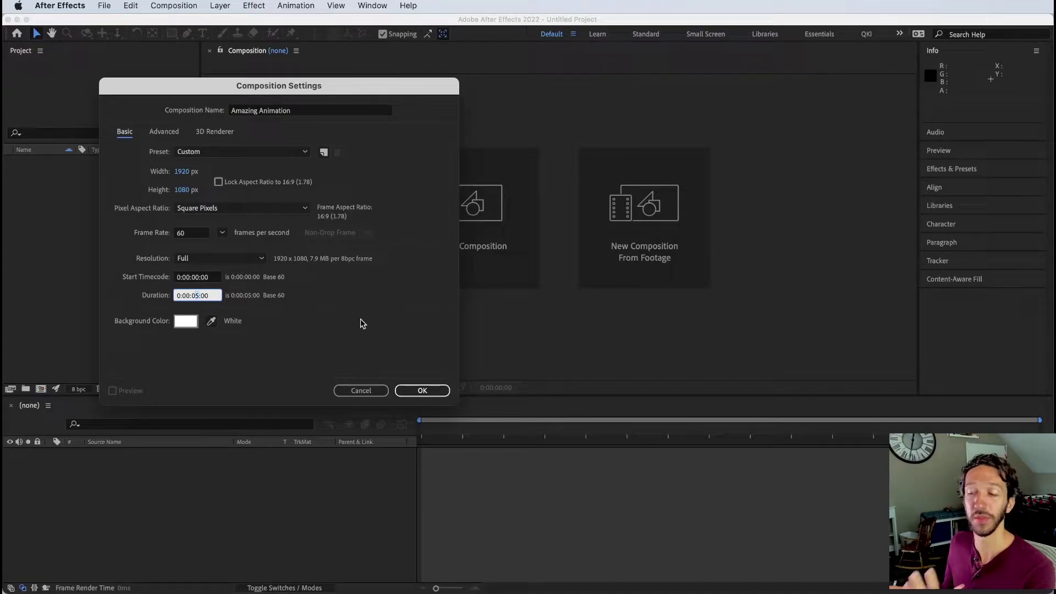
- Try a gray-red background color, return it to white (FFFFFF), and create the composition
{"action": "left_click", "coordinate": [186, 321]}
{"action": "left_click", "coordinate": [84, 187]}
{"action": "left_click_drag", "start_coordinate": [84, 187], "coordinate": [62, 149]}
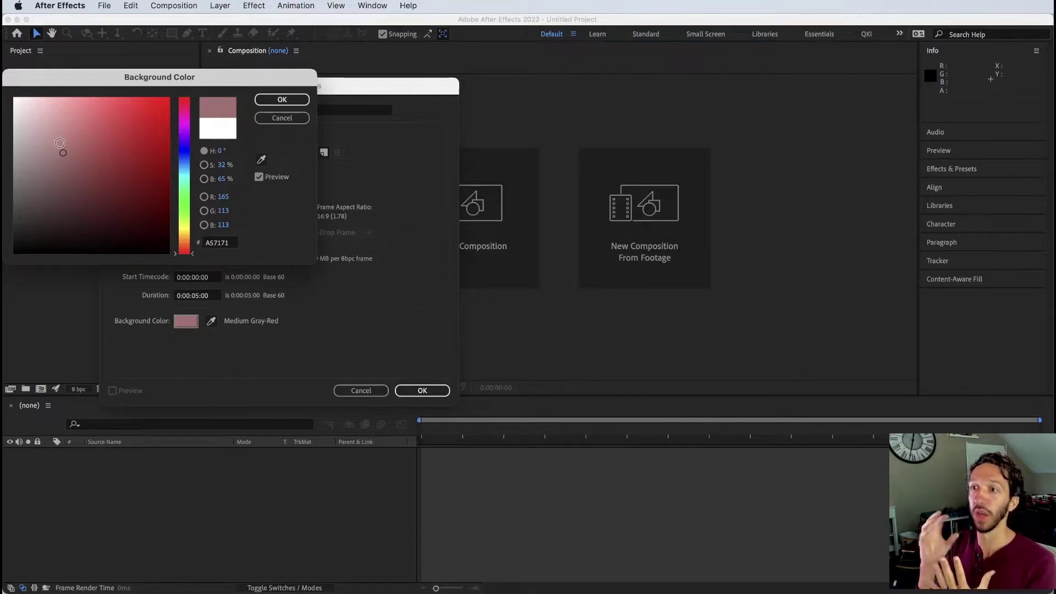
{"action": "left_click_drag", "start_coordinate": [60, 143], "coordinate": [7, 68]}
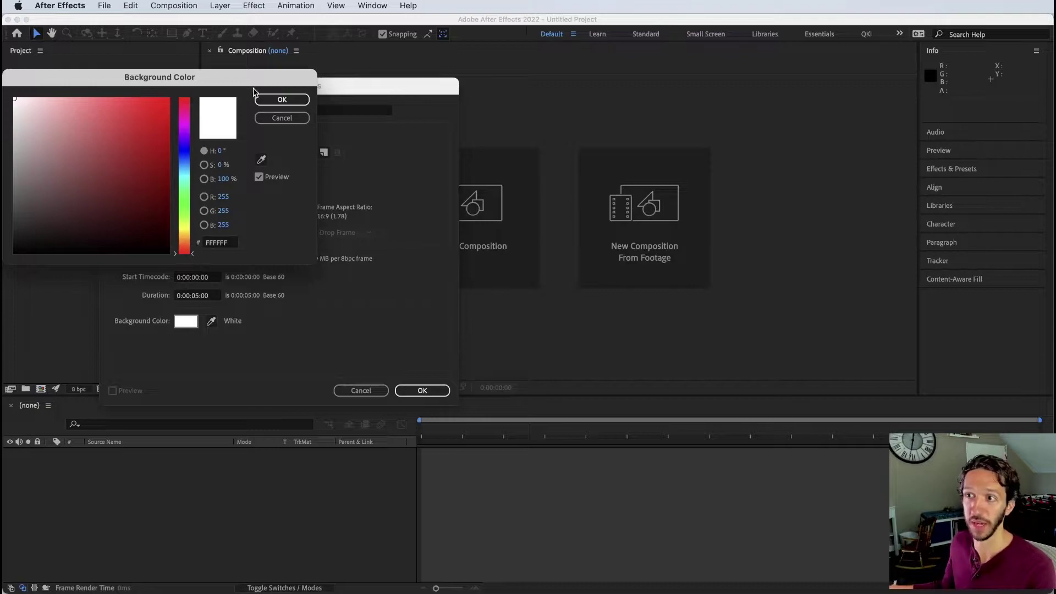
{"action": "key", "text": "Tab"}
{"action": "left_click", "coordinate": [302, 101]}
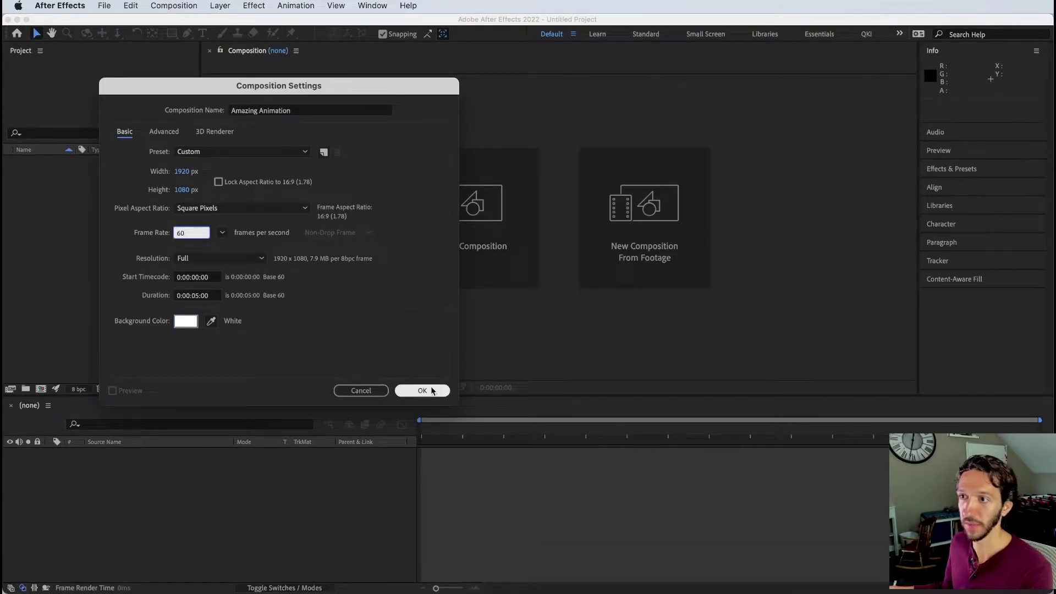
{"action": "left_click", "coordinate": [431, 391]}
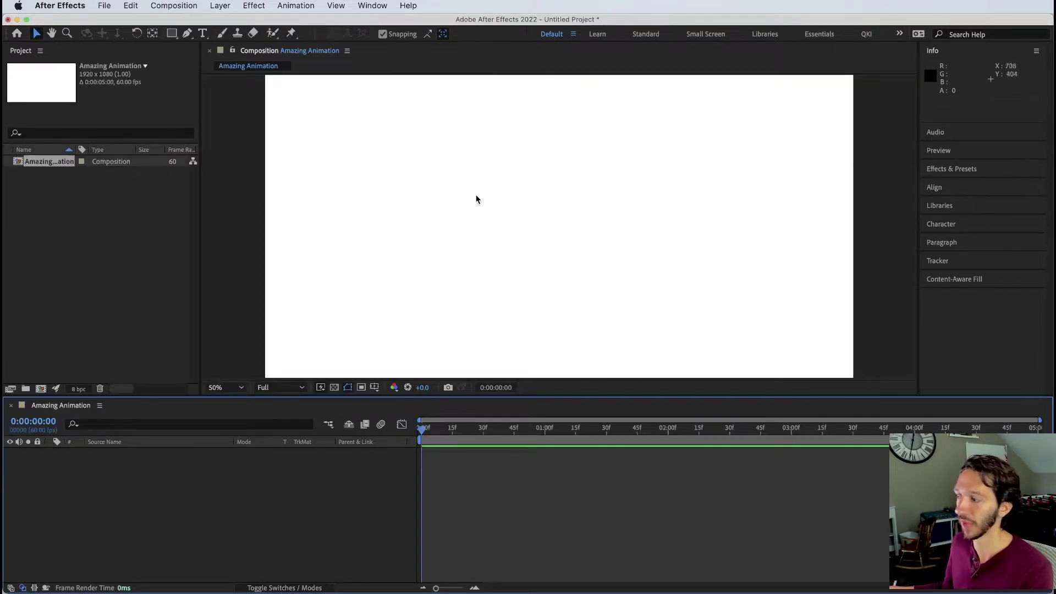
- Move the current time to 0:00:01:00 and fit the whole Amazing Animation composition in the viewer
{"action": "left_click", "coordinate": [83, 207]}
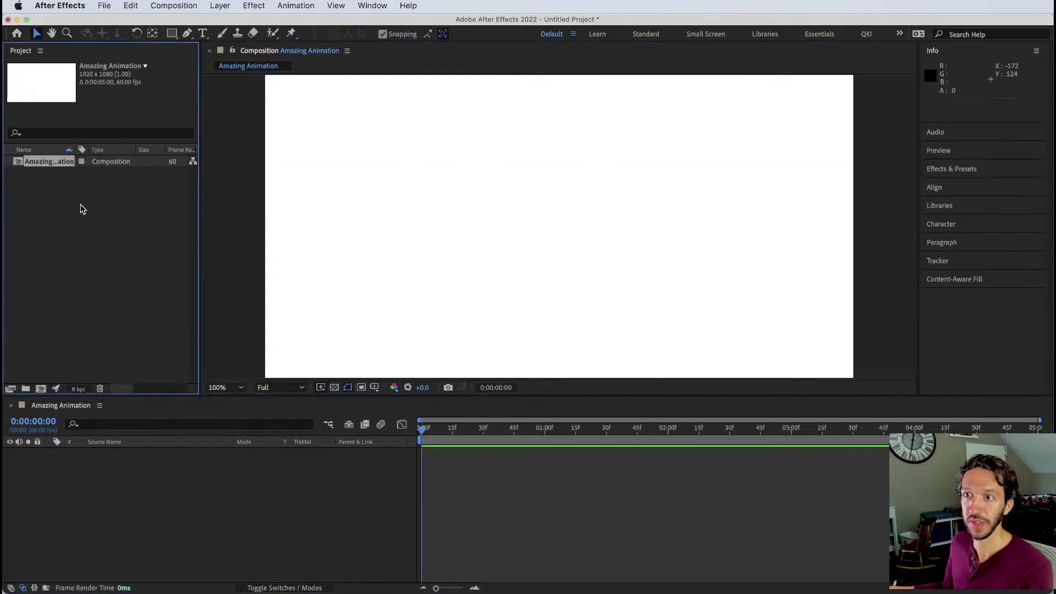
{"action": "left_click", "coordinate": [6, 163]}
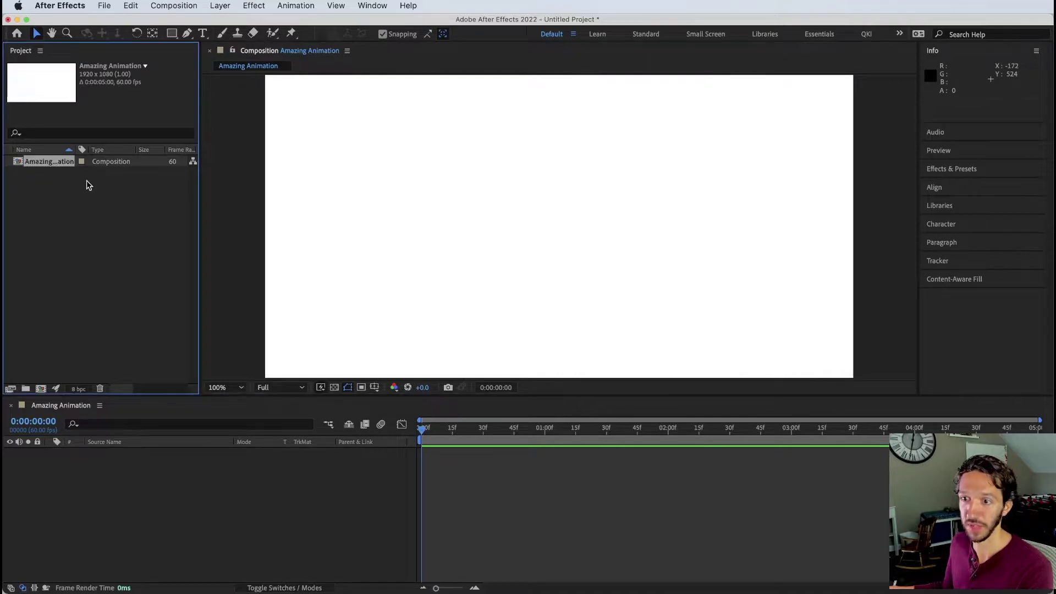
{"action": "left_click", "coordinate": [127, 500]}
{"action": "left_click_drag", "start_coordinate": [591, 428], "coordinate": [545, 428]}
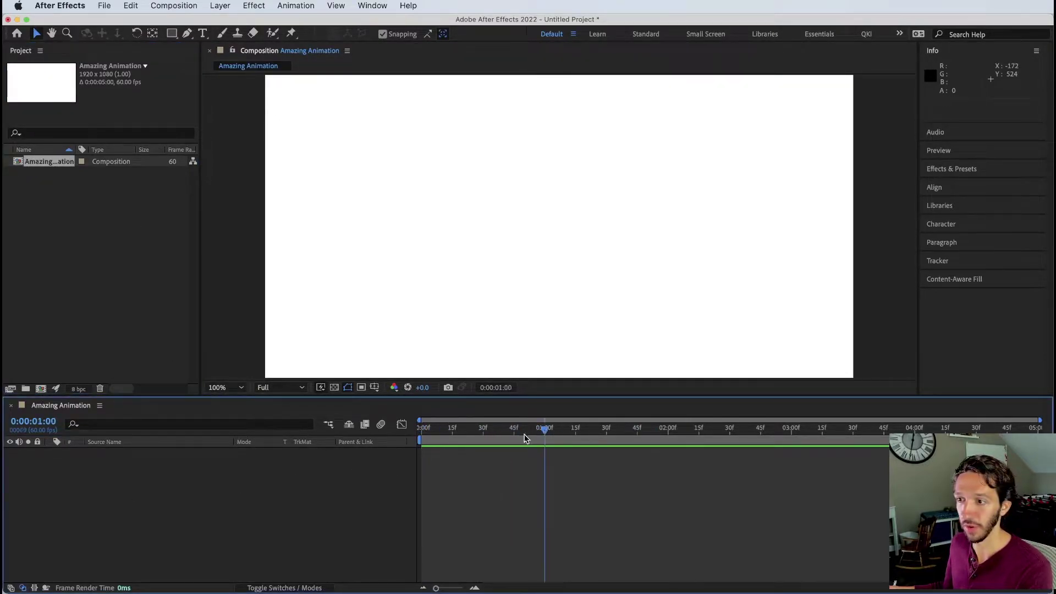
{"action": "scroll", "coordinate": [510, 361], "scroll_direction": "down", "scroll_amount": 2}
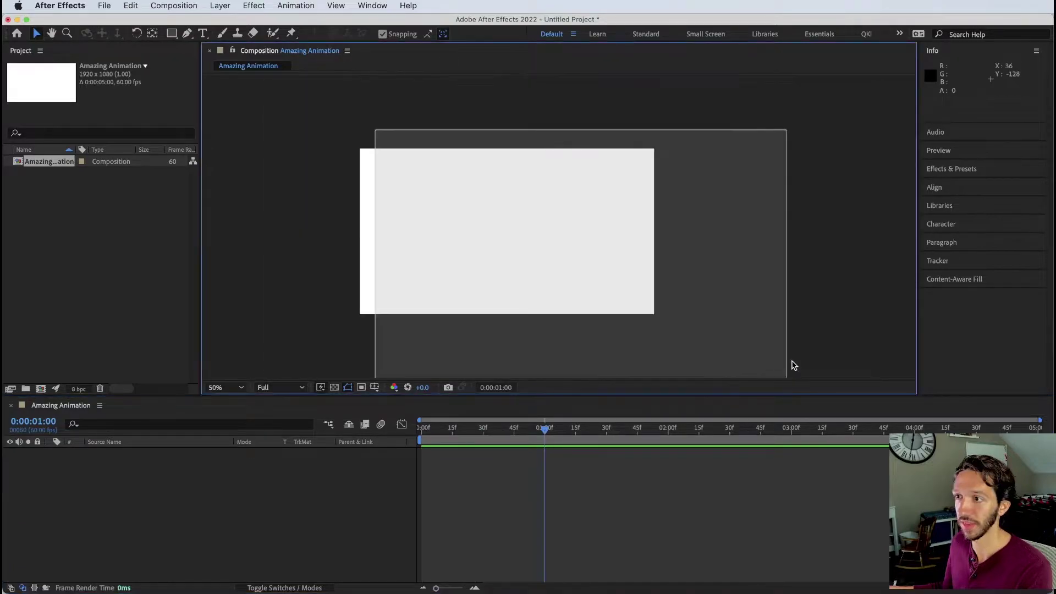
{"action": "mouse_move", "coordinate": [328, 127]}
{"action": "left_mouse_down"}
{"action": "mouse_move", "coordinate": [695, 338]}
{"action": "mouse_move", "coordinate": [446, 241]}
{"action": "mouse_move", "coordinate": [335, 134]}
{"action": "left_mouse_up"}
{"action": "key", "text": "shift+/"}
- Start a new 1920 x 1080 solid layer and set its color to blue (295186)
{"action": "left_click", "coordinate": [183, 477]}
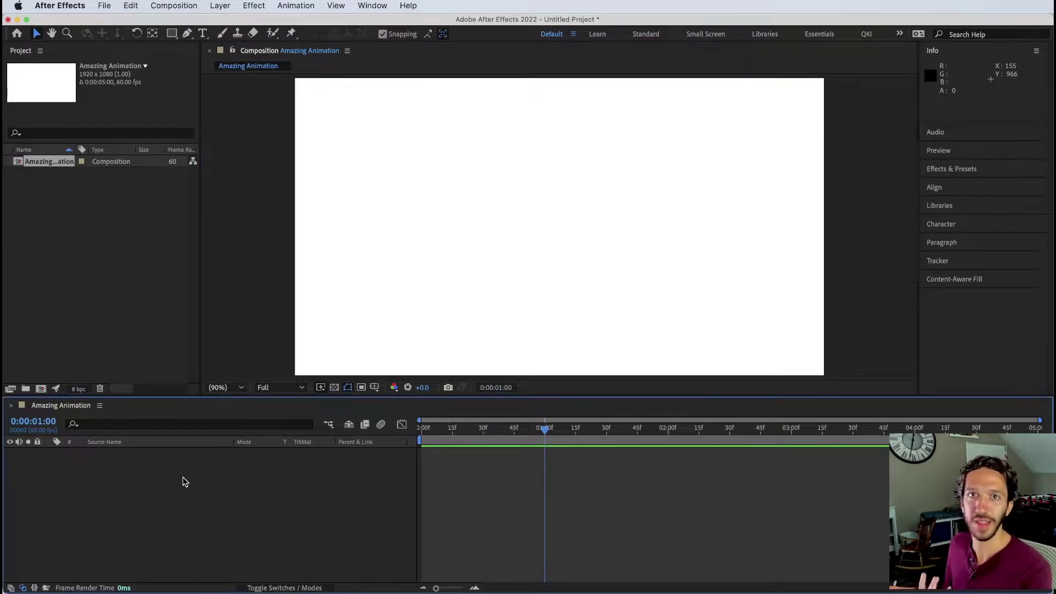
{"action": "right_click", "coordinate": [183, 477]}
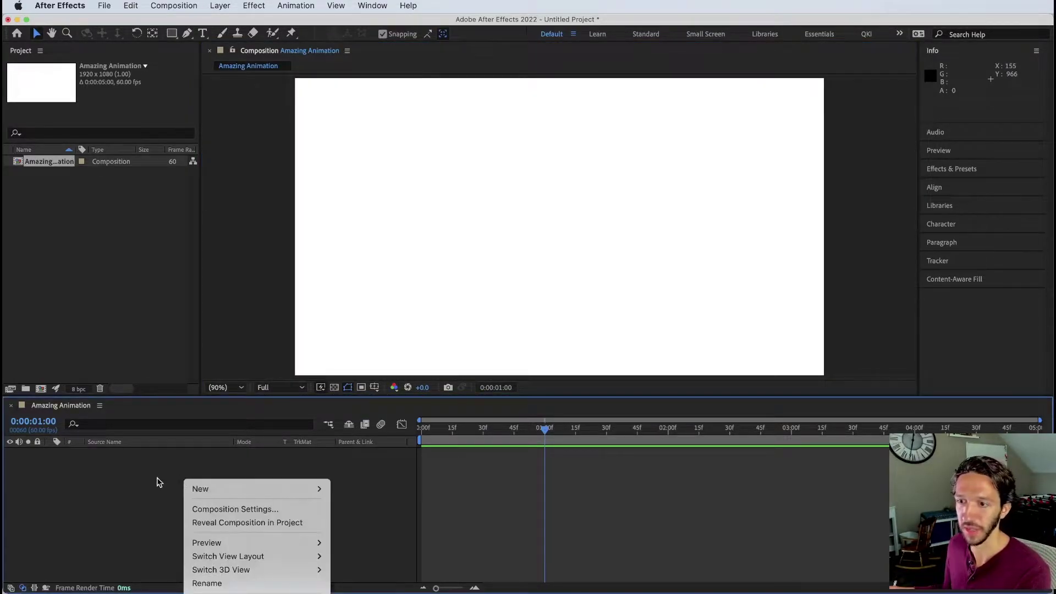
{"action": "left_click", "coordinate": [141, 477]}
{"action": "right_click", "coordinate": [156, 467]}
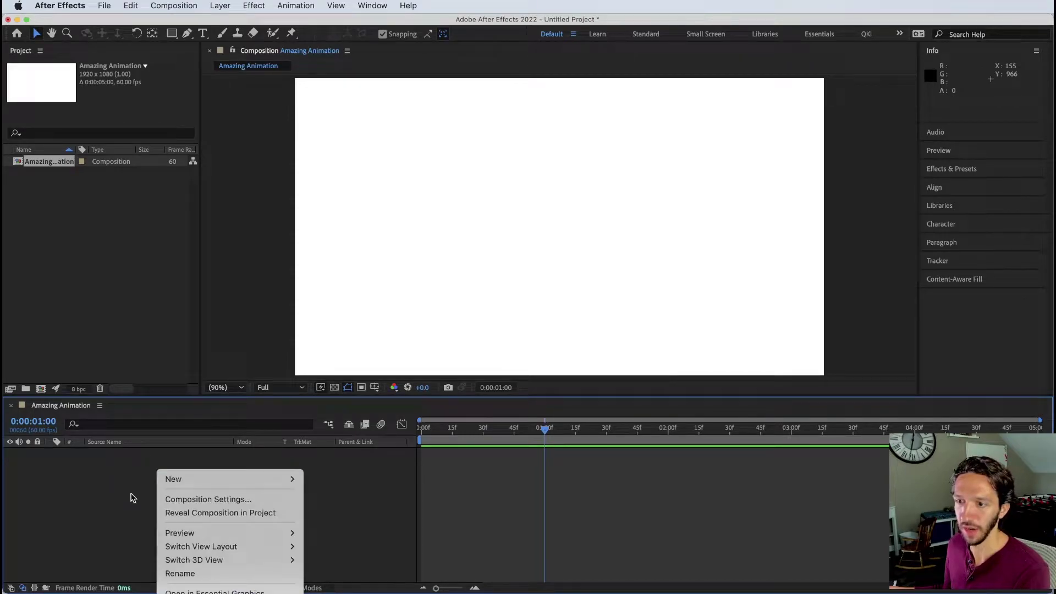
{"action": "mouse_move", "coordinate": [280, 478]}
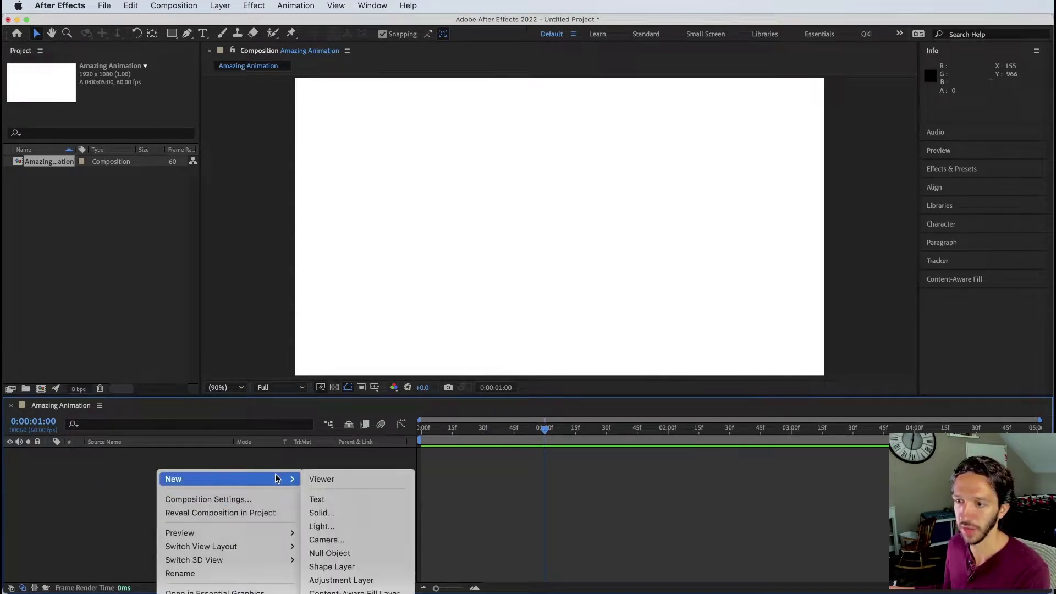
{"action": "left_click", "coordinate": [352, 513]}
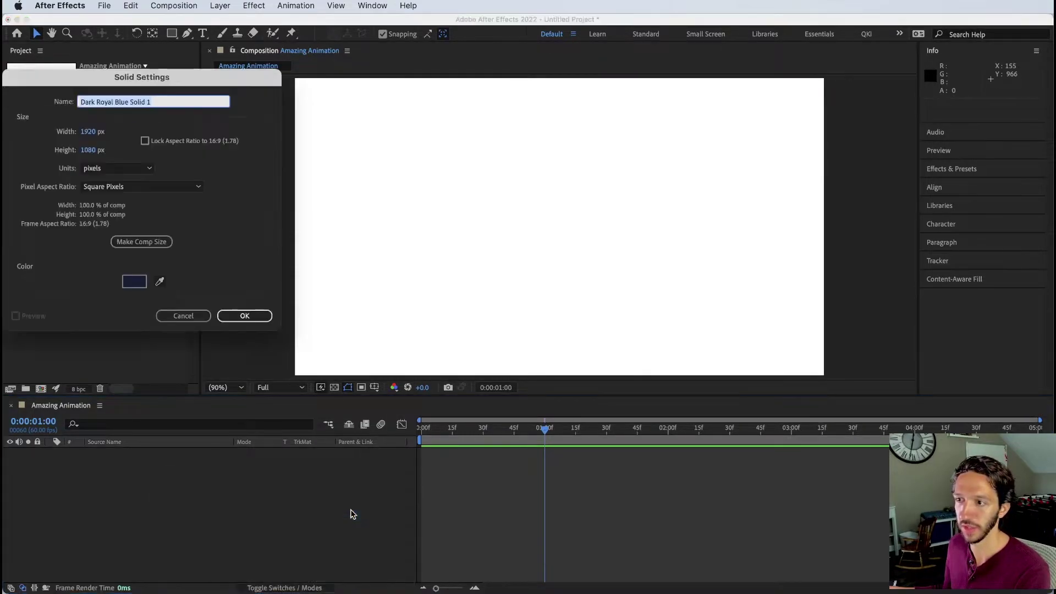
{"action": "left_click", "coordinate": [133, 282]}
{"action": "left_click", "coordinate": [77, 165]}
{"action": "left_click_drag", "start_coordinate": [77, 165], "coordinate": [123, 170]}
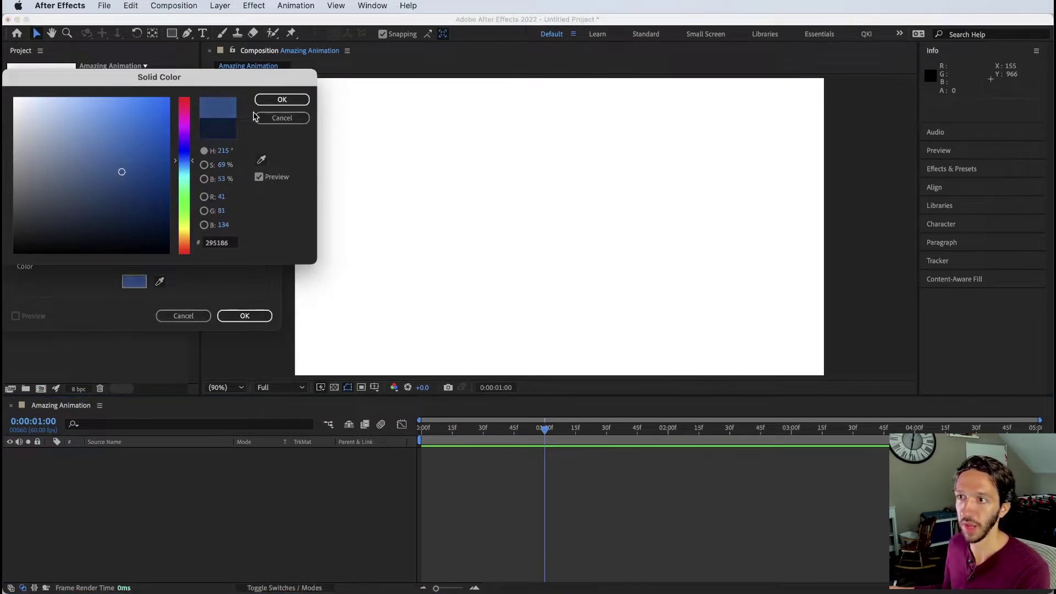
{"action": "left_click", "coordinate": [284, 100]}
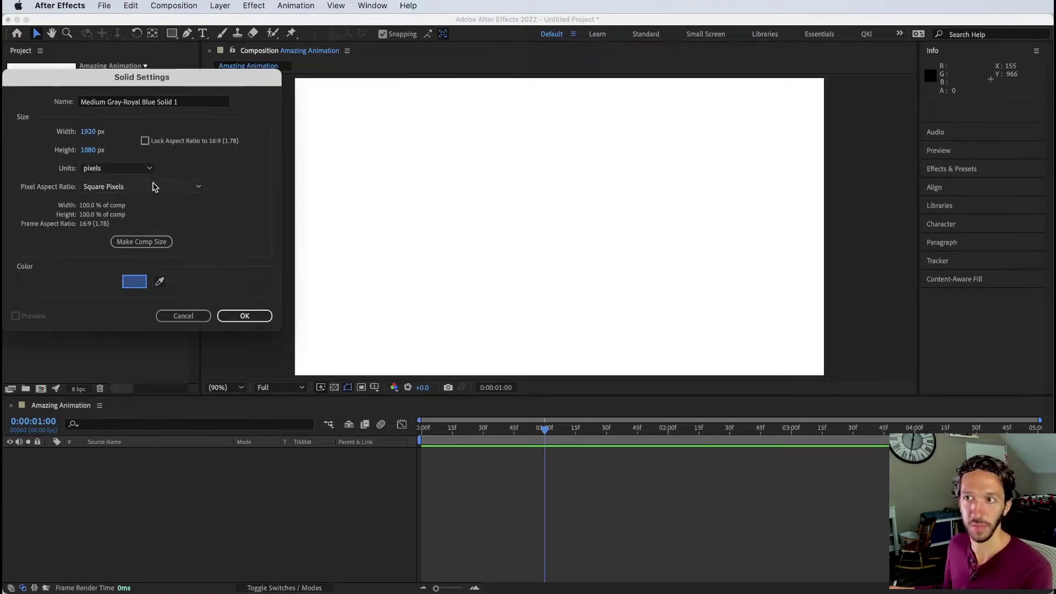
- Name the new solid "solid" and create it in the Amazing Animation composition
{"action": "left_click", "coordinate": [187, 103]}
{"action": "left_click_drag", "start_coordinate": [187, 103], "coordinate": [25, 85]}
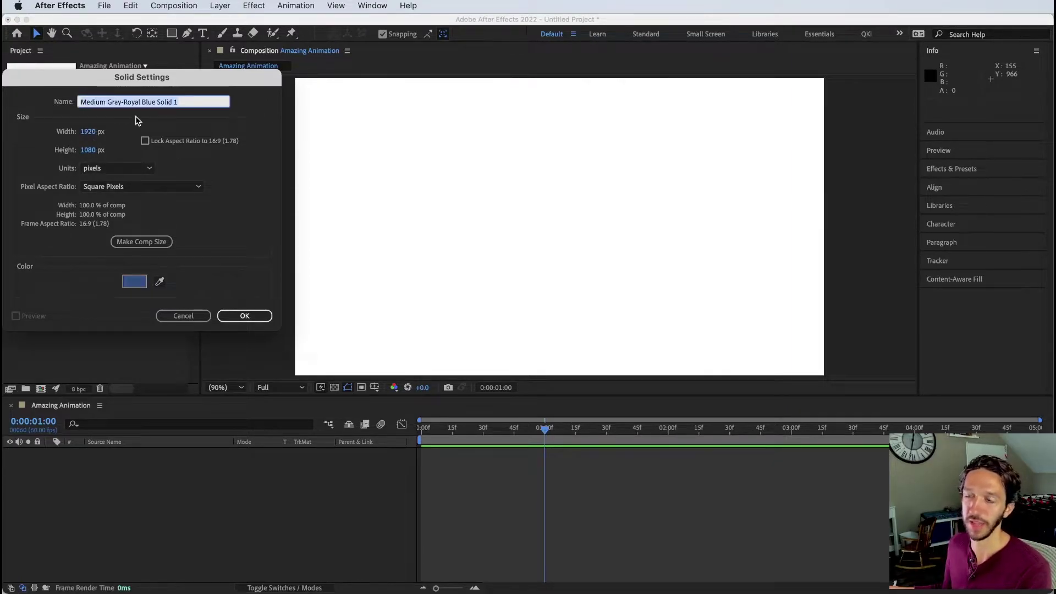
{"action": "type", "text": "solid"}
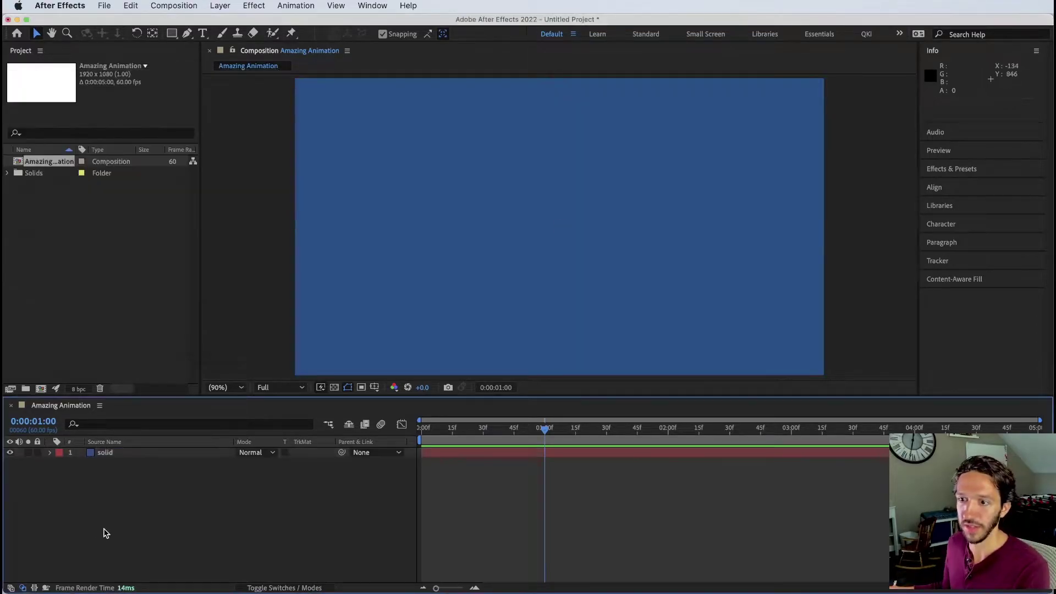
{"action": "left_click", "coordinate": [259, 314]}
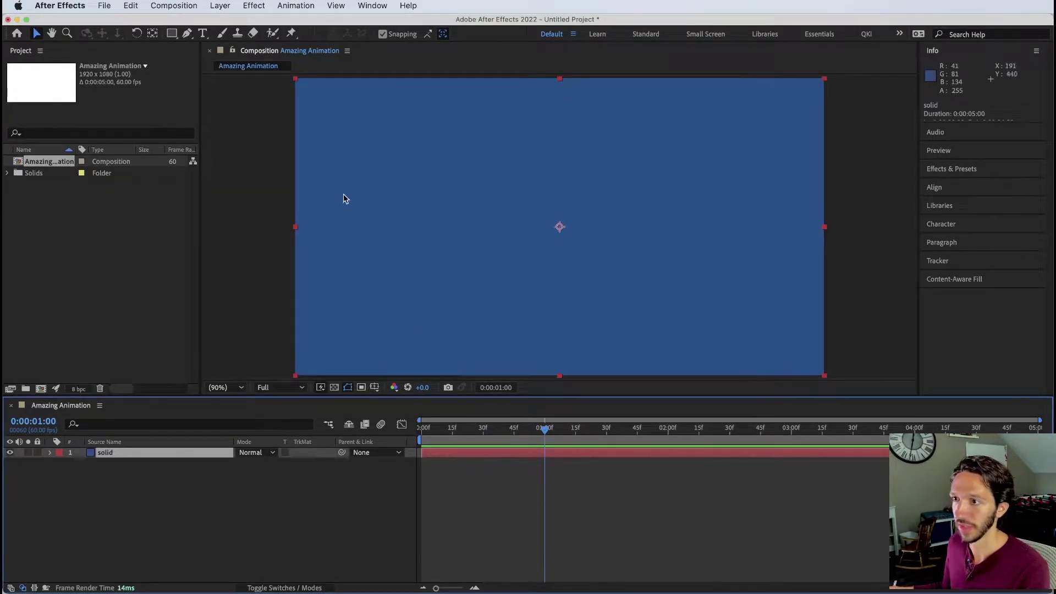
- Try moving the solid layer around the composition, to about (738, 651), and undo the last move
{"action": "mouse_move", "coordinate": [497, 151]}
{"action": "left_mouse_down"}
{"action": "mouse_move", "coordinate": [455, 181]}
{"action": "mouse_move", "coordinate": [539, 171]}
{"action": "mouse_move", "coordinate": [487, 165]}
{"action": "mouse_move", "coordinate": [508, 159]}
{"action": "left_mouse_up"}
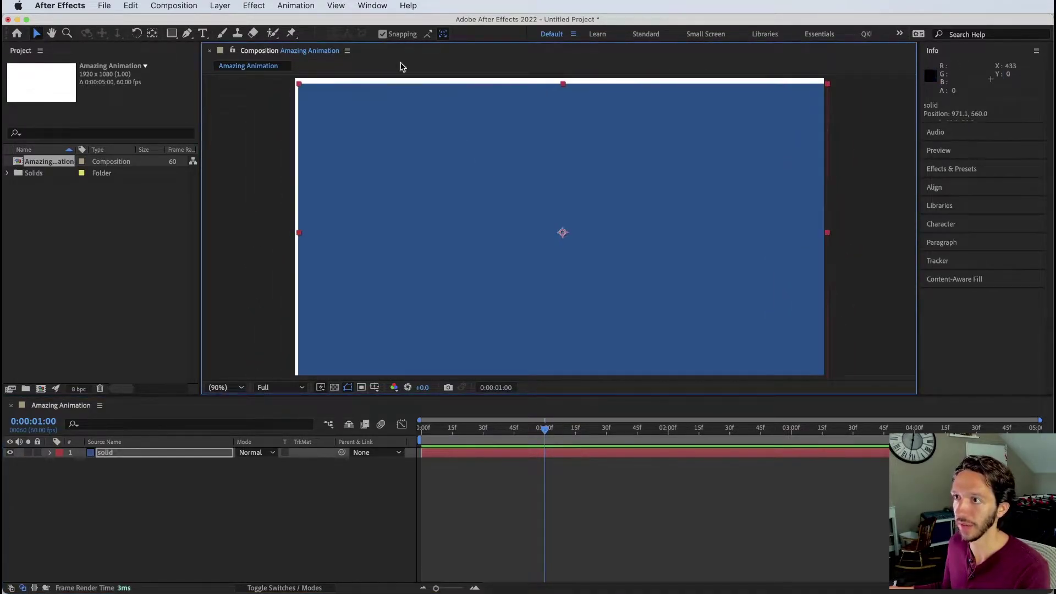
{"action": "left_click", "coordinate": [337, 6]}
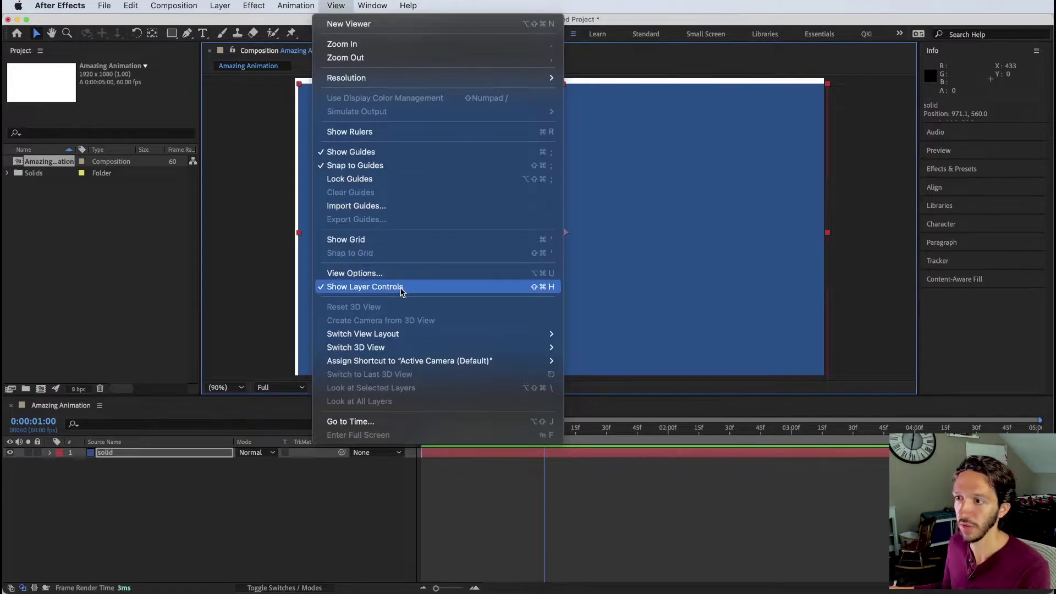
{"action": "left_click", "coordinate": [275, 243]}
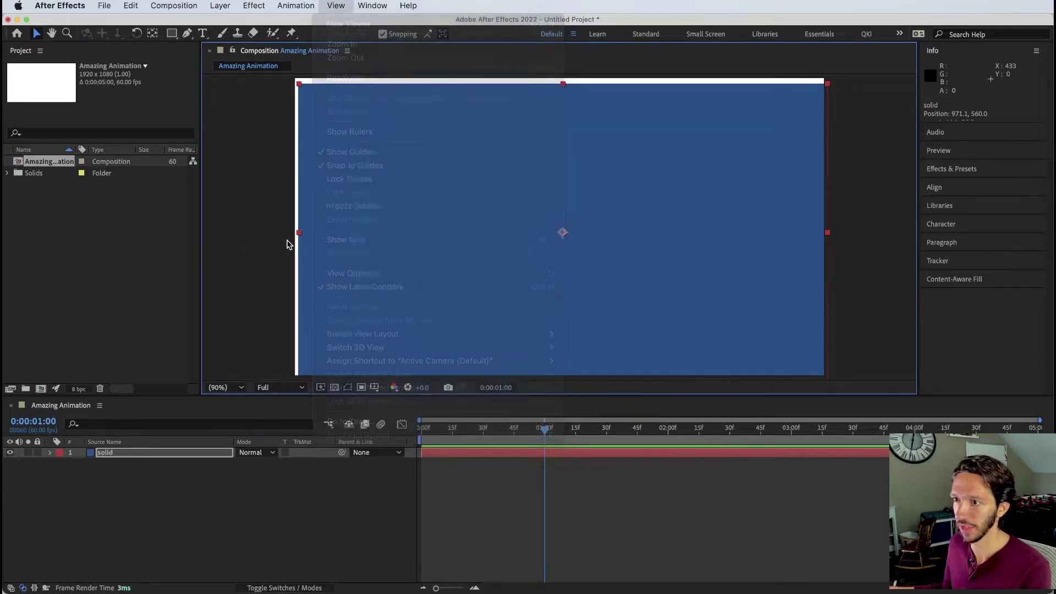
{"action": "left_click_drag", "start_coordinate": [398, 213], "coordinate": [331, 207]}
{"action": "left_click_drag", "start_coordinate": [441, 218], "coordinate": [441, 236]}
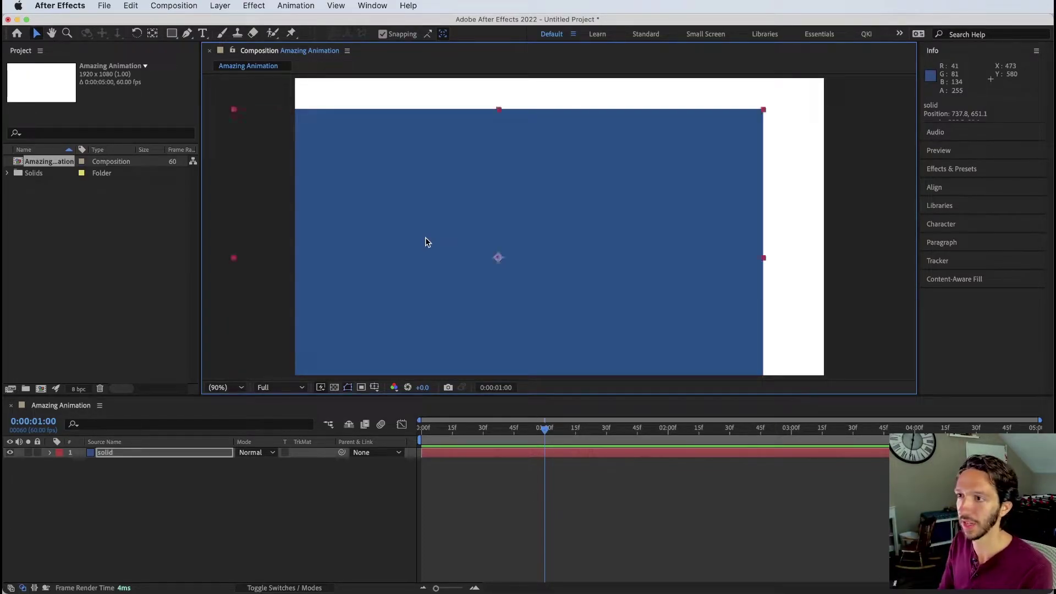
{"action": "key", "text": "super+z"}
{"action": "left_click", "coordinate": [245, 533]}
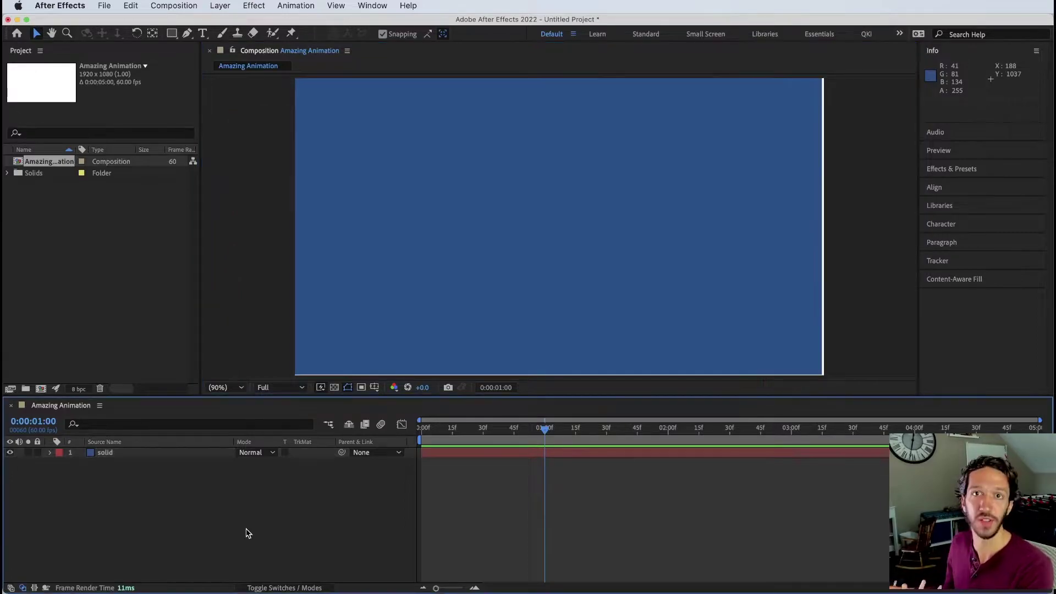
- Duplicate the solid layer three times and select the third layer in the stack
{"action": "left_click", "coordinate": [172, 454]}
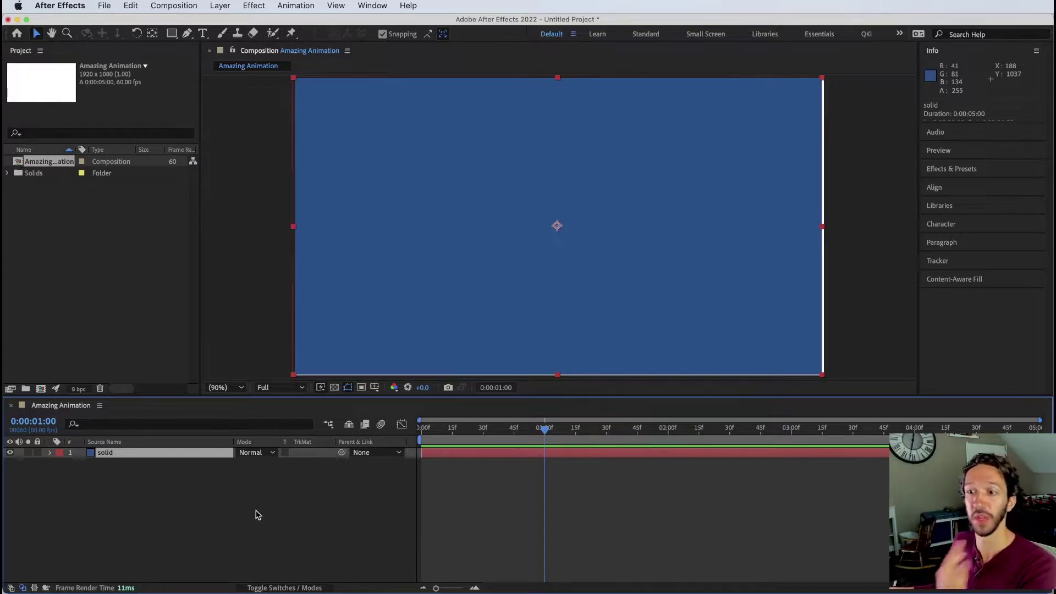
{"action": "left_click", "coordinate": [176, 454]}
{"action": "key", "text": "super+d"}
{"action": "key", "text": "super+d"}
{"action": "key", "text": "super+d"}
{"action": "left_click", "coordinate": [149, 494]}
{"action": "left_click", "coordinate": [149, 473]}
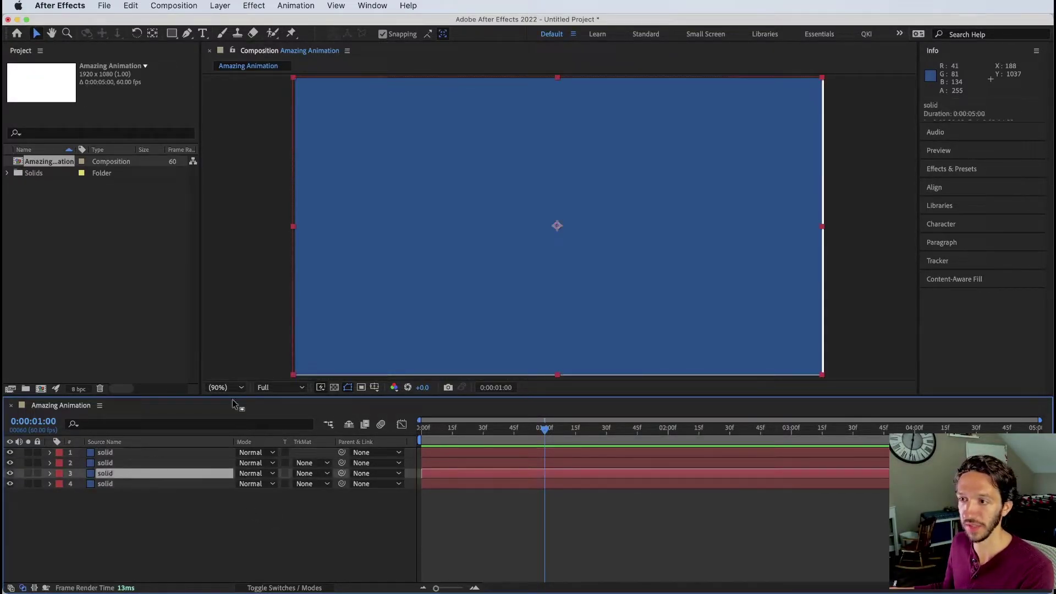
- Reposition the stacked solid copies one by one at different offsets in the viewer
{"action": "left_click_drag", "start_coordinate": [629, 270], "coordinate": [465, 179]}
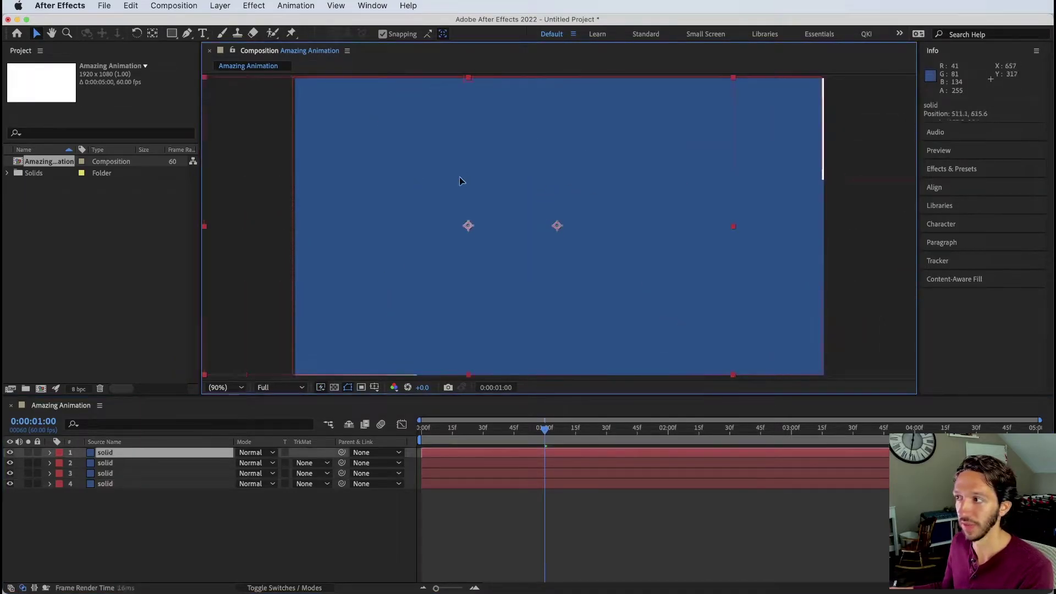
{"action": "left_click_drag", "start_coordinate": [780, 80], "coordinate": [604, 251]}
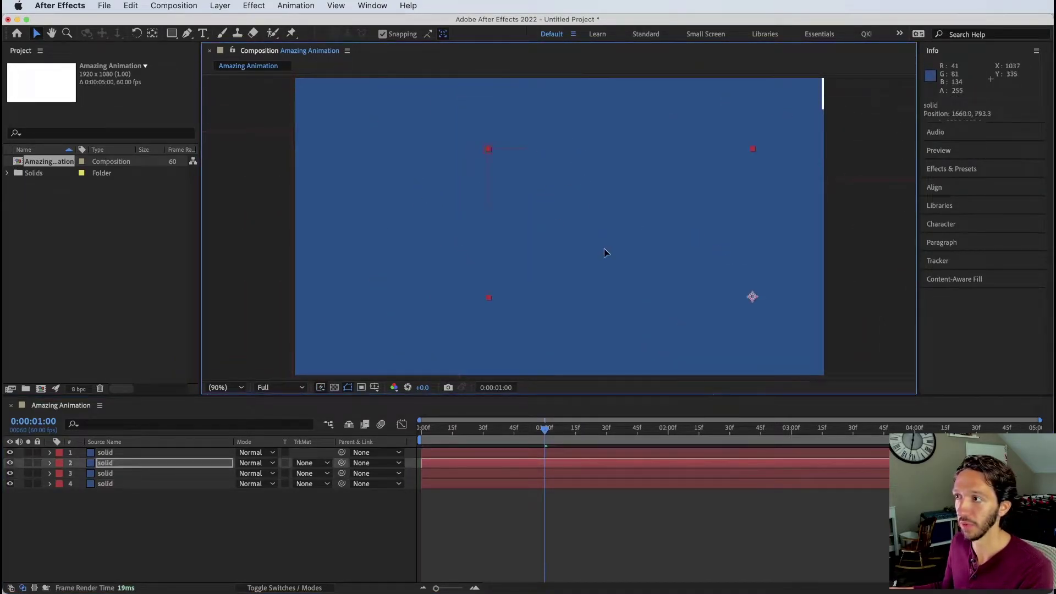
{"action": "left_click_drag", "start_coordinate": [773, 192], "coordinate": [745, 273]}
{"action": "left_click", "coordinate": [745, 297]}
{"action": "left_click_drag", "start_coordinate": [745, 273], "coordinate": [743, 294]}
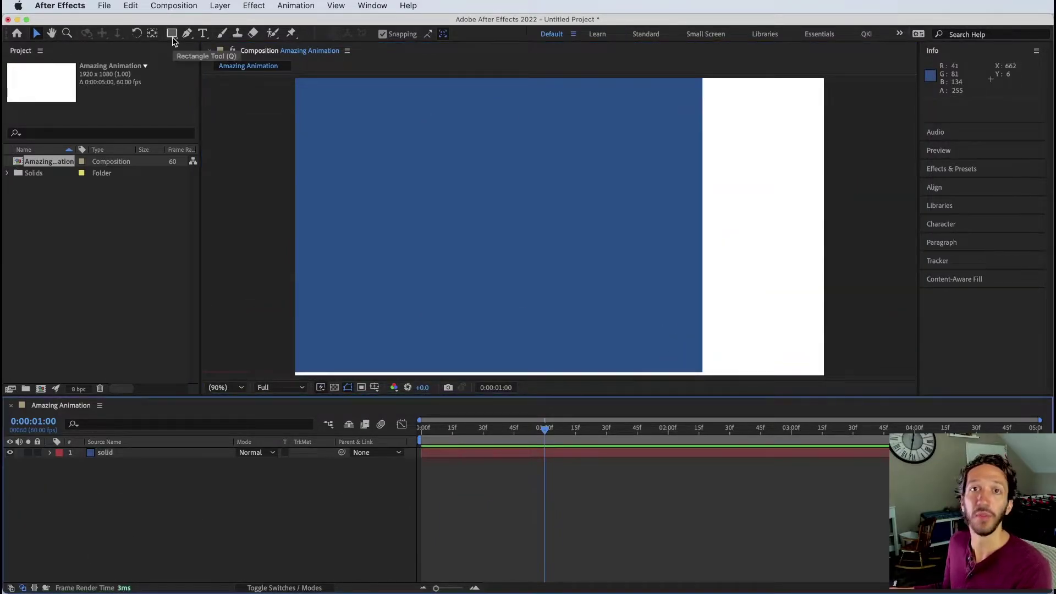
- Draw a gray rectangle shape of about 1170 x 612 px overlapping the blue solid and the white background
{"action": "left_click", "coordinate": [171, 33]}
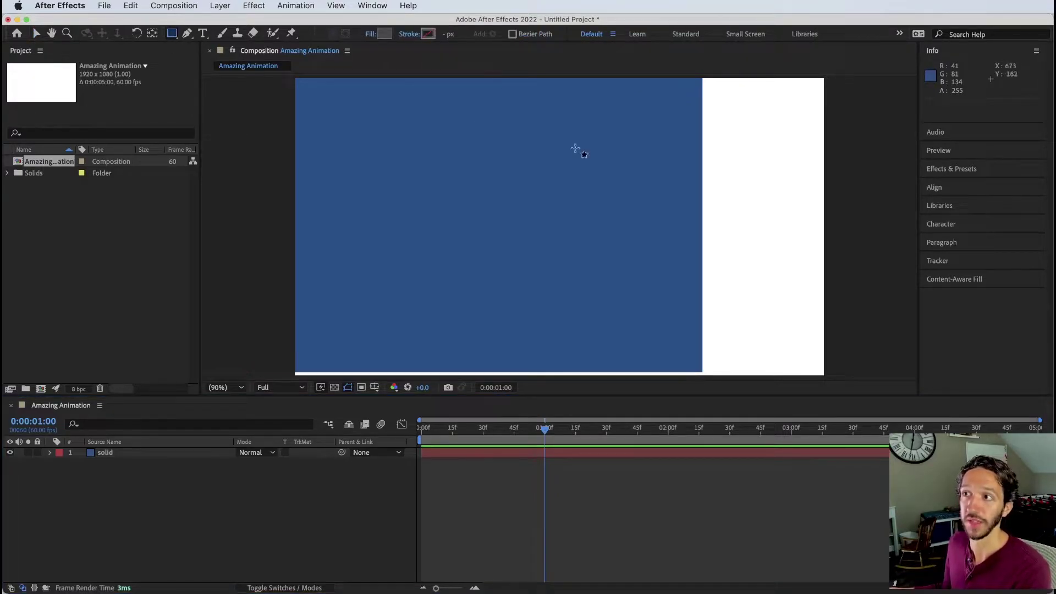
{"action": "left_click", "coordinate": [172, 33]}
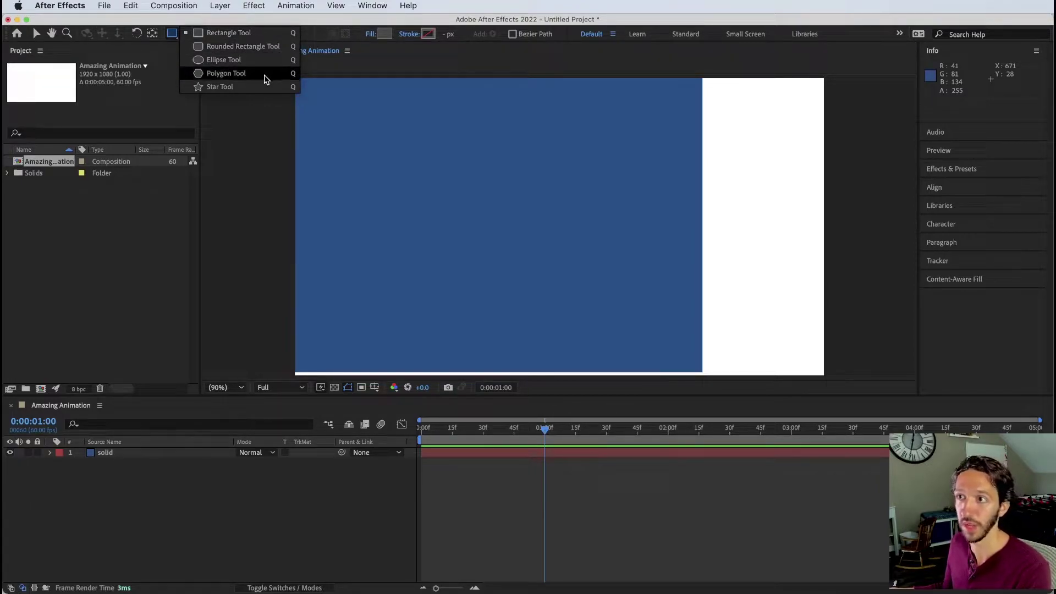
{"action": "left_click", "coordinate": [231, 87]}
{"action": "mouse_move", "coordinate": [777, 165]}
{"action": "left_mouse_down"}
{"action": "mouse_move", "coordinate": [734, 201]}
{"action": "mouse_move", "coordinate": [660, 302]}
{"action": "mouse_move", "coordinate": [454, 334]}
{"action": "left_mouse_up"}
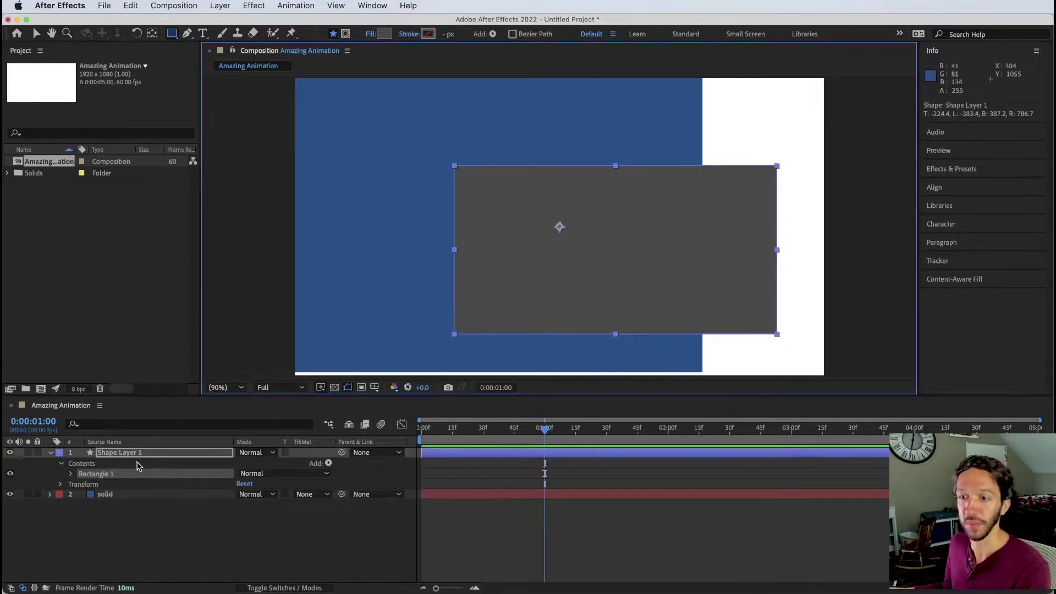
- Examine the path, stroke, fill and transform properties of Rectangle 1 in Shape Layer 1
{"action": "left_click", "coordinate": [140, 456]}
{"action": "left_click", "coordinate": [72, 474]}
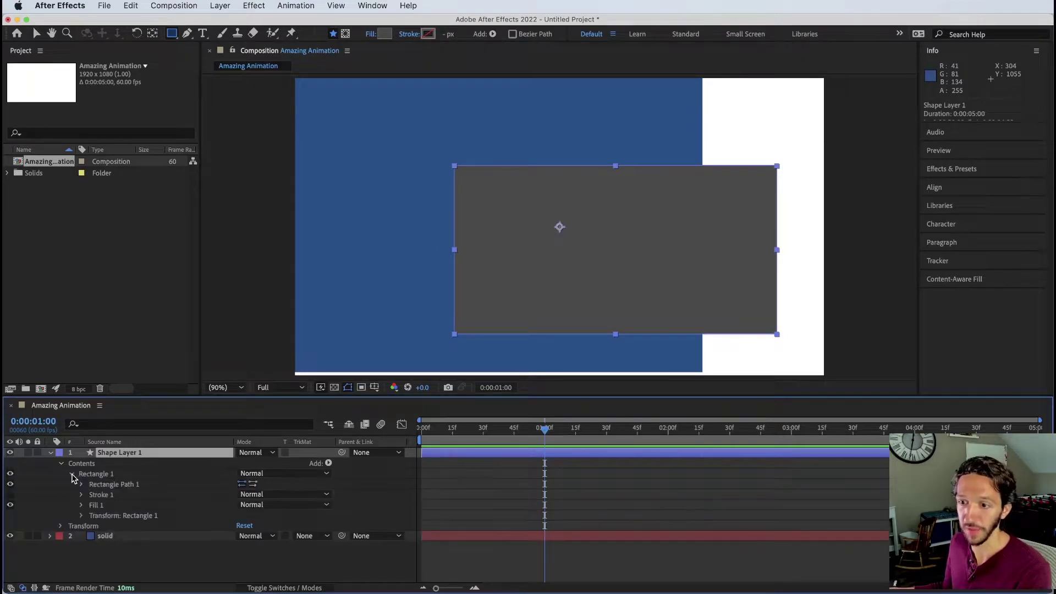
{"action": "left_click", "coordinate": [86, 475]}
{"action": "left_click", "coordinate": [116, 486]}
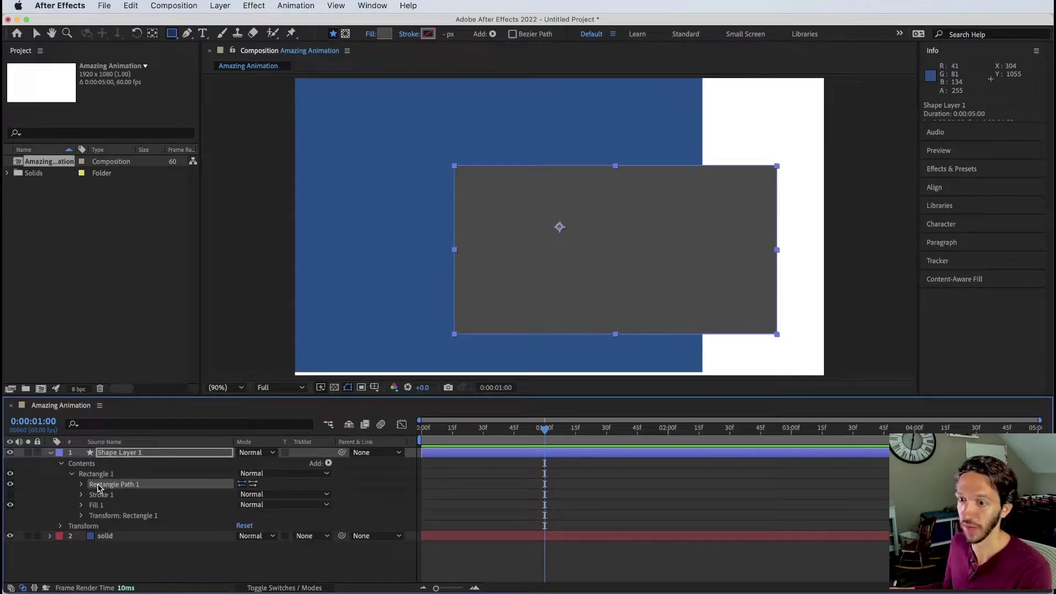
{"action": "left_click", "coordinate": [96, 496]}
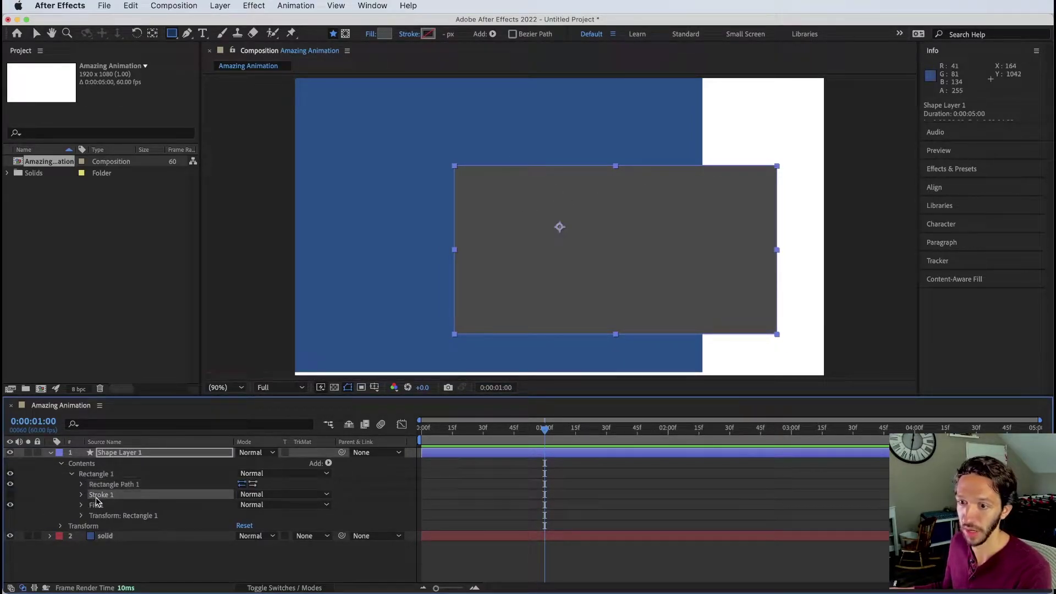
{"action": "left_click", "coordinate": [90, 506]}
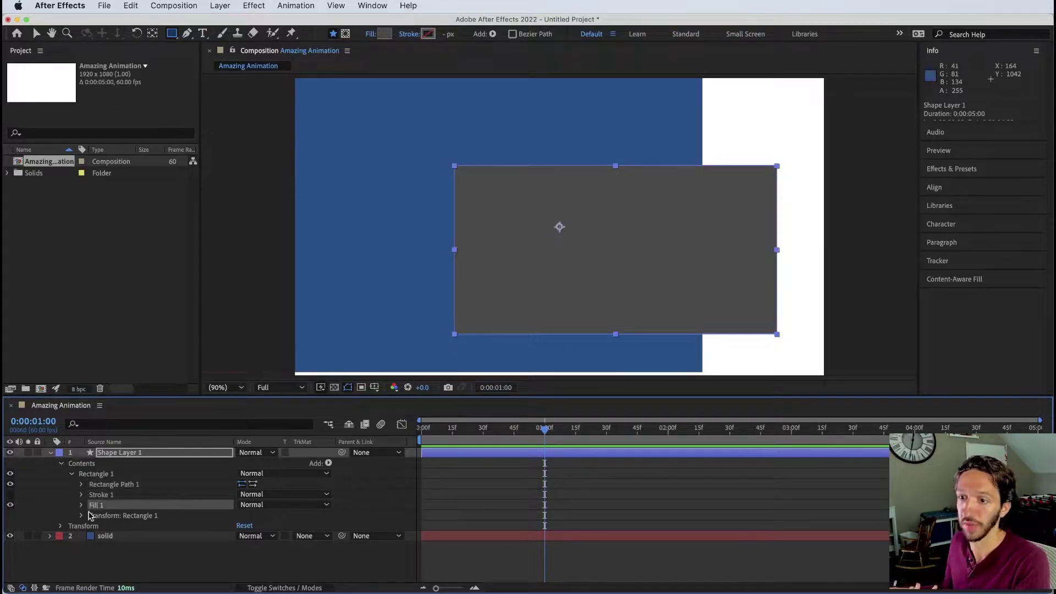
{"action": "left_click", "coordinate": [81, 517]}
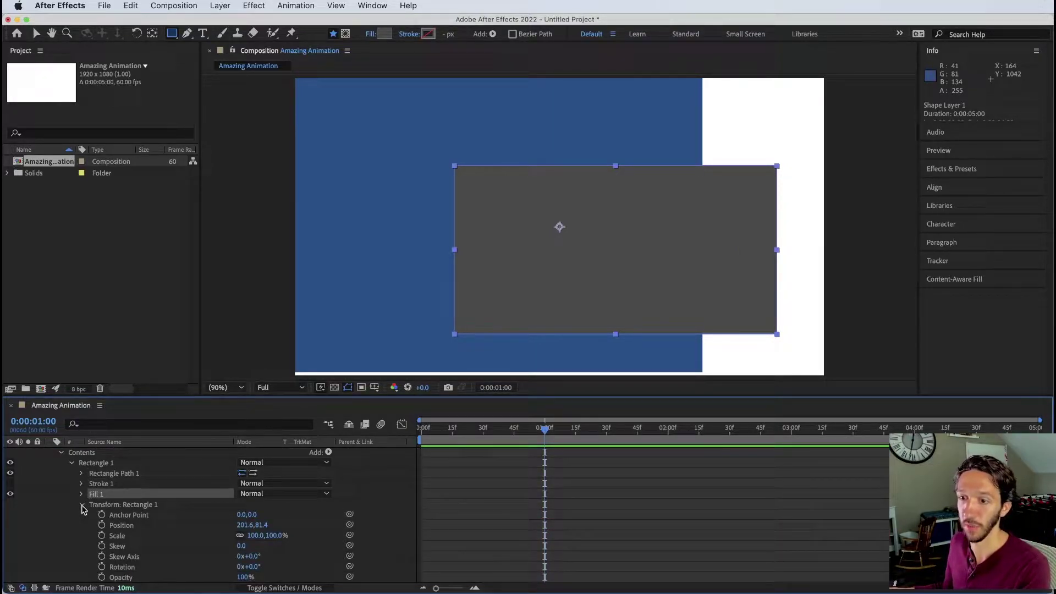
{"action": "left_click", "coordinate": [81, 506]}
{"action": "left_click", "coordinate": [92, 474]}
{"action": "key", "text": "v"}
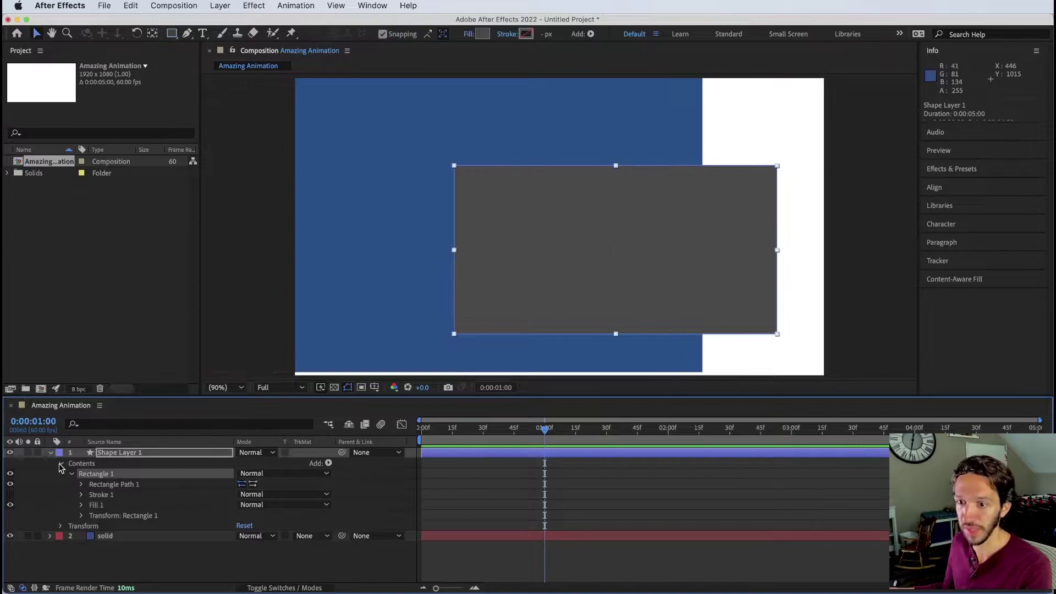
- Collapse Shape Layer 1, try placing it beneath the solid layer, and undo the reordering
{"action": "left_click", "coordinate": [49, 452]}
{"action": "left_click_drag", "start_coordinate": [120, 453], "coordinate": [117, 474]}
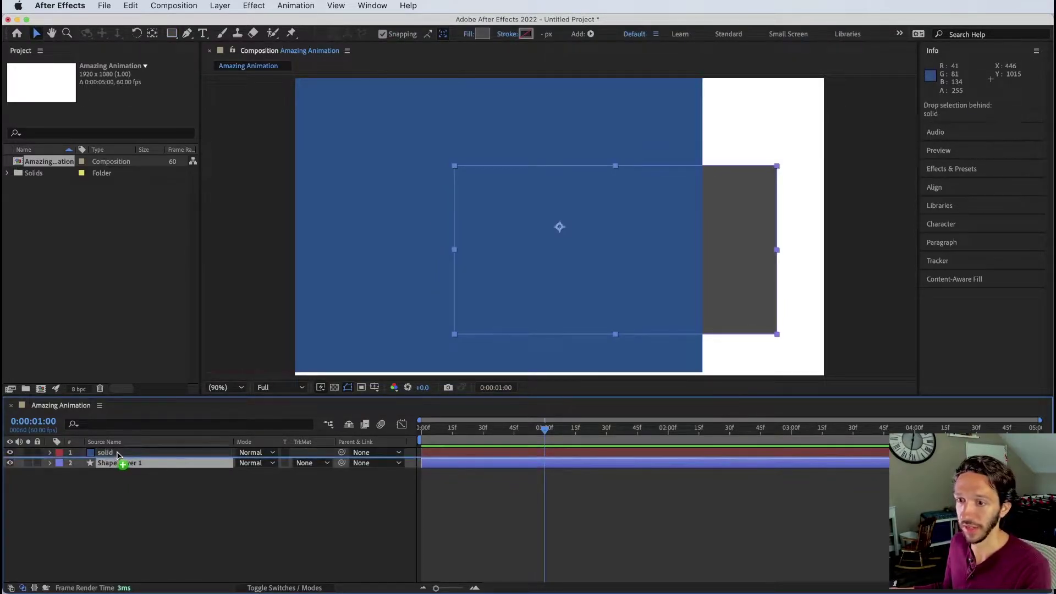
{"action": "key", "text": "super+z"}
- Move the rectangle shape layer to about (1004, 498) and change its fill color to red
{"action": "left_click_drag", "start_coordinate": [624, 208], "coordinate": [636, 196]}
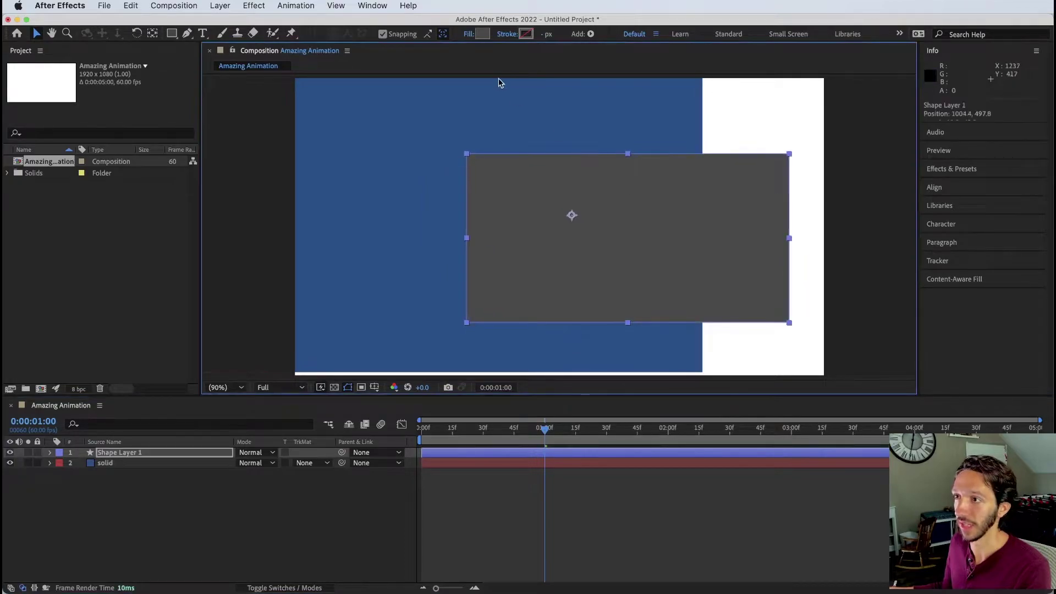
{"action": "left_click", "coordinate": [482, 34]}
{"action": "left_click_drag", "start_coordinate": [138, 163], "coordinate": [144, 134]}
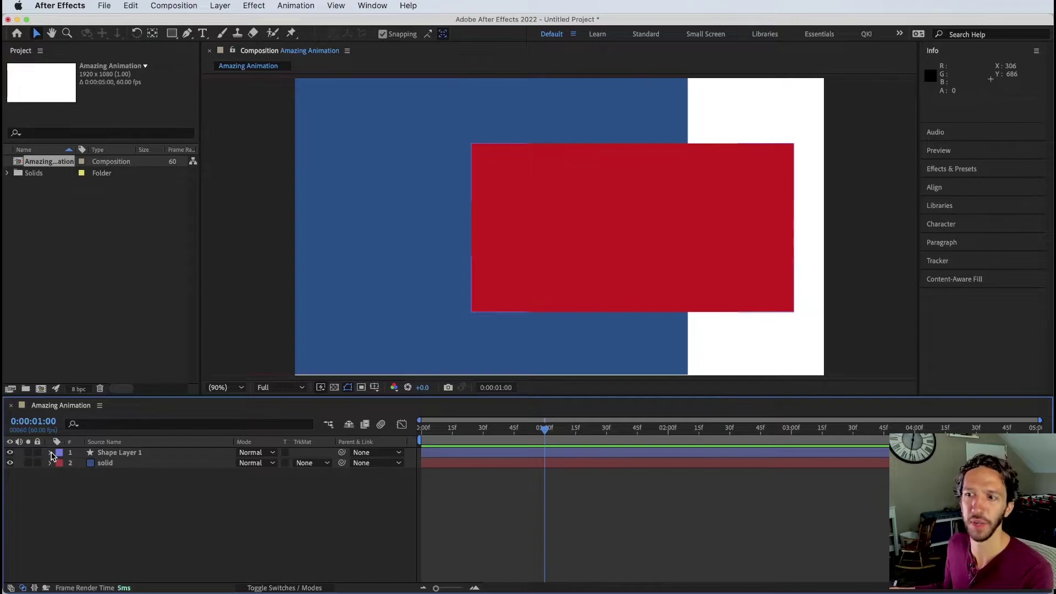
- Expand the contents of Shape Layer 1 down to the size, position and roundness of Rectangle Path 1
{"action": "left_click", "coordinate": [51, 453]}
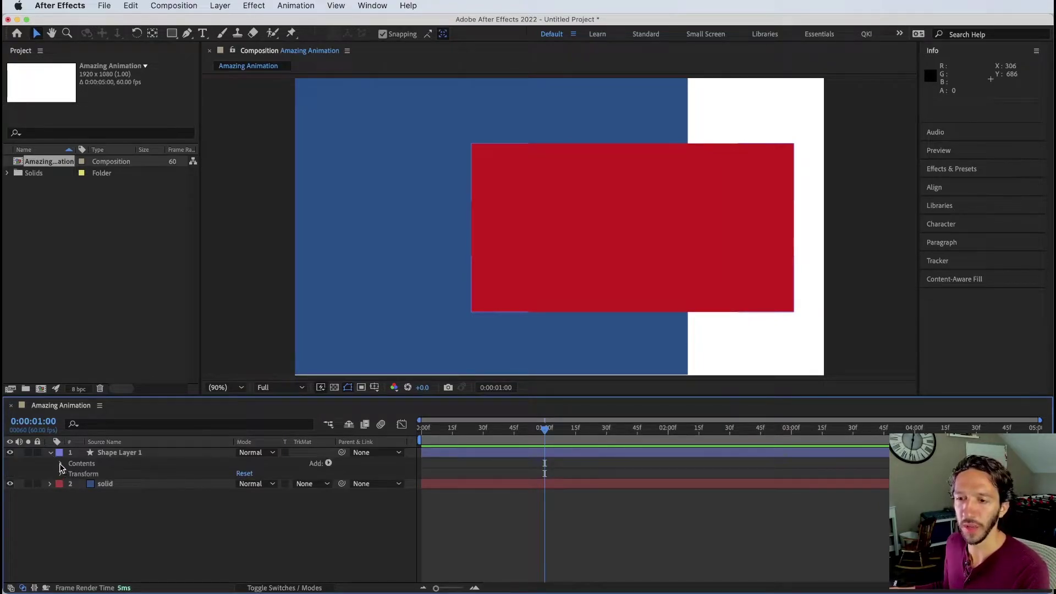
{"action": "left_click", "coordinate": [61, 464]}
{"action": "left_click", "coordinate": [72, 474]}
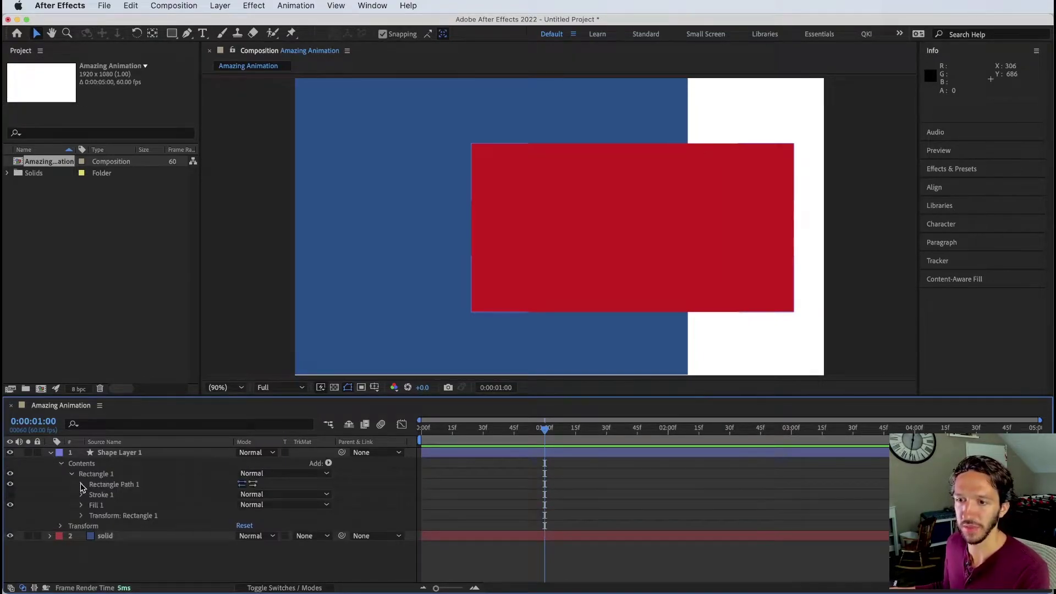
{"action": "left_click", "coordinate": [82, 485]}
{"action": "left_click", "coordinate": [86, 468]}
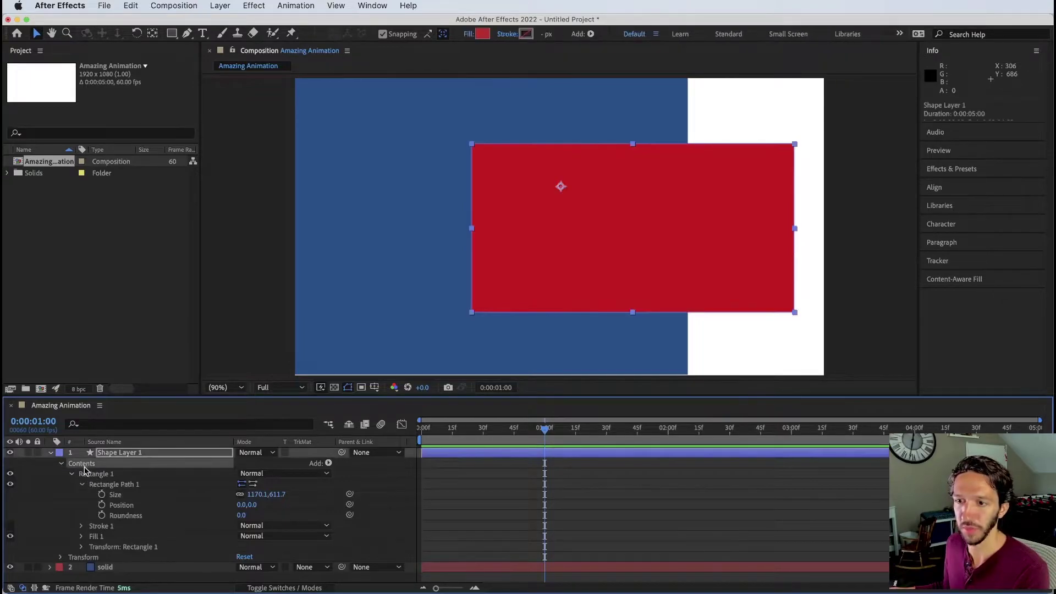
- Resize Rectangle Path 1 to about 1135 by 593 and offset its path position to 21, 11
{"action": "left_click", "coordinate": [121, 486]}
{"action": "left_click", "coordinate": [117, 496]}
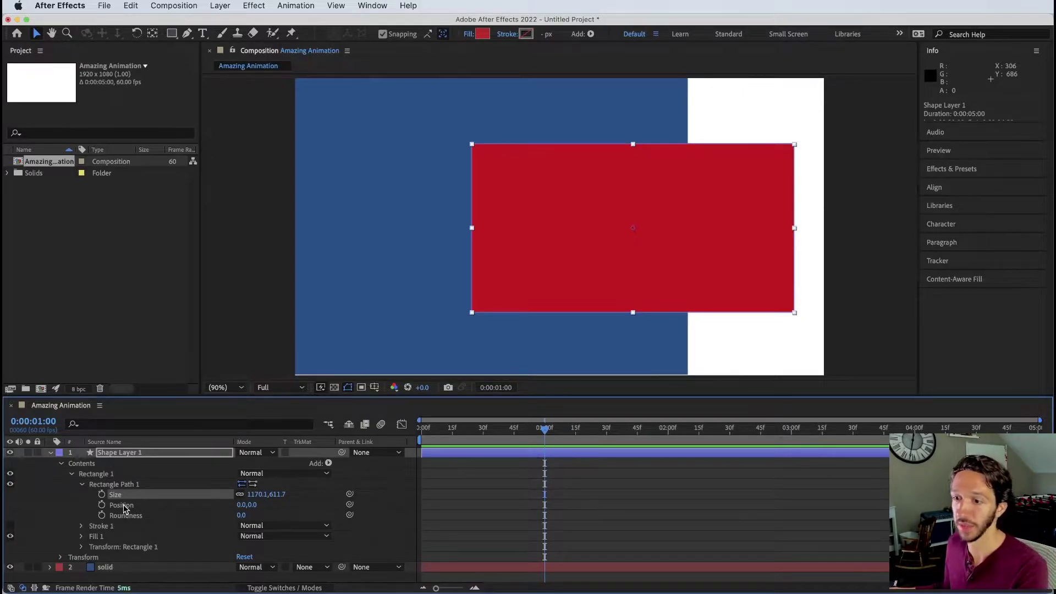
{"action": "left_click", "coordinate": [123, 506]}
{"action": "left_click", "coordinate": [128, 517]}
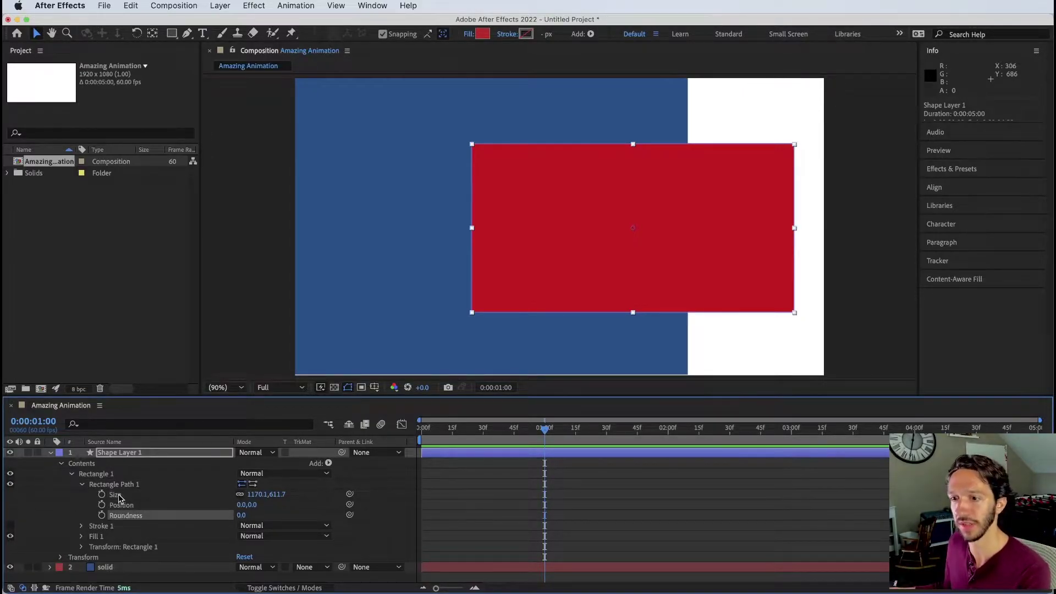
{"action": "left_click", "coordinate": [117, 496]}
{"action": "left_click_drag", "start_coordinate": [252, 494], "coordinate": [440, 521]}
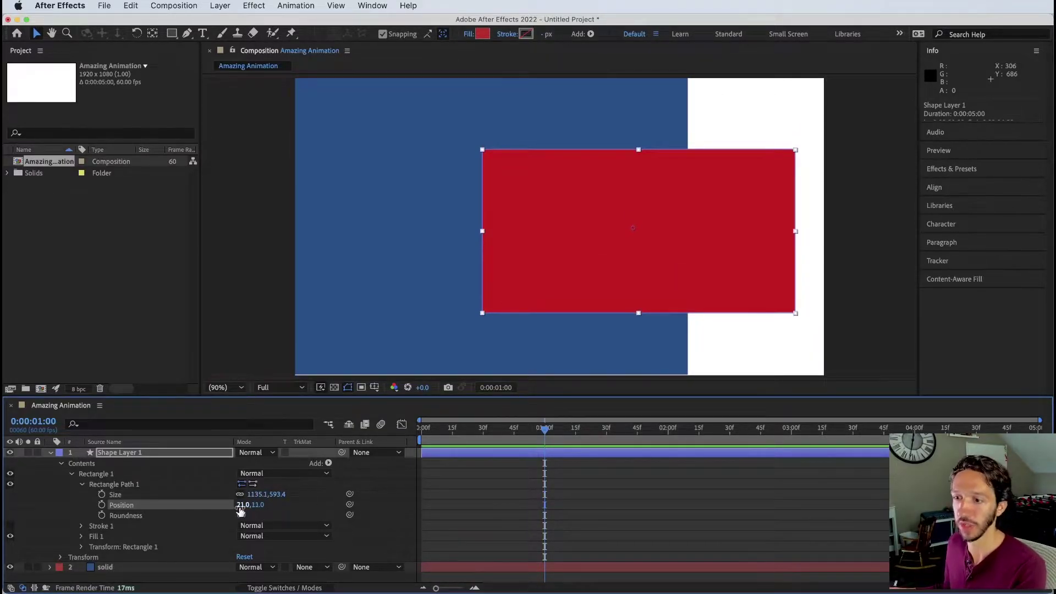
- Reveal only the Position property of Shape Layer 1 and shift the layer slightly up and to the left
{"action": "left_click", "coordinate": [132, 455]}
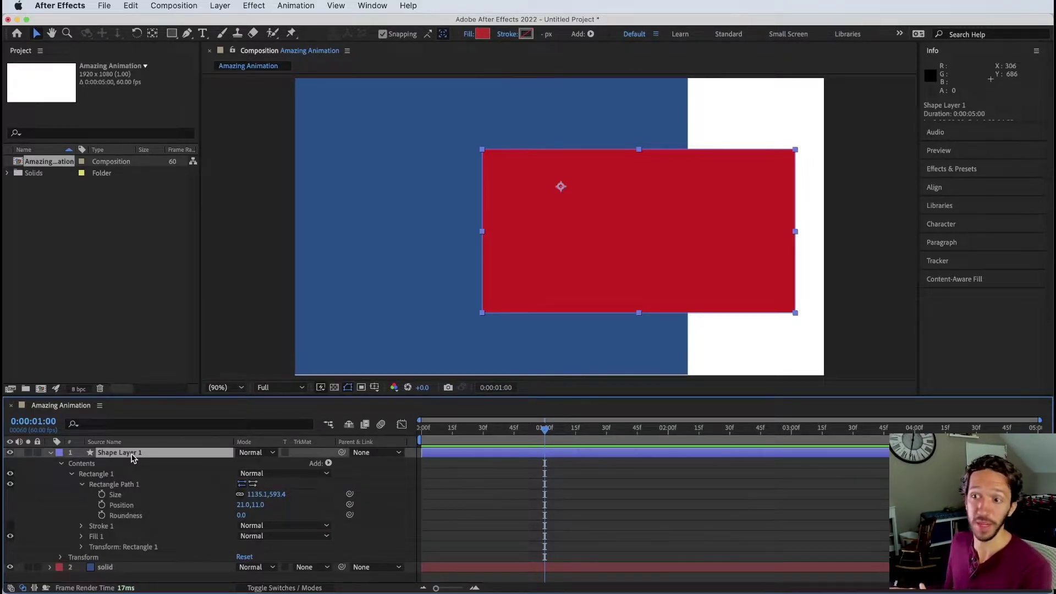
{"action": "key", "text": "p"}
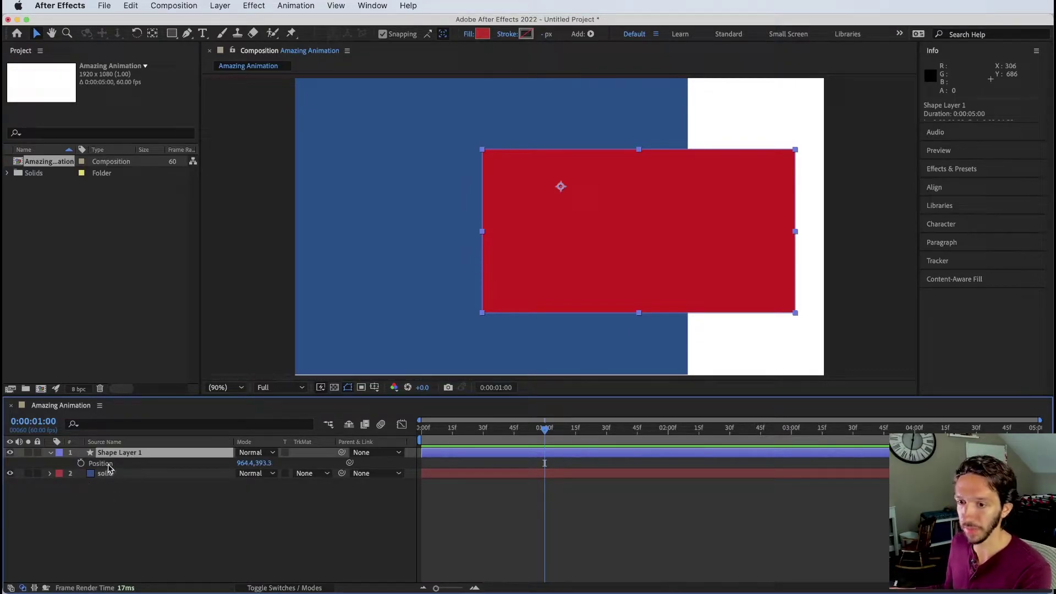
{"action": "left_click", "coordinate": [169, 467]}
{"action": "left_click_drag", "start_coordinate": [238, 467], "coordinate": [176, 516]}
- Scale Shape Layer 1 with unlinked proportions to 70% wide and 36% high, and rotate it to 1x+356°
{"action": "key", "text": "s"}
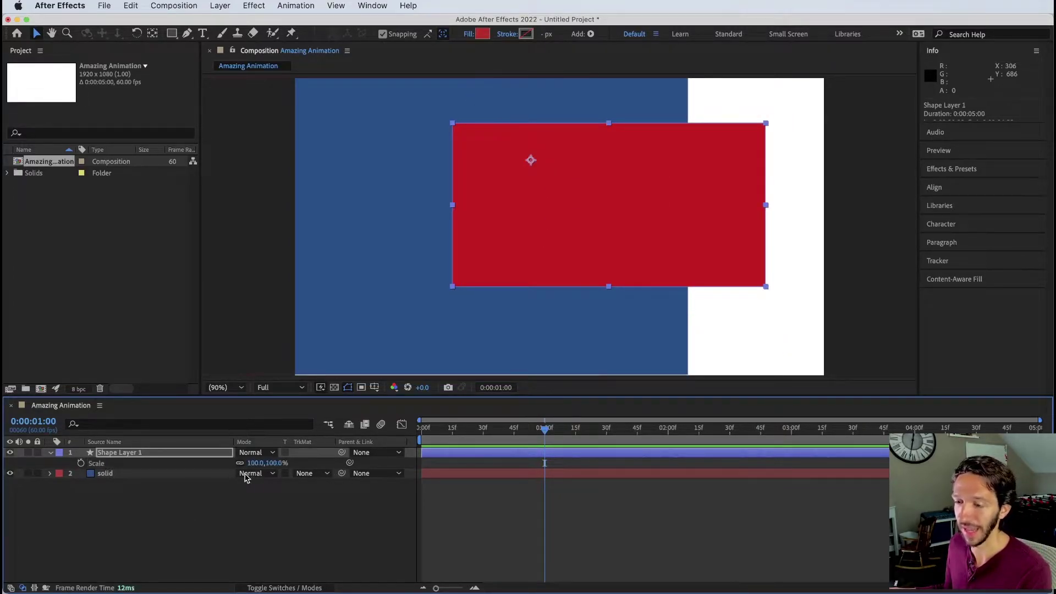
{"action": "mouse_move", "coordinate": [268, 466]}
{"action": "left_mouse_down"}
{"action": "mouse_move", "coordinate": [386, 466]}
{"action": "mouse_move", "coordinate": [253, 470]}
{"action": "mouse_move", "coordinate": [268, 472]}
{"action": "left_mouse_up"}
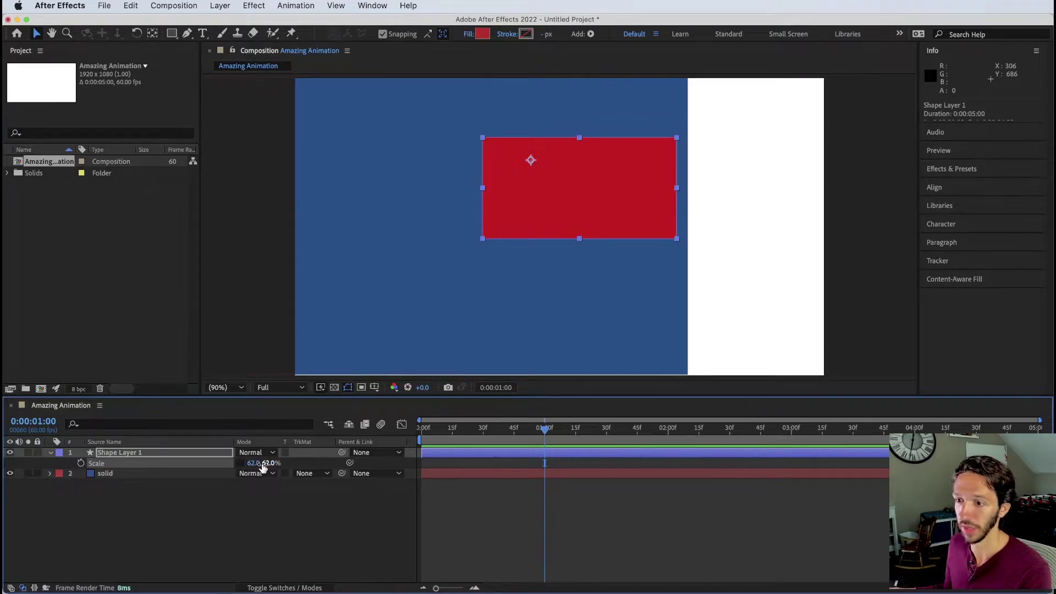
{"action": "left_click_drag", "start_coordinate": [251, 464], "coordinate": [680, 457]}
{"action": "key", "text": "t"}
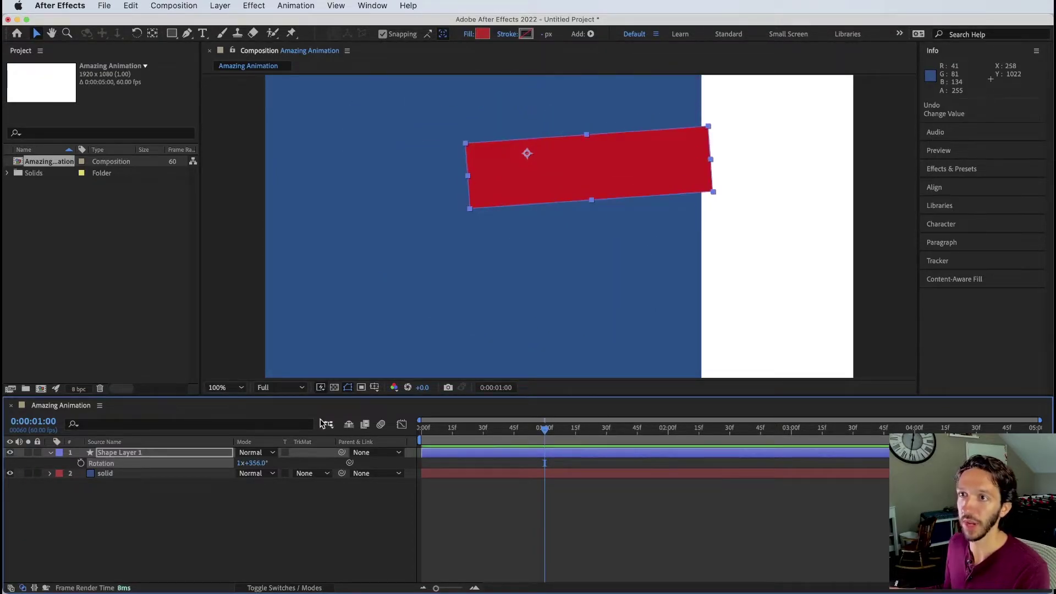
- Move the anchor point of Shape Layer 1 to the center of the red rectangle with the Pan Behind tool
{"action": "left_click", "coordinate": [152, 34]}
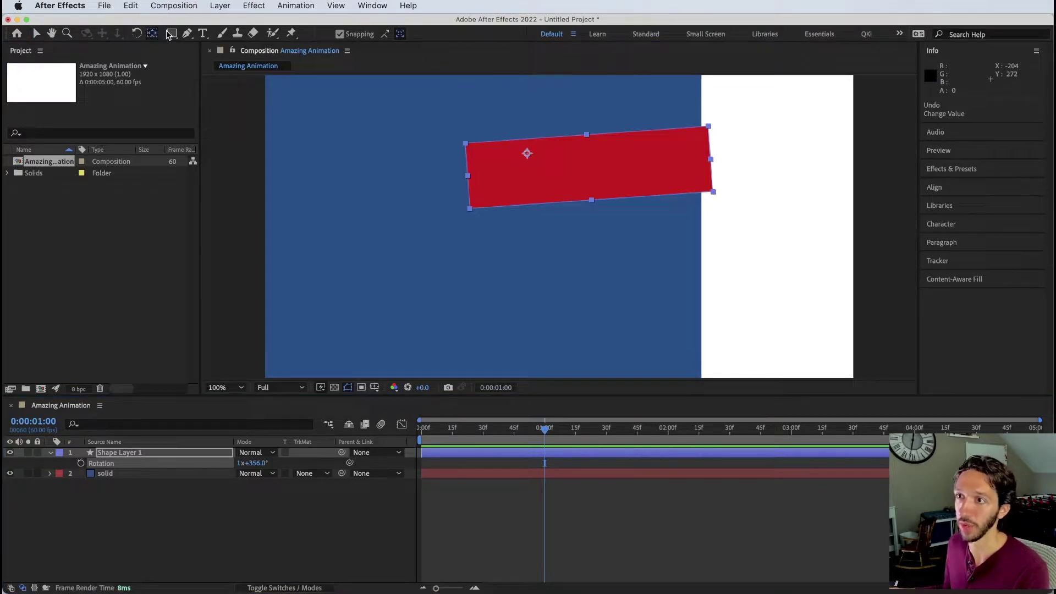
{"action": "left_click_drag", "start_coordinate": [527, 156], "coordinate": [586, 170]}
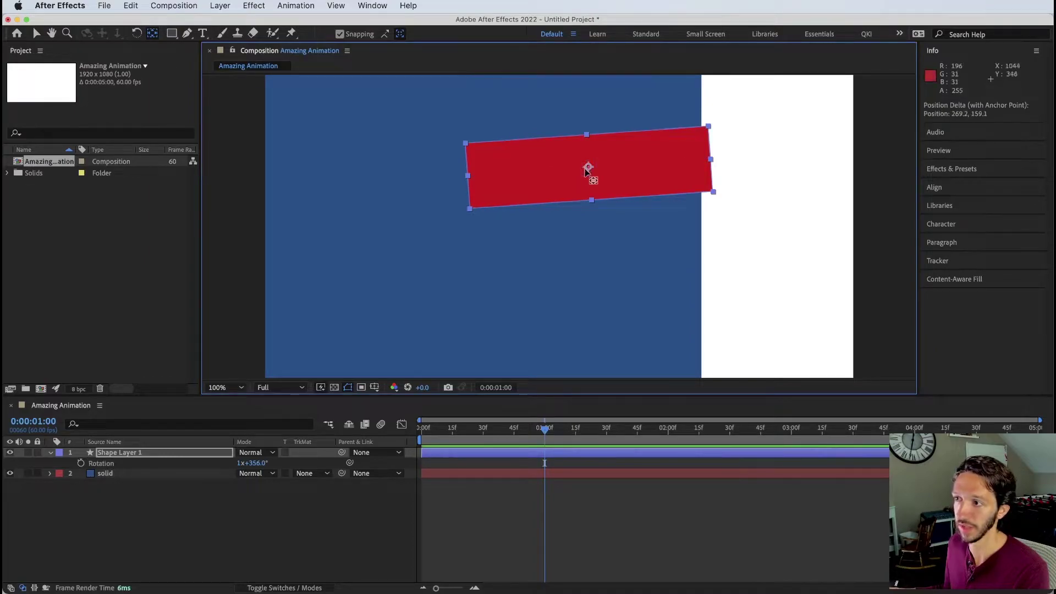
- Rotate Shape Layer 1 to 3x+183° and move the rectangle to about (979, 510)
{"action": "left_click_drag", "start_coordinate": [252, 463], "coordinate": [611, 476]}
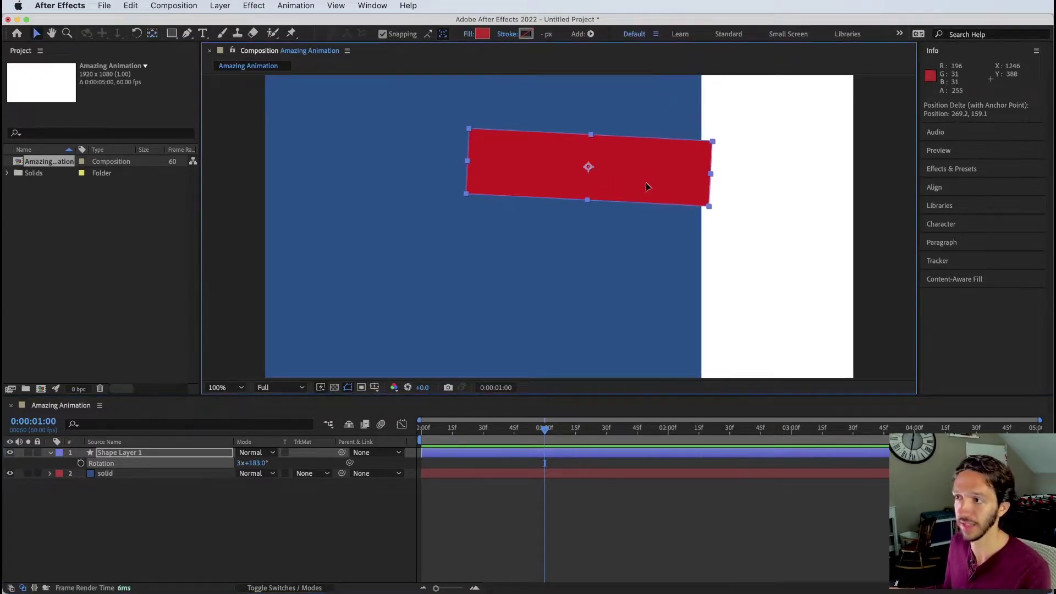
{"action": "left_click_drag", "start_coordinate": [648, 181], "coordinate": [624, 234]}
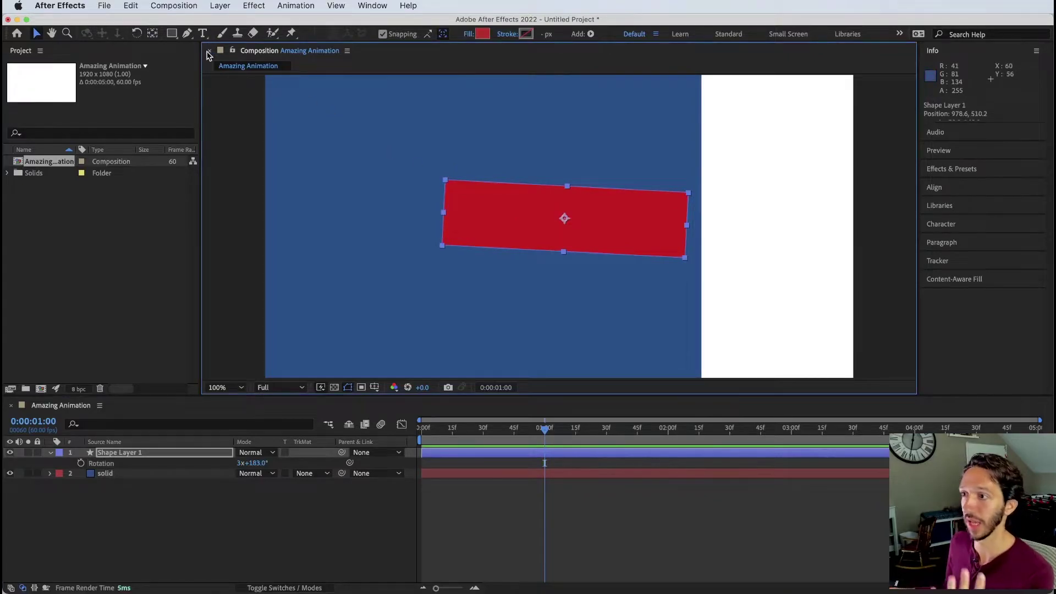
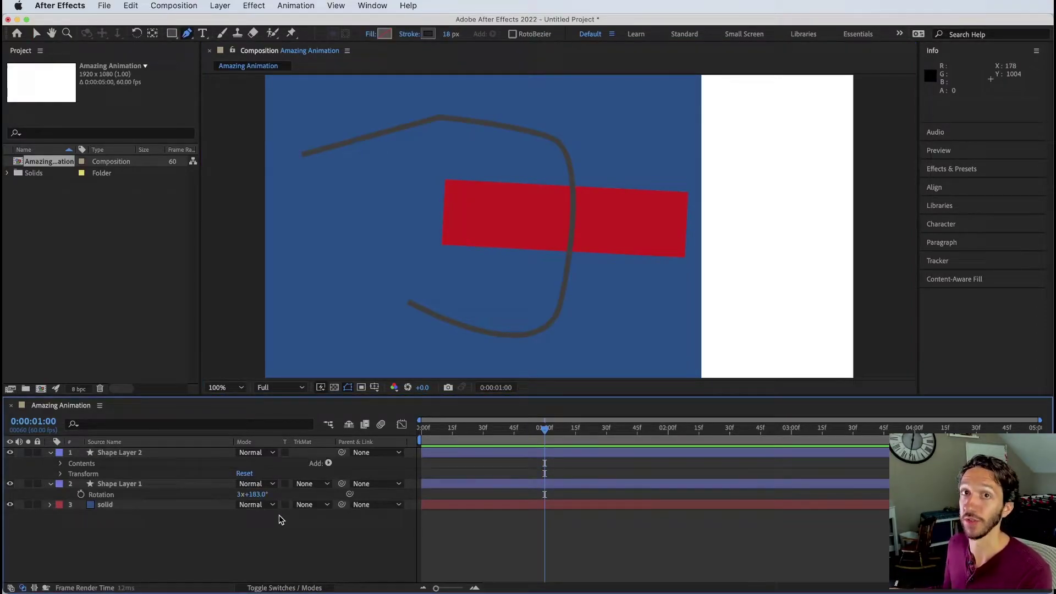
- Add Trim Paths to the curved line in Shape Layer 2, enlarging the timeline temporarily to find the option
{"action": "left_click", "coordinate": [118, 451]}
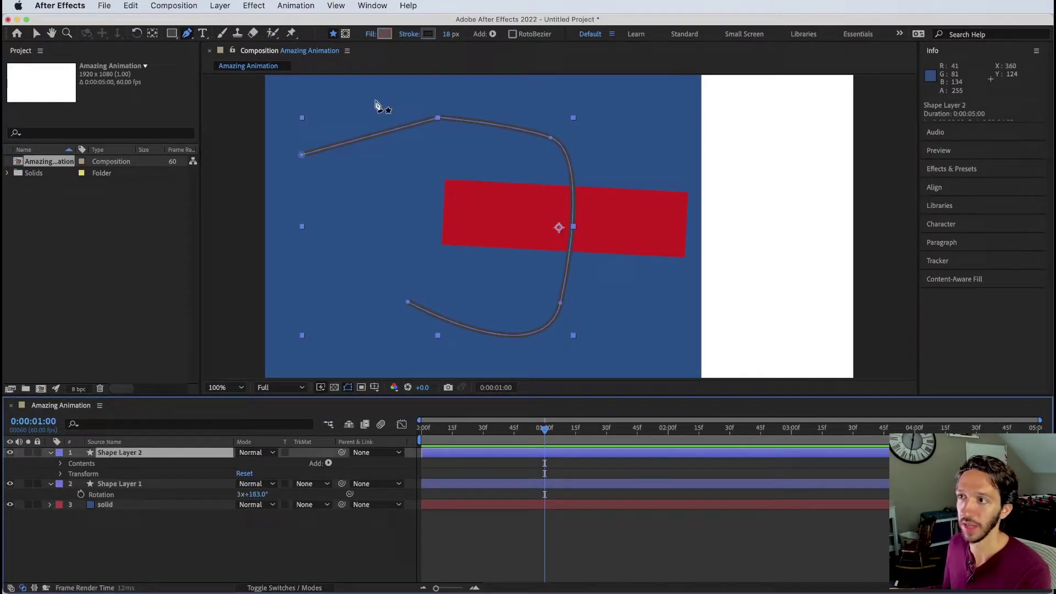
{"action": "key", "text": "grave"}
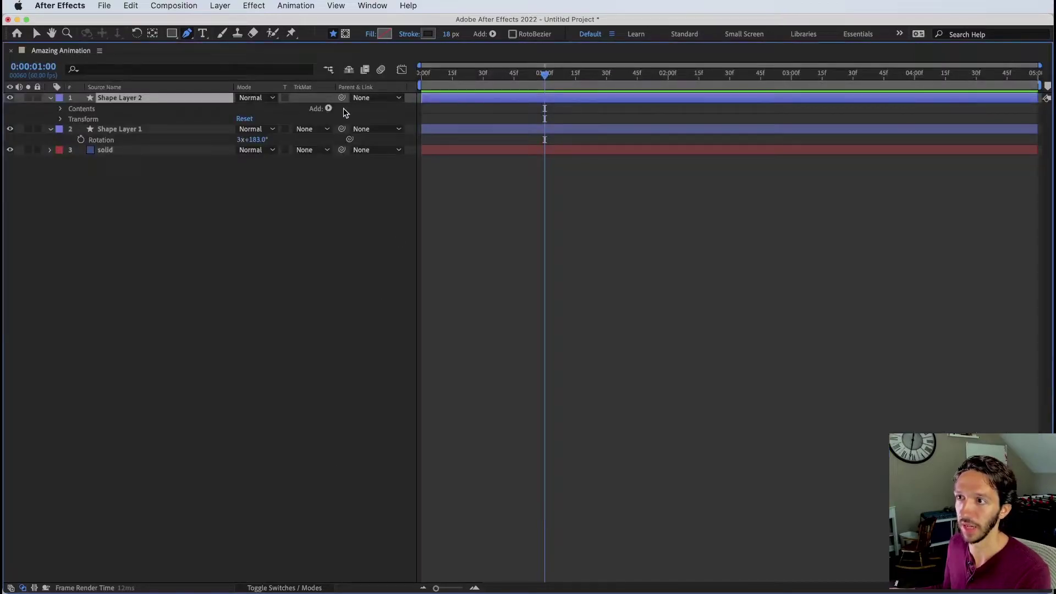
{"action": "left_click", "coordinate": [57, 98]}
{"action": "left_click", "coordinate": [55, 102]}
{"action": "left_click", "coordinate": [51, 97]}
{"action": "left_click", "coordinate": [51, 98]}
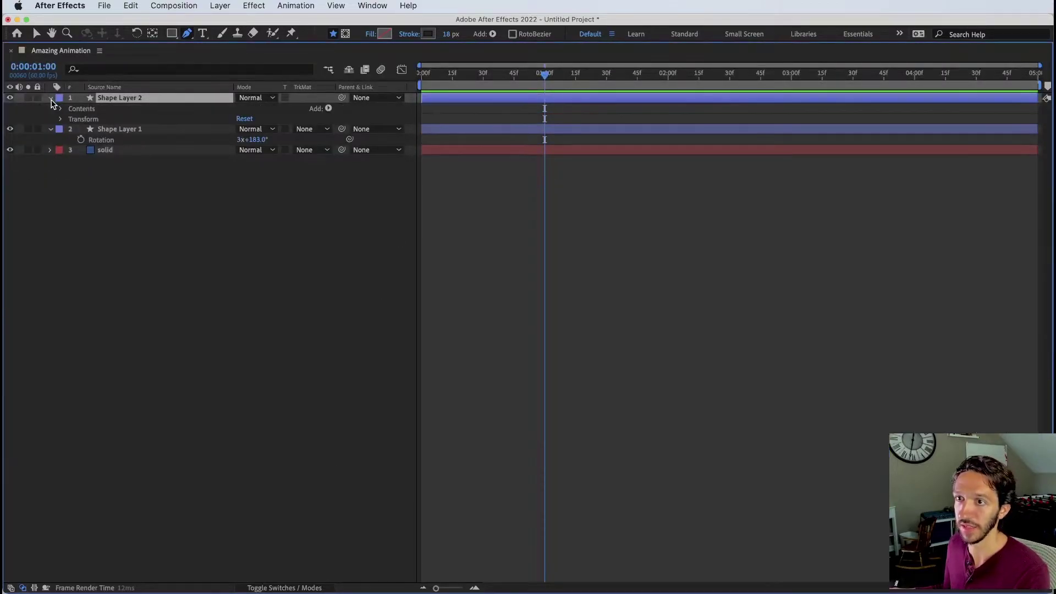
{"action": "left_click", "coordinate": [329, 109]}
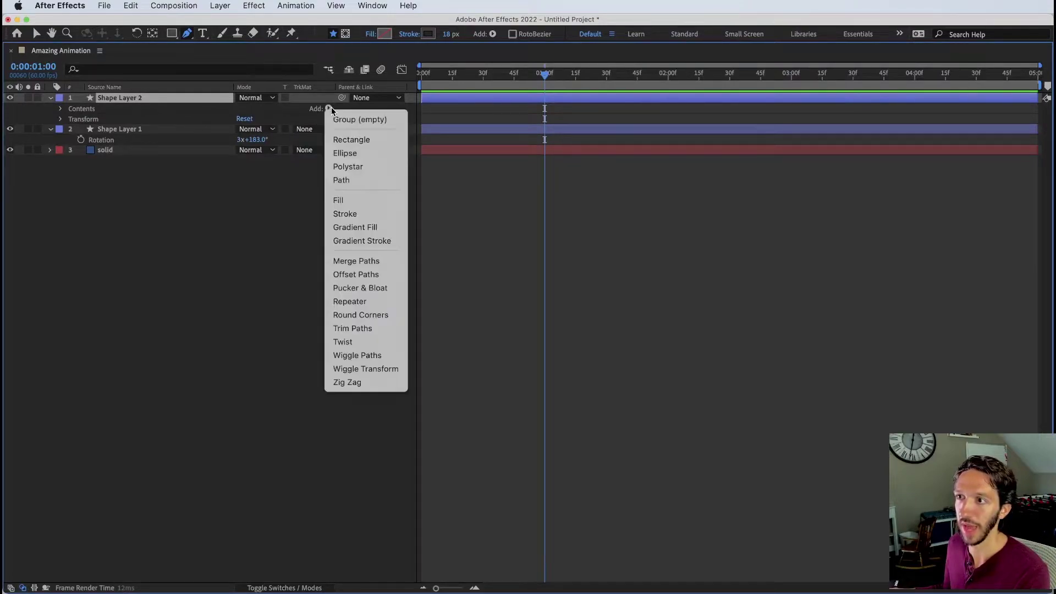
{"action": "left_click", "coordinate": [368, 329]}
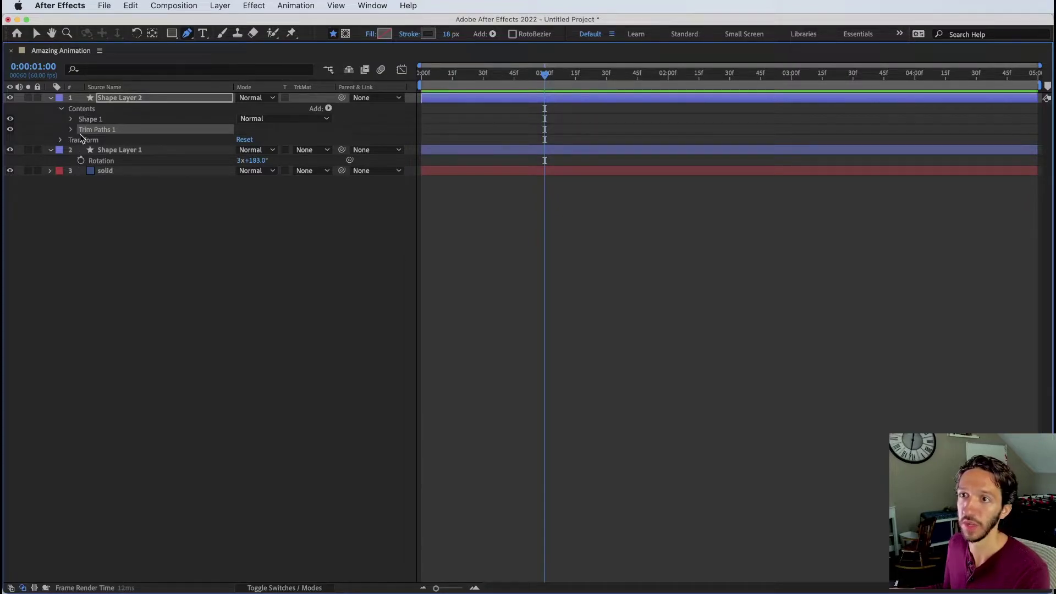
{"action": "key", "text": "grave"}
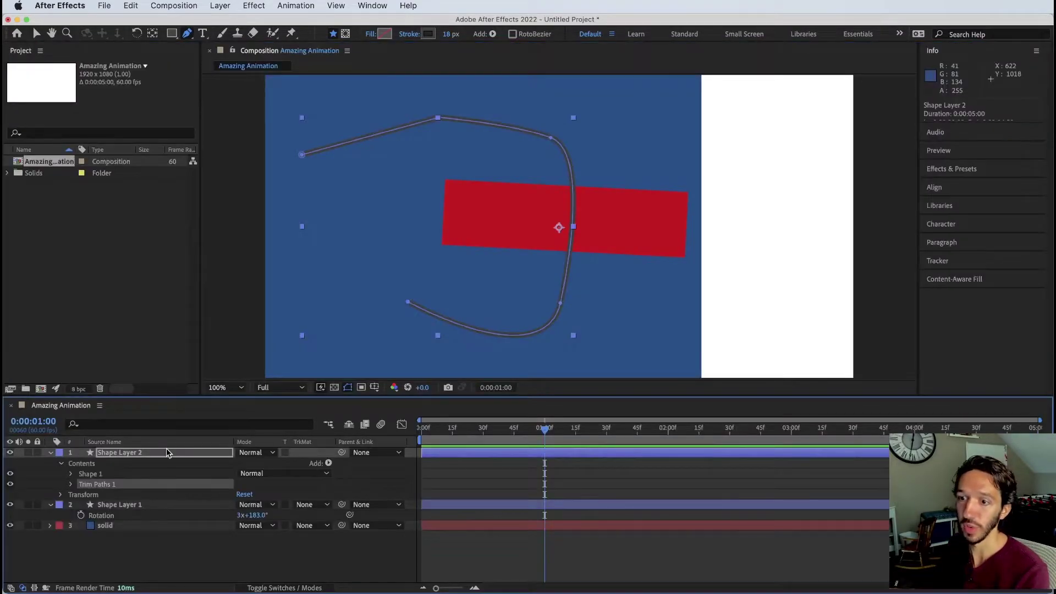
- Trim the curved line with Trim Paths 1 to start 21% and end 40%, and slide the segment along the path with Offset
{"action": "left_click", "coordinate": [72, 485]}
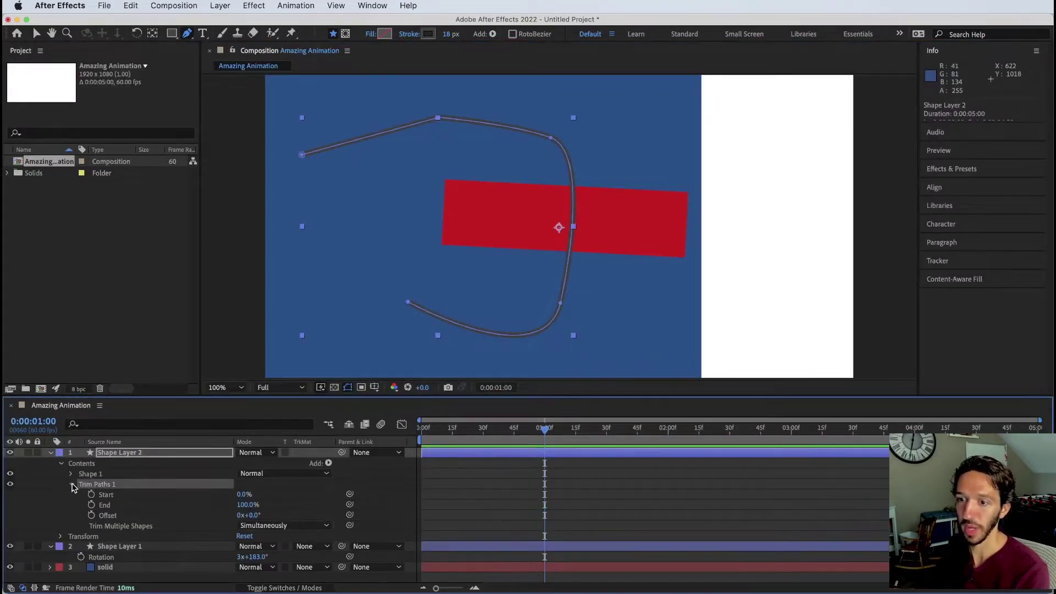
{"action": "left_click", "coordinate": [110, 496]}
{"action": "left_click", "coordinate": [112, 503]}
{"action": "left_click", "coordinate": [114, 516]}
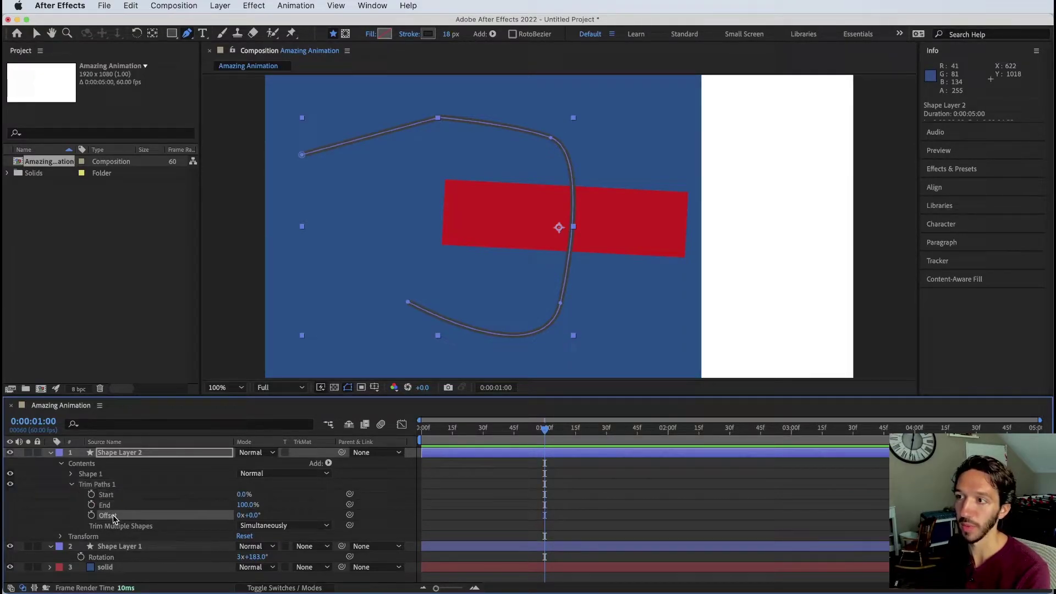
{"action": "left_click", "coordinate": [240, 496]}
{"action": "left_click_drag", "start_coordinate": [240, 495], "coordinate": [247, 495]}
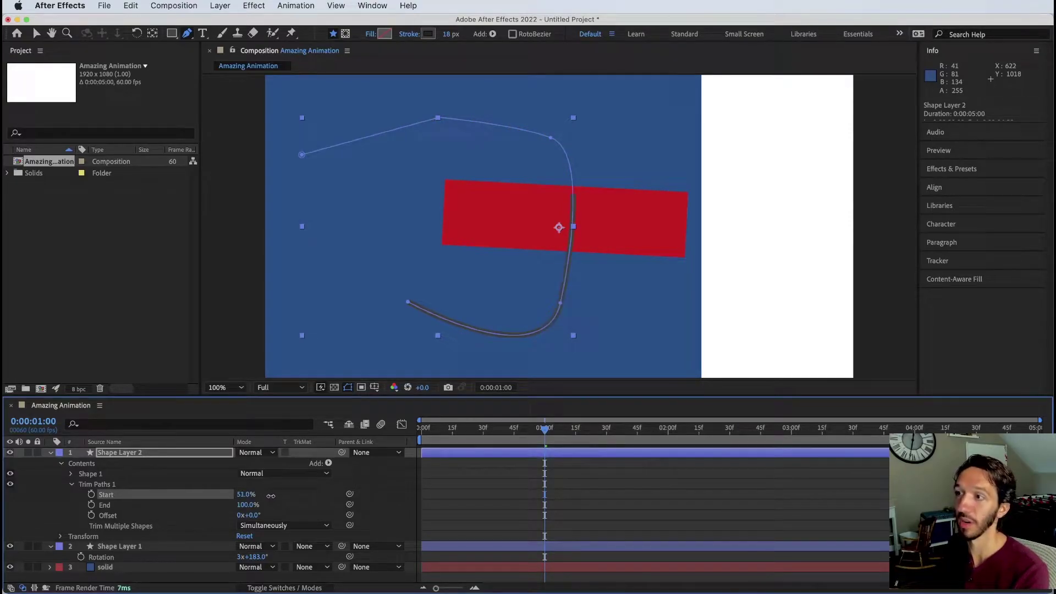
{"action": "mouse_move", "coordinate": [250, 506]}
{"action": "left_mouse_down"}
{"action": "mouse_move", "coordinate": [217, 504]}
{"action": "mouse_move", "coordinate": [324, 513]}
{"action": "left_mouse_up"}
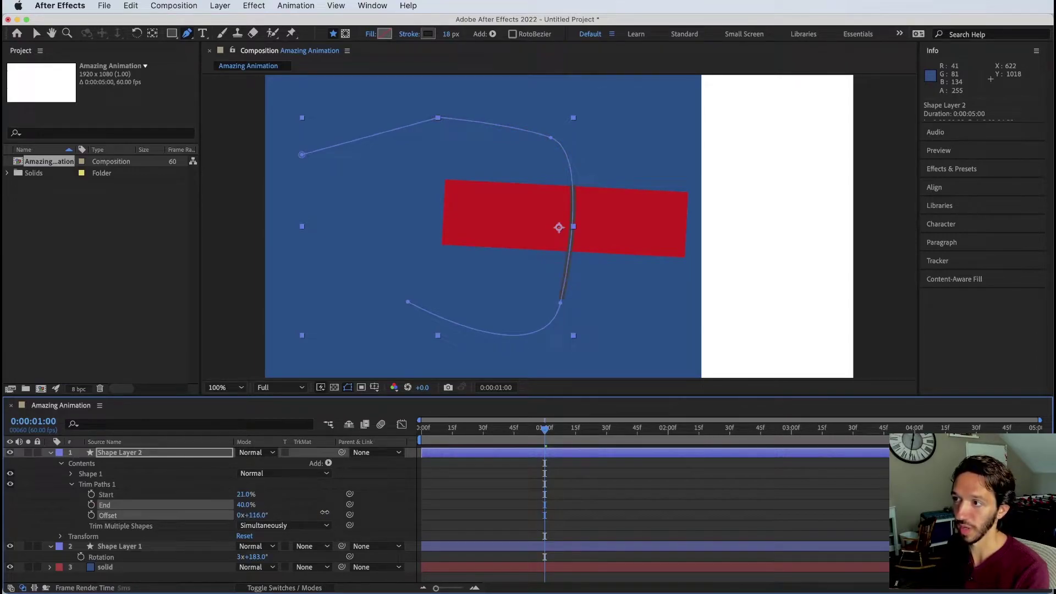
{"action": "mouse_move", "coordinate": [400, 511]}
{"action": "left_mouse_down"}
{"action": "mouse_move", "coordinate": [483, 503]}
{"action": "mouse_move", "coordinate": [631, 518]}
{"action": "mouse_move", "coordinate": [731, 514]}
{"action": "mouse_move", "coordinate": [657, 514]}
{"action": "left_mouse_up"}
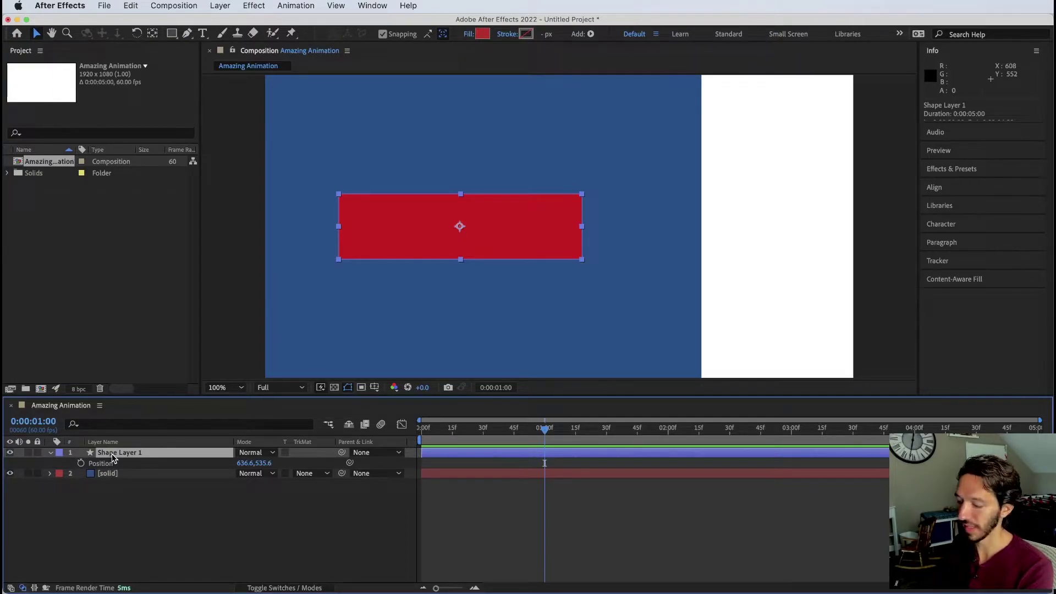
- Show Opacity, Scale and Rotation alongside Position for Shape Layer 1 and deselect the layer
{"action": "key", "text": "shift+t"}
{"action": "key", "text": "shift+s"}
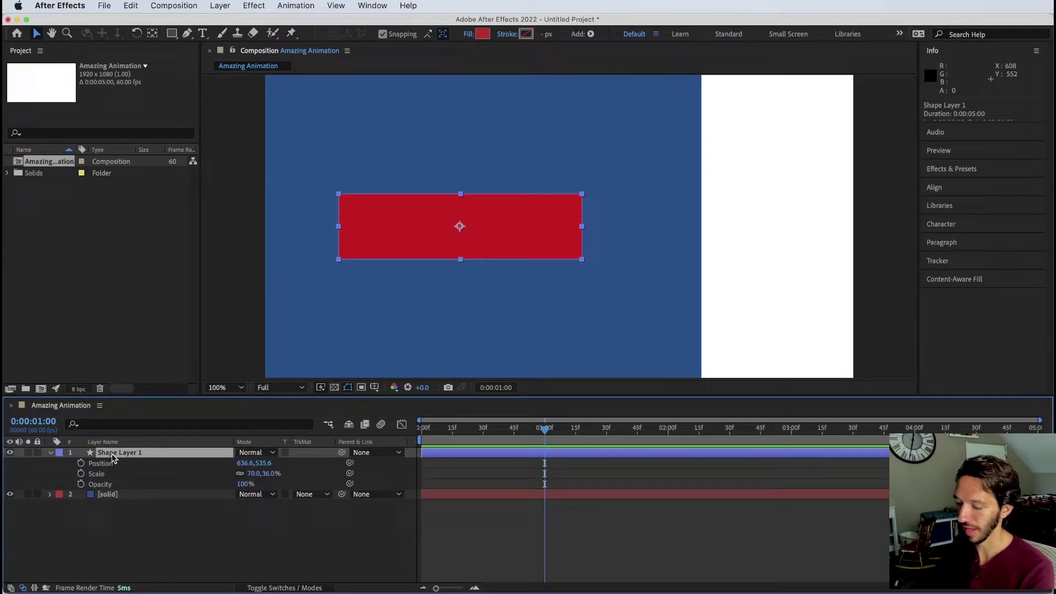
{"action": "key", "text": "shift+r"}
{"action": "left_click", "coordinate": [123, 532]}
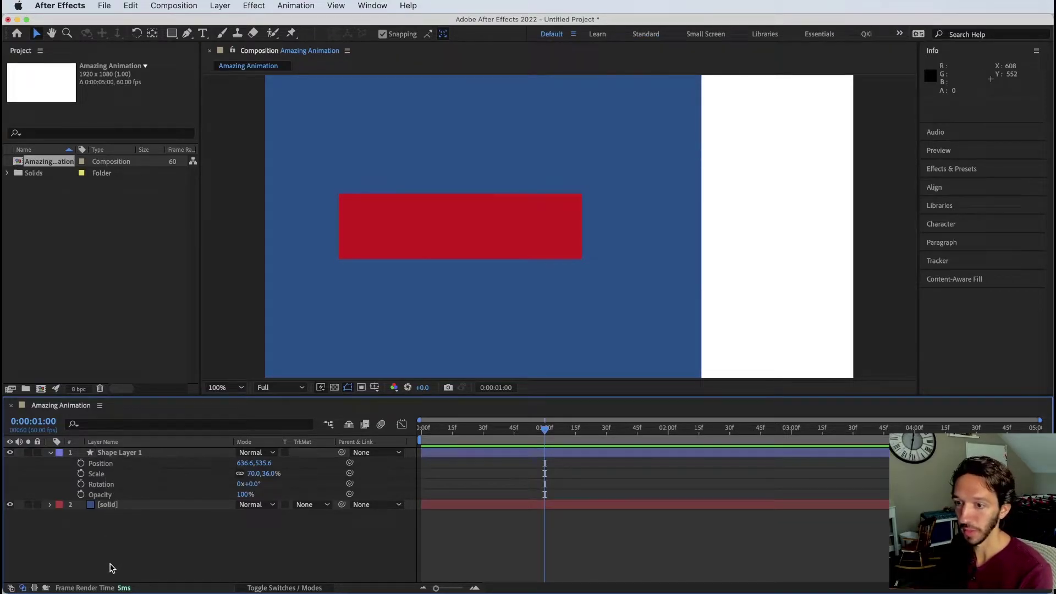
- Move the red rectangle to about (777, 756) at the first frame without keyframes and preview the composition
{"action": "key", "text": "Home"}
{"action": "left_click_drag", "start_coordinate": [445, 242], "coordinate": [488, 309]}
{"action": "left_click", "coordinate": [543, 429]}
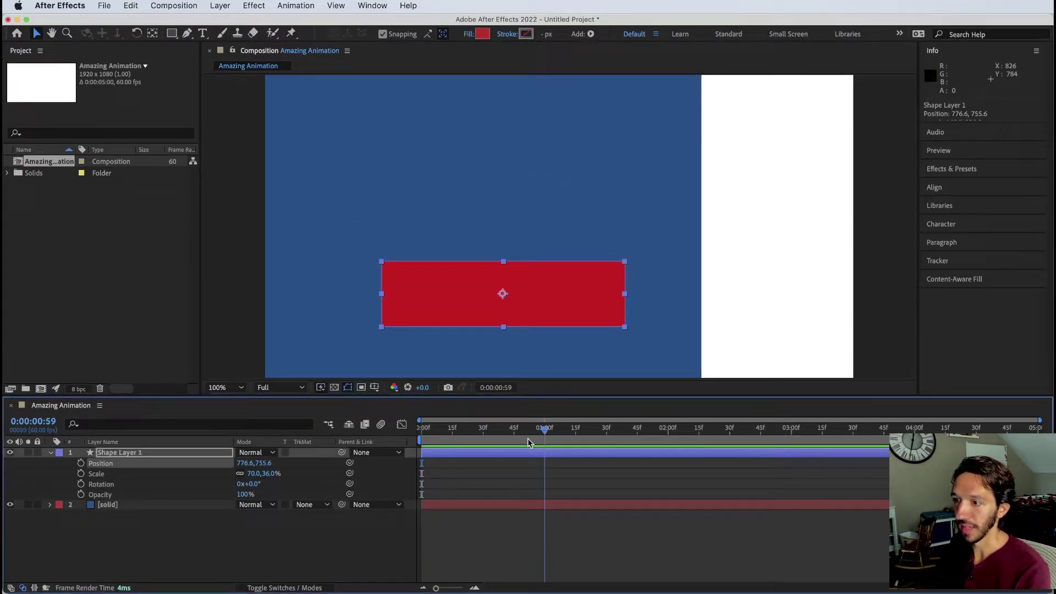
{"action": "key", "text": "space"}
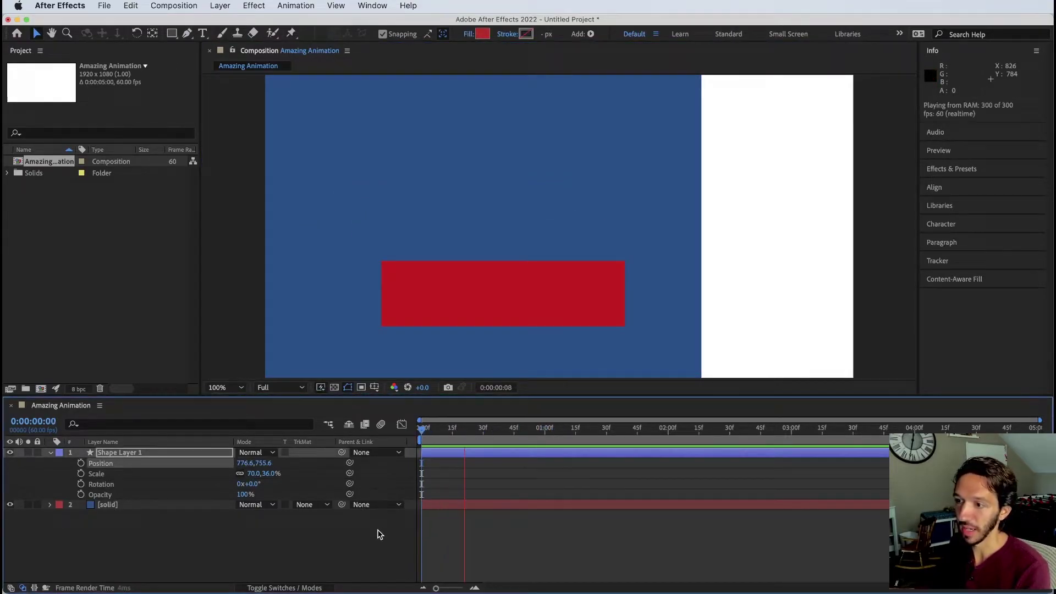
{"action": "key", "text": "space"}
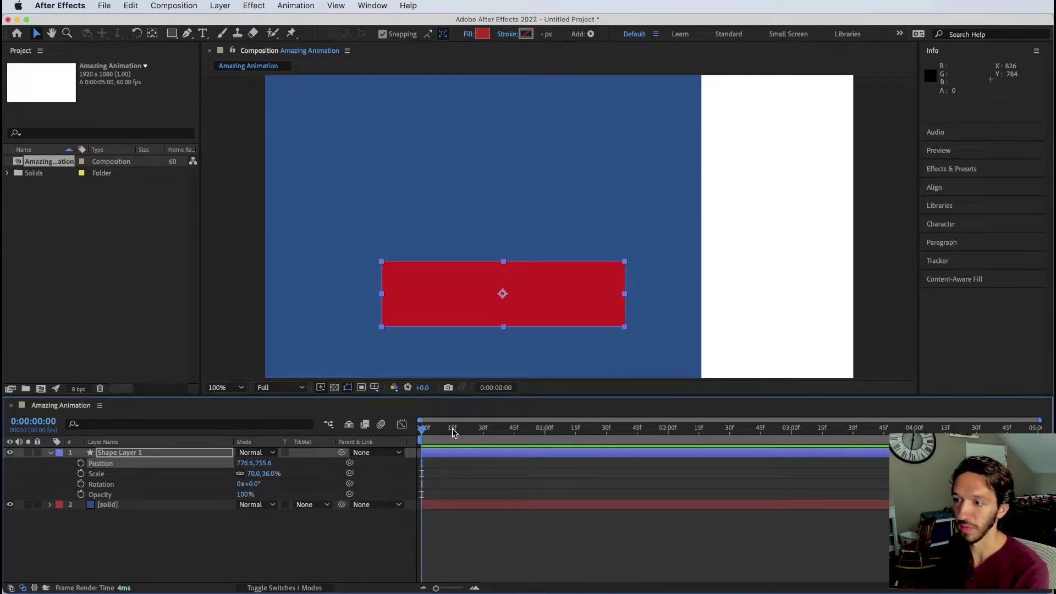
{"action": "left_click", "coordinate": [264, 544]}
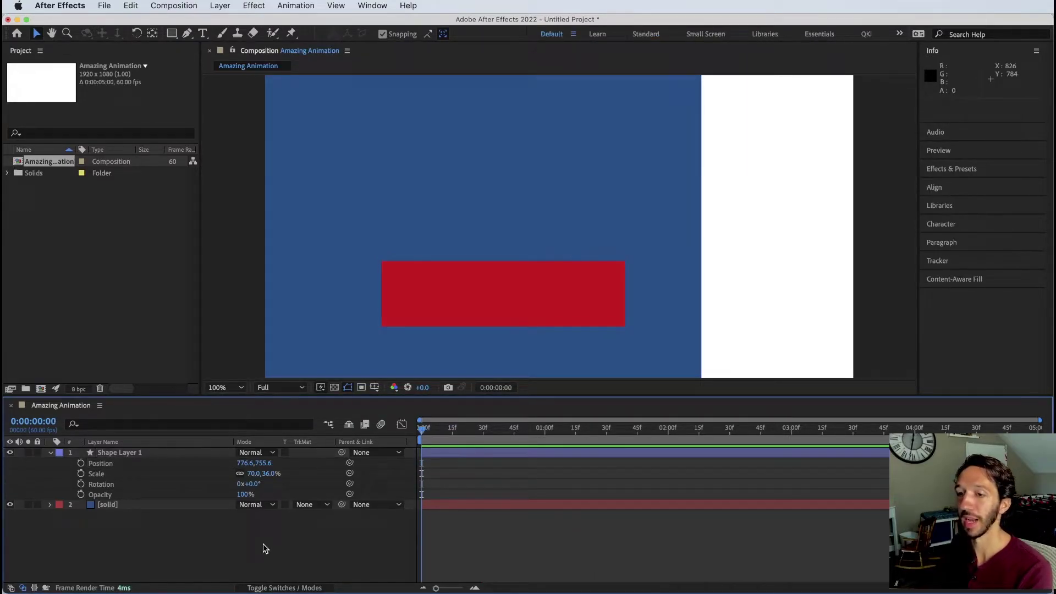
- Keyframe the Position of Shape Layer 1 from about (1035, 326) at frame 0 to (577, 642) at frame 36
{"action": "left_click", "coordinate": [134, 458]}
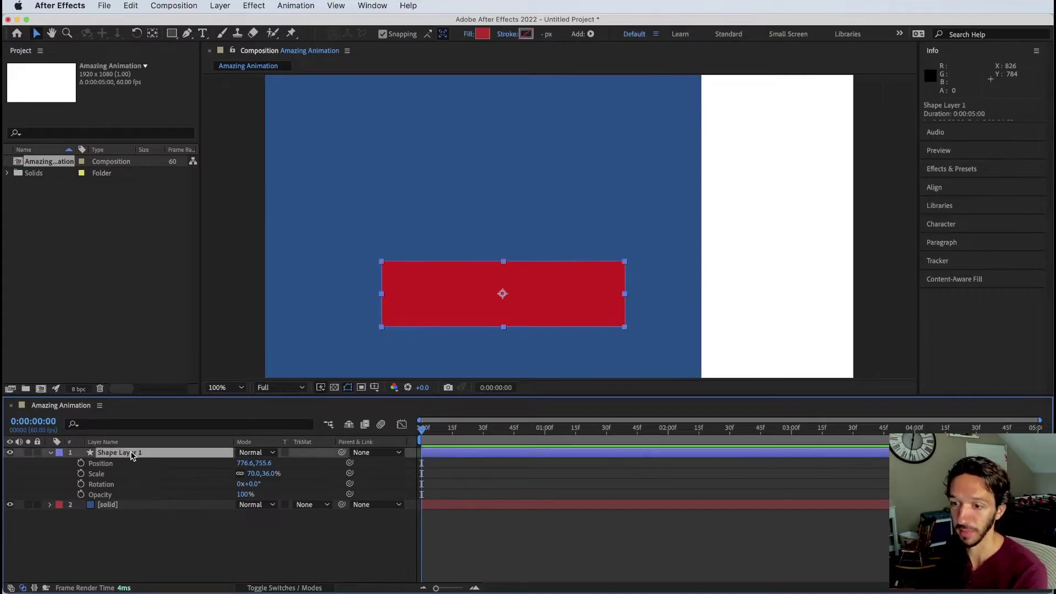
{"action": "left_click", "coordinate": [81, 463]}
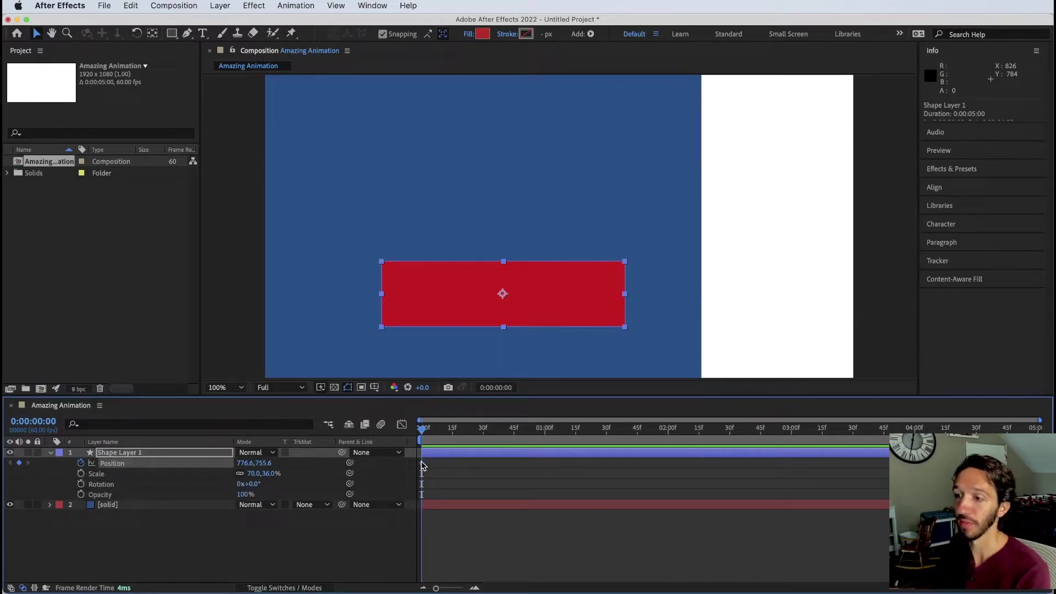
{"action": "left_click_drag", "start_coordinate": [437, 322], "coordinate": [516, 190]}
{"action": "left_click_drag", "start_coordinate": [420, 422], "coordinate": [495, 429]}
{"action": "key", "text": "Home"}
{"action": "left_click_drag", "start_coordinate": [539, 162], "coordinate": [394, 263]}
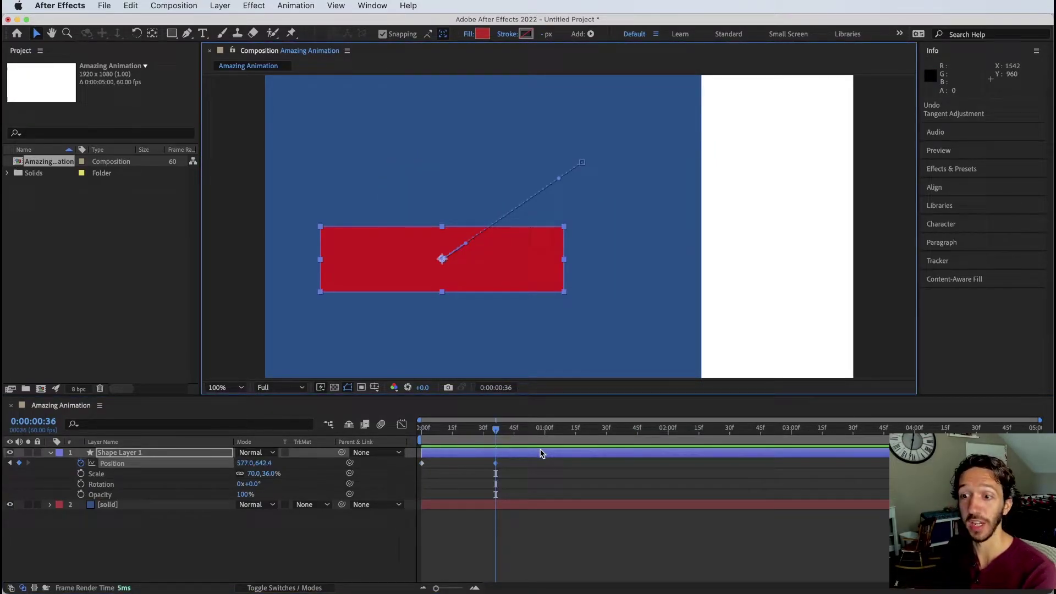
- Return to the first frame and play back the rectangle's position animation
{"action": "left_click_drag", "start_coordinate": [495, 431], "coordinate": [401, 438]}
{"action": "key", "text": "space"}
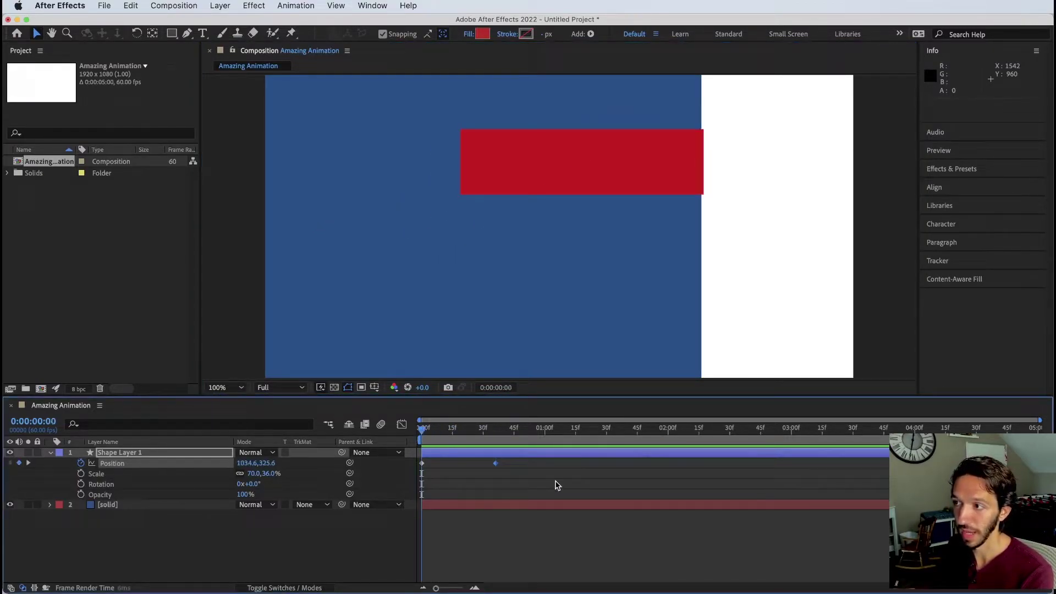
{"action": "key", "text": "space"}
{"action": "key", "text": "space"}
{"action": "key", "text": "space"}
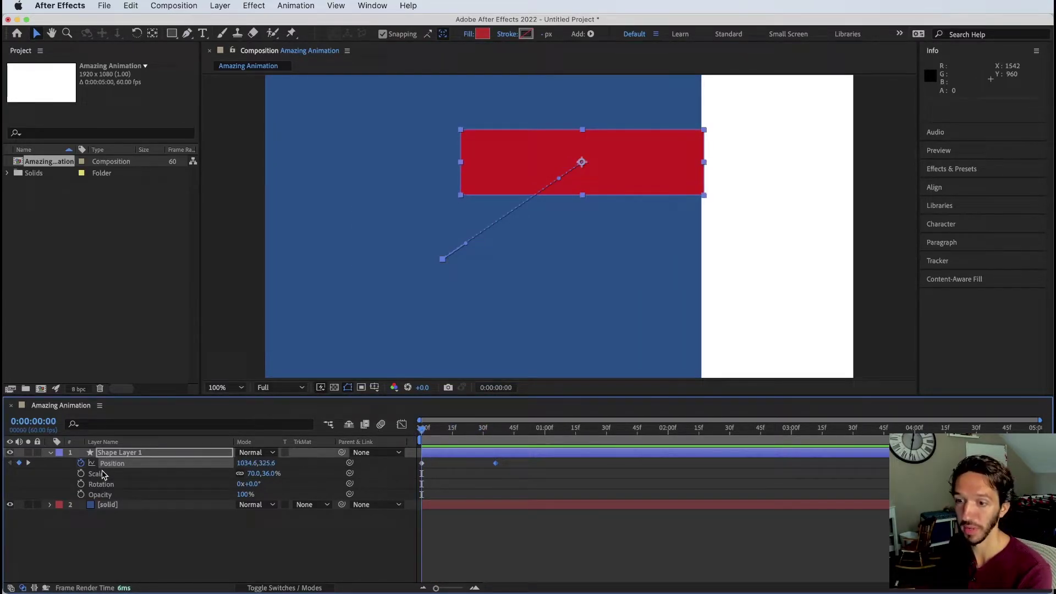
- Keyframe Shape Layer 1's Scale, Rotation and Opacity at frame 0, and at frame 36 set them to 124.4, 64.0%, 63° and 45%
{"action": "left_click", "coordinate": [81, 473]}
{"action": "left_click", "coordinate": [81, 484]}
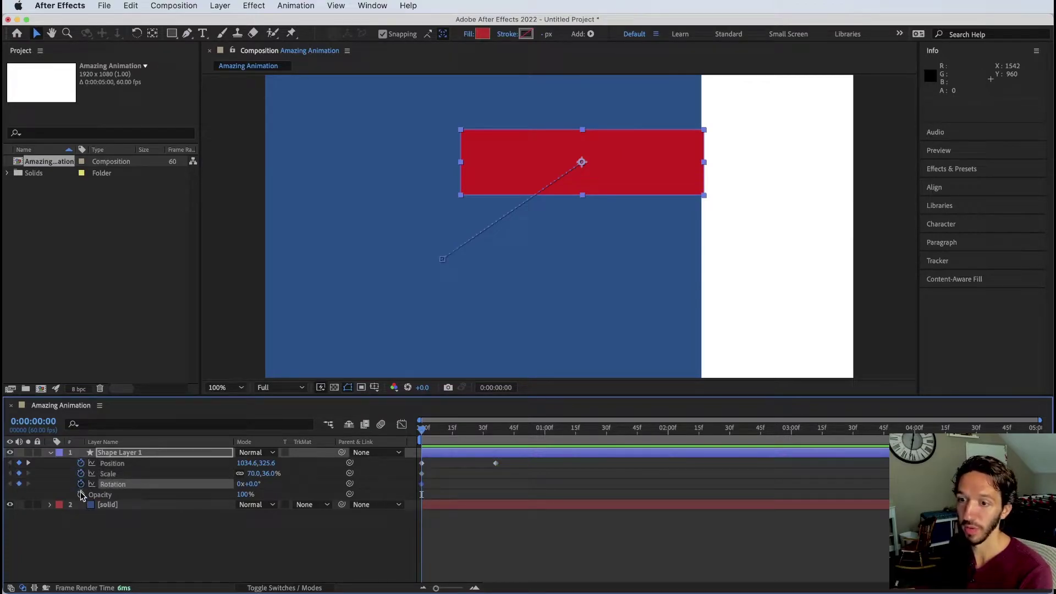
{"action": "left_click", "coordinate": [81, 494]}
{"action": "left_click_drag", "start_coordinate": [424, 432], "coordinate": [484, 431]}
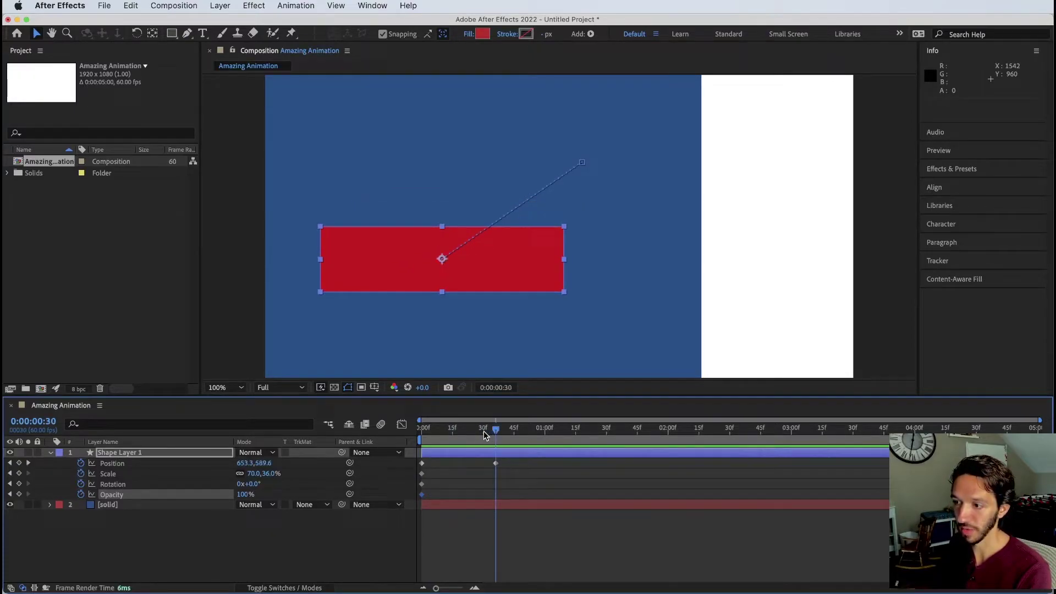
{"action": "left_click_drag", "start_coordinate": [266, 473], "coordinate": [220, 493]}
{"action": "left_click", "coordinate": [507, 498]}
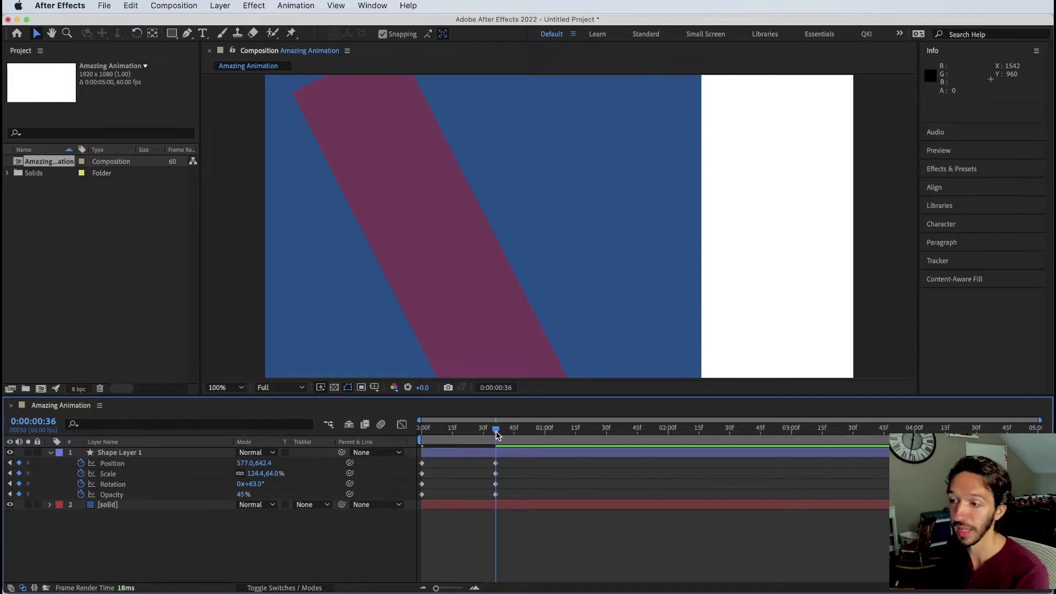
- Return to the first frame, play back the combined animation, and scrub past the last keyframes
{"action": "left_click_drag", "start_coordinate": [496, 430], "coordinate": [422, 430]}
{"action": "key", "text": "space"}
{"action": "key", "text": "space"}
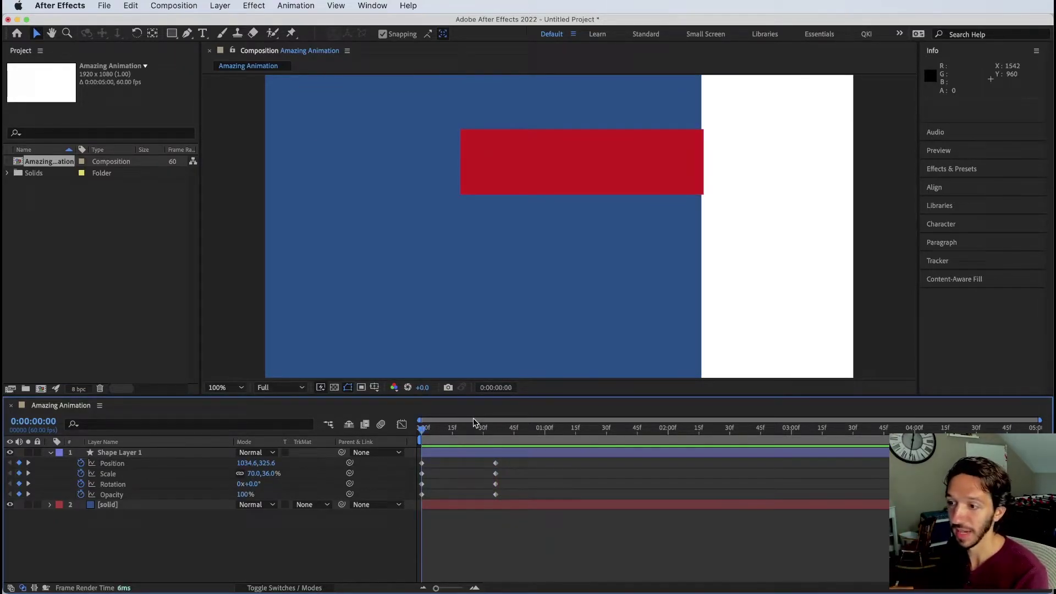
{"action": "key", "text": "space"}
{"action": "key", "text": "space"}
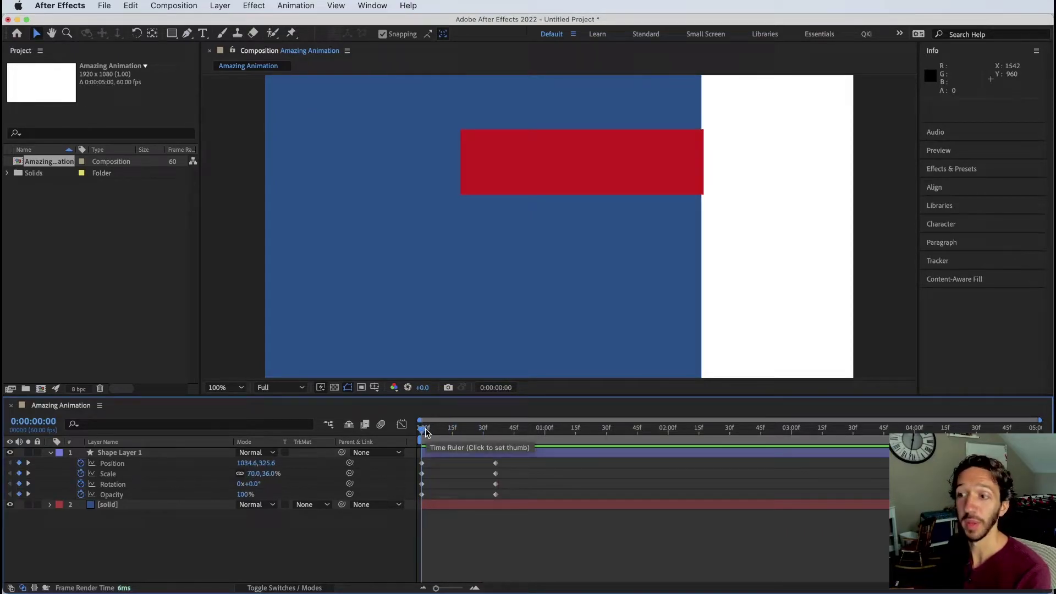
{"action": "key", "text": "space"}
{"action": "key", "text": "space"}
{"action": "key", "text": "space"}
{"action": "left_click_drag", "start_coordinate": [454, 429], "coordinate": [544, 435]}
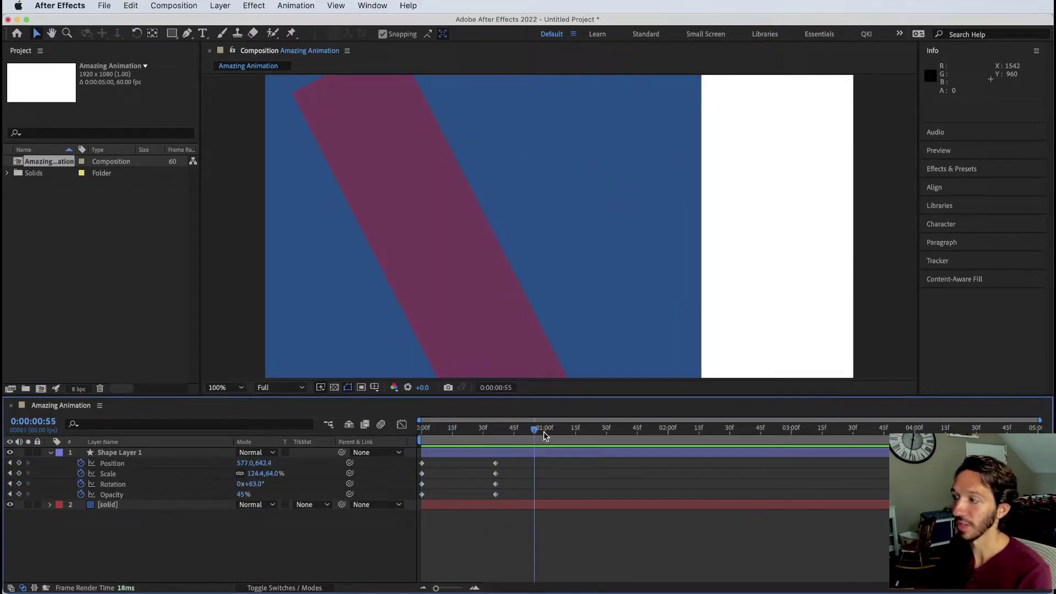
{"action": "key", "text": "space"}
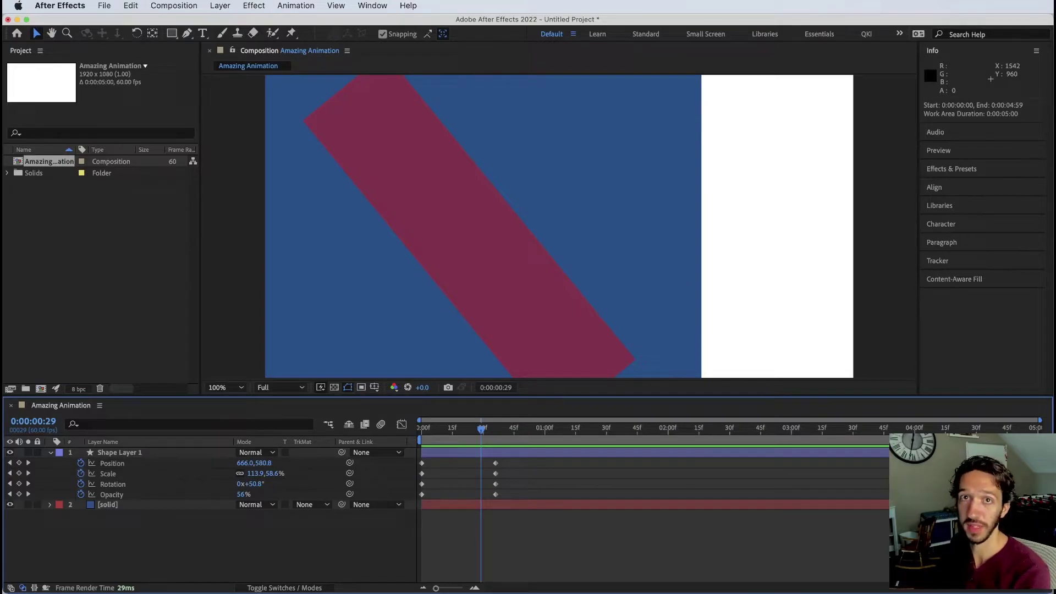
- Shorten the work area to end at frame 35 and play it back from the first frame
{"action": "left_click_drag", "start_coordinate": [1038, 440], "coordinate": [493, 439]}
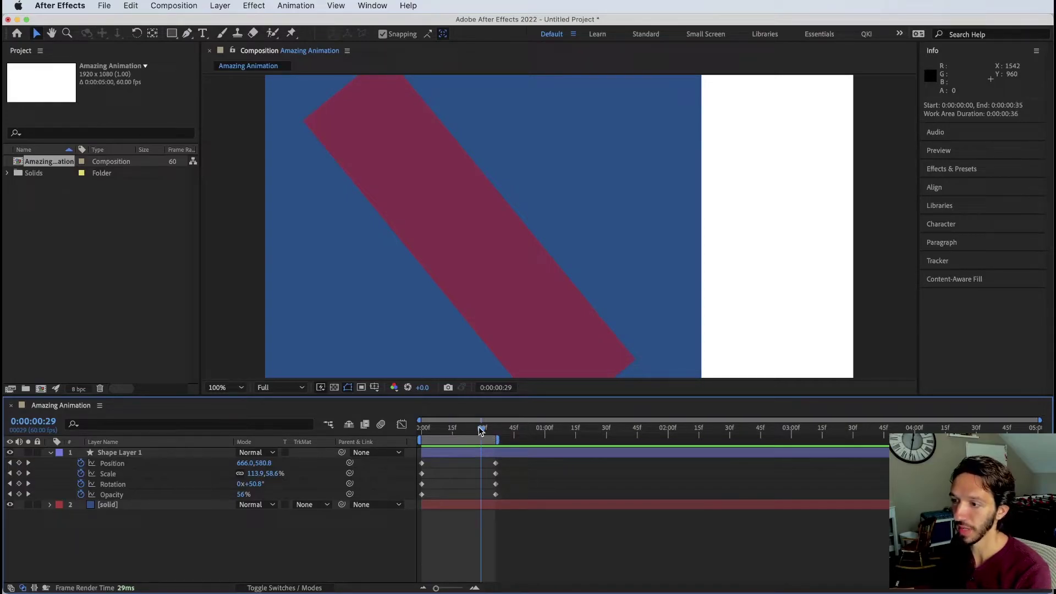
{"action": "key", "text": "Home"}
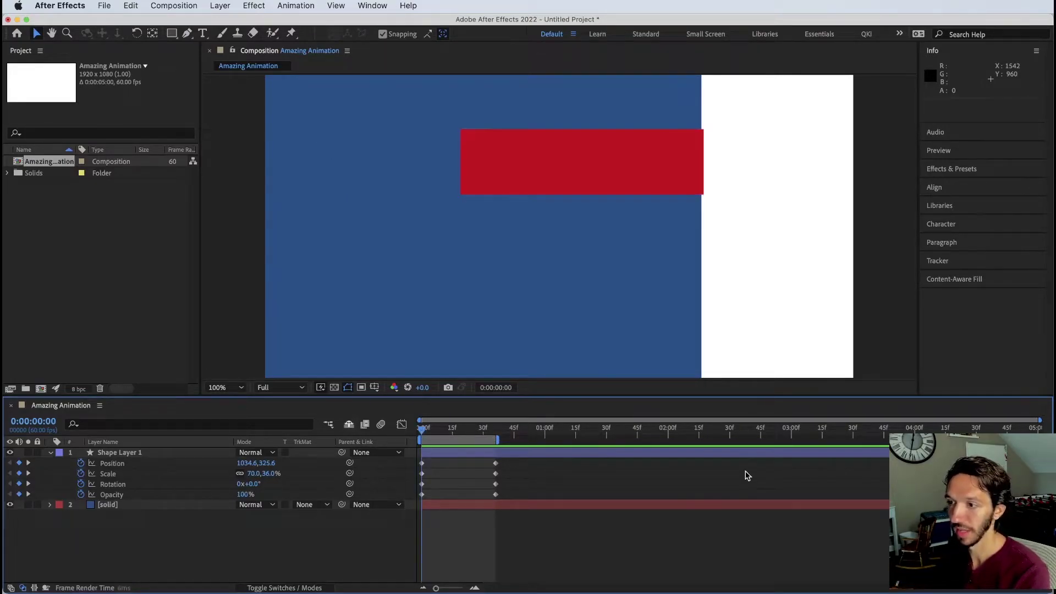
{"action": "key", "text": "space"}
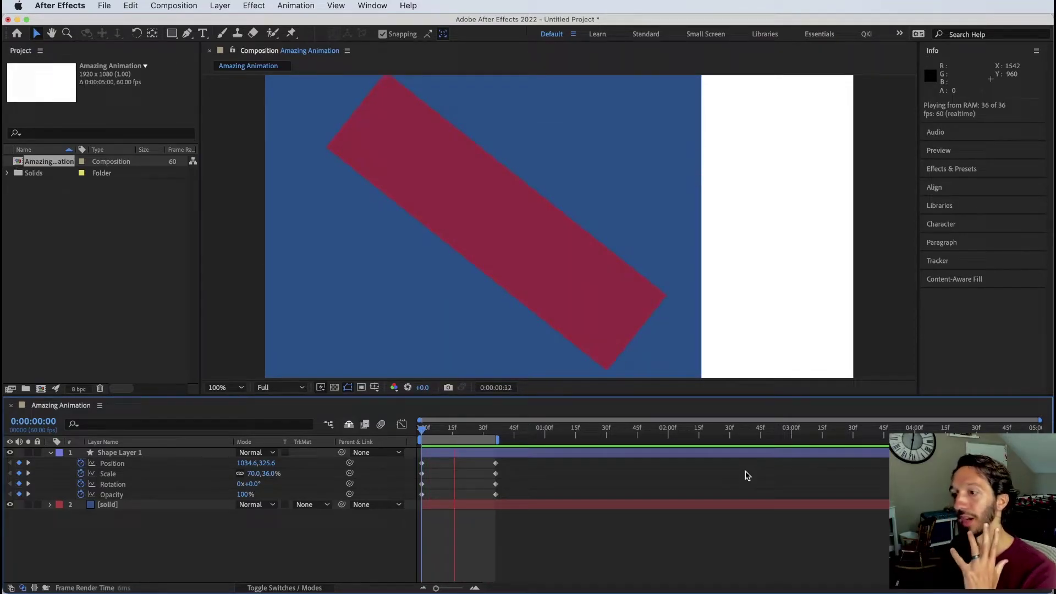
- Set the work area's end to frame 36 and its start to frame 5, and play back the animation
{"action": "left_click", "coordinate": [496, 430]}
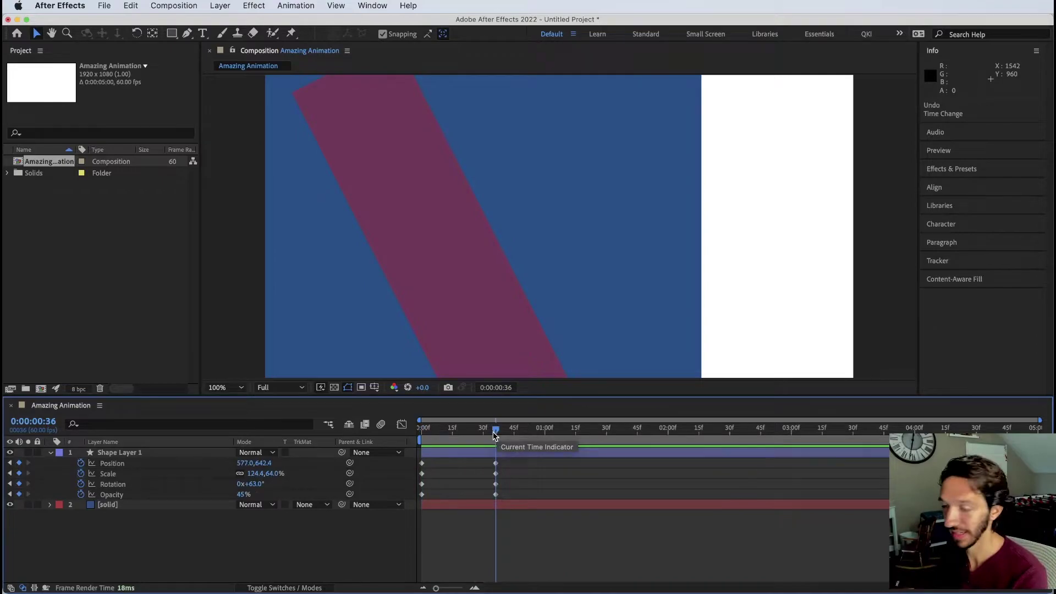
{"action": "key", "text": "n"}
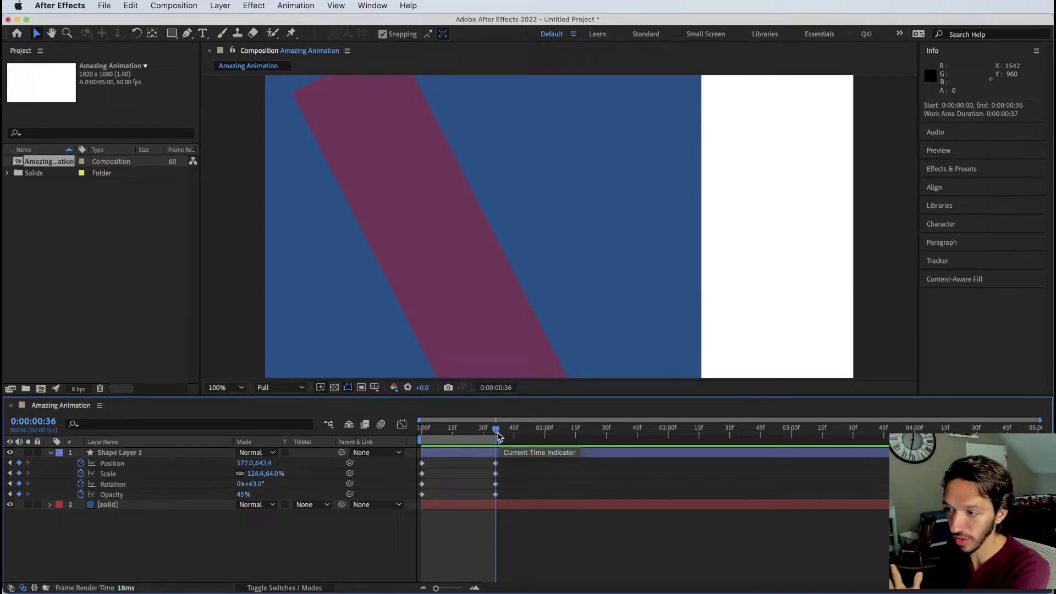
{"action": "left_click_drag", "start_coordinate": [494, 430], "coordinate": [433, 431]}
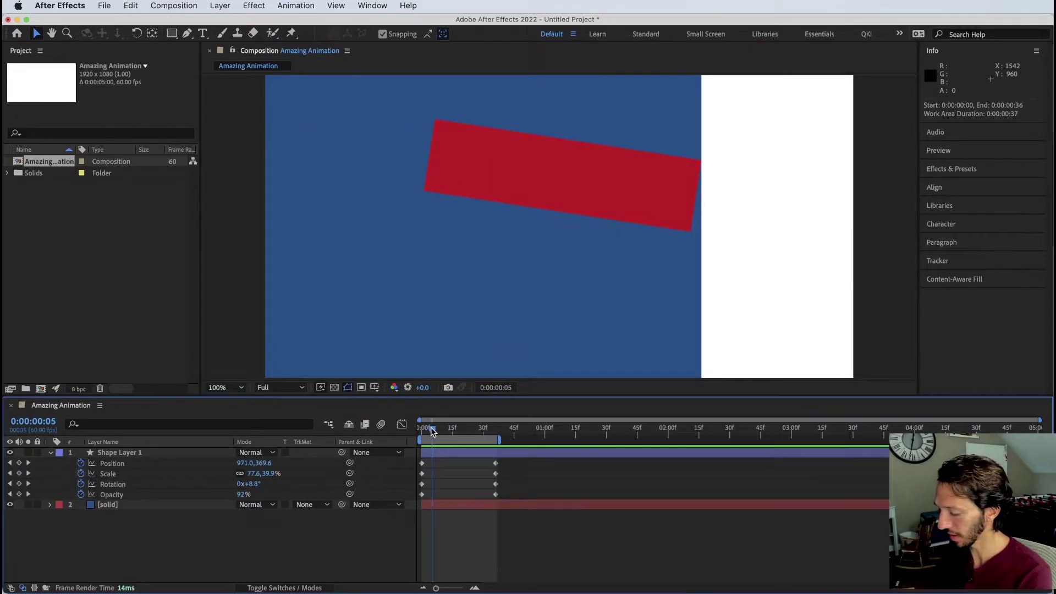
{"action": "key", "text": "b"}
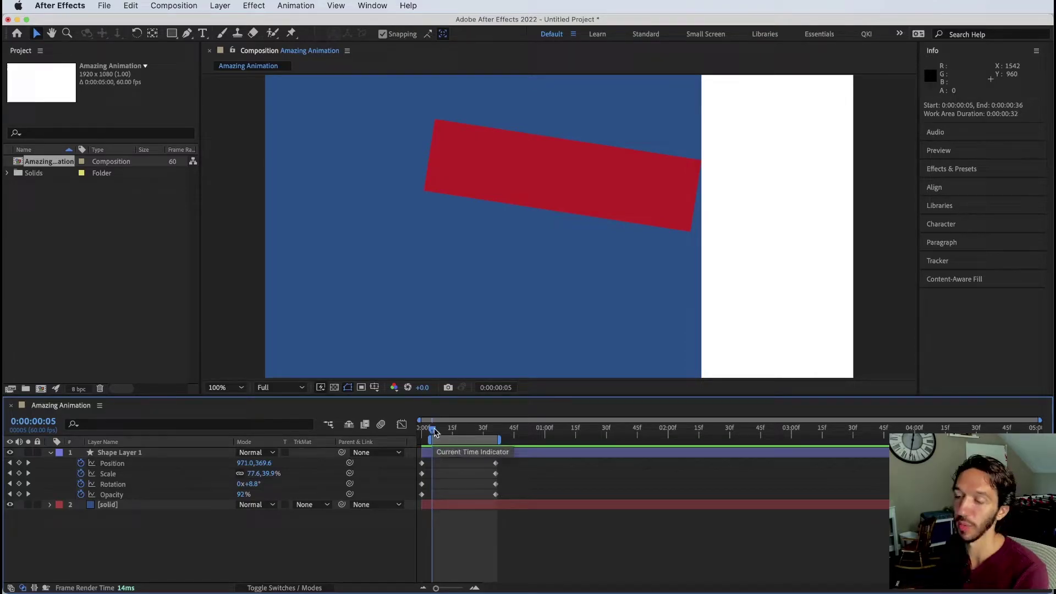
{"action": "left_click_drag", "start_coordinate": [434, 432], "coordinate": [460, 433]}
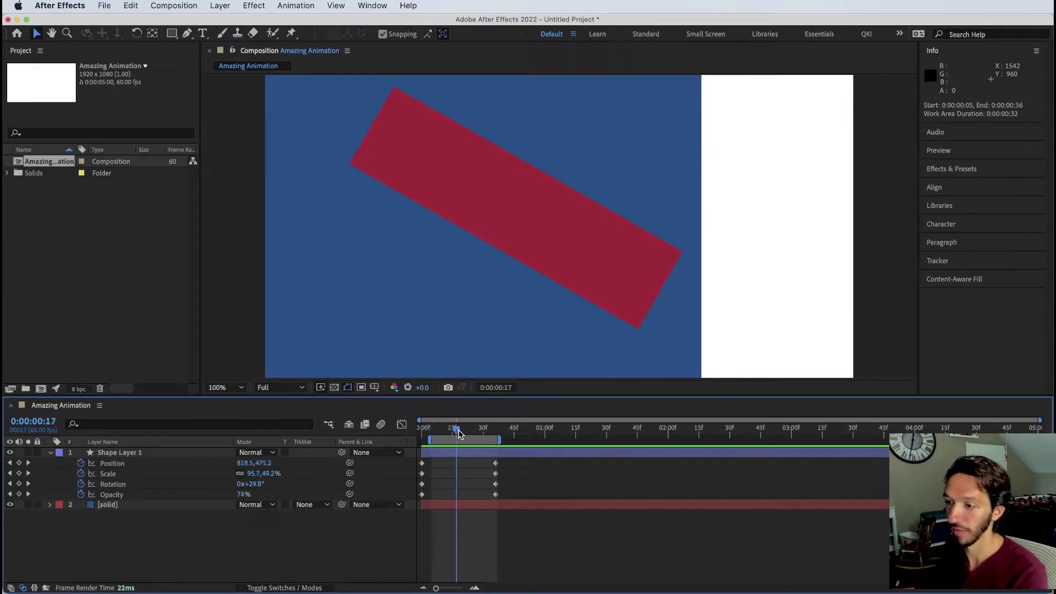
{"action": "key", "text": "space"}
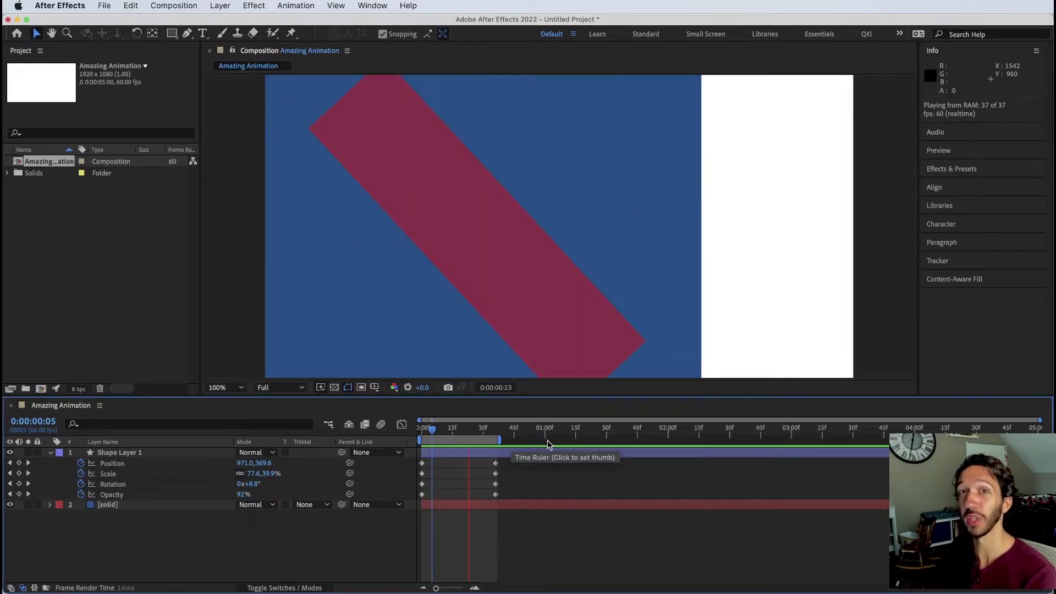
- Apply Easy Ease to all keyframes of Shape Layer 1 and play back the animation from the first frame
{"action": "left_click_drag", "start_coordinate": [512, 459], "coordinate": [416, 503]}
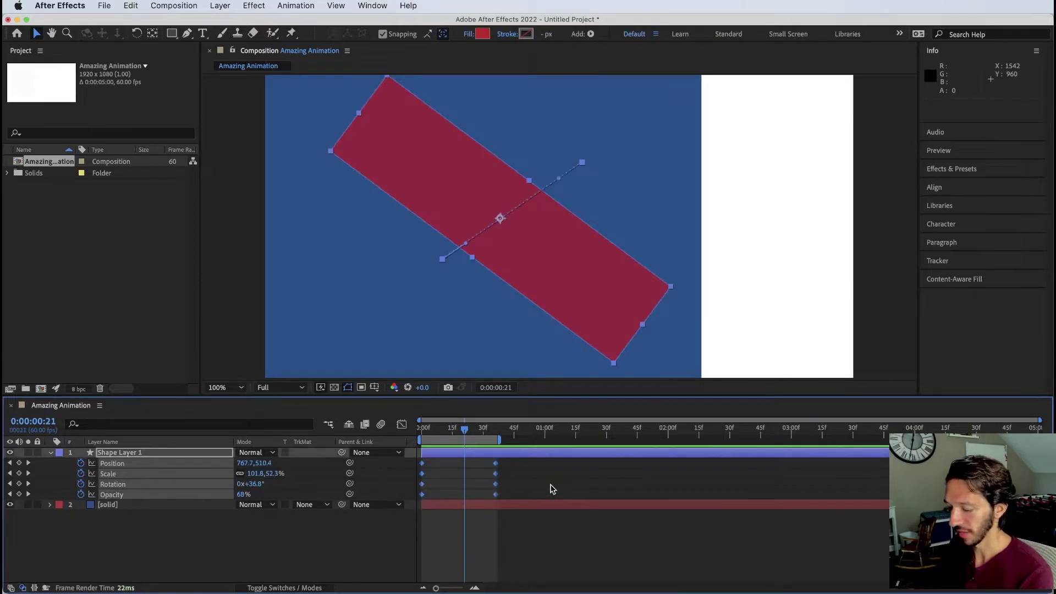
{"action": "key", "text": "F9"}
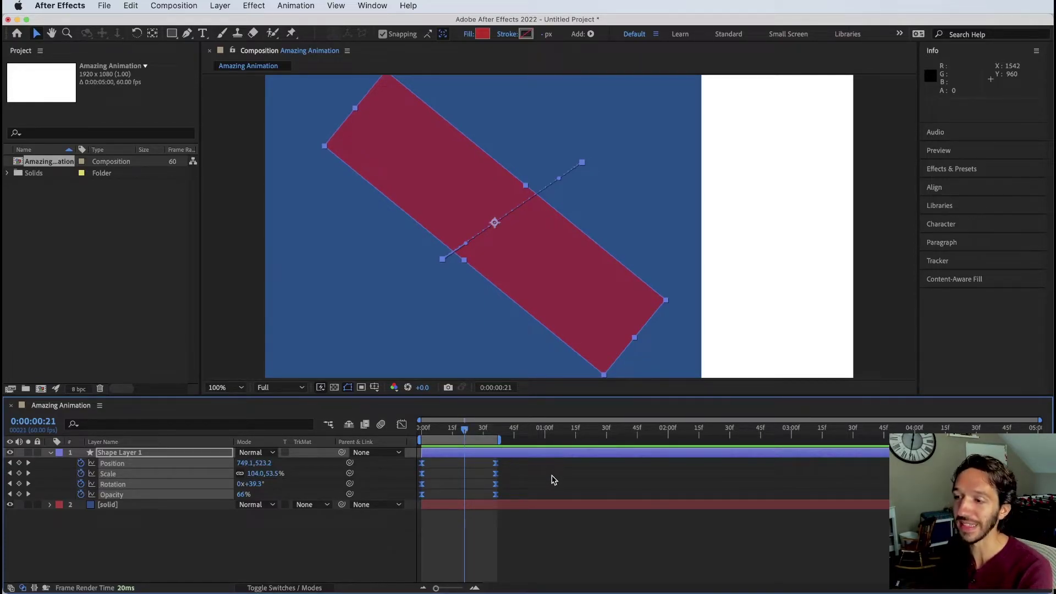
{"action": "left_click", "coordinate": [533, 464]}
{"action": "left_click_drag", "start_coordinate": [466, 429], "coordinate": [401, 430]}
{"action": "key", "text": "space"}
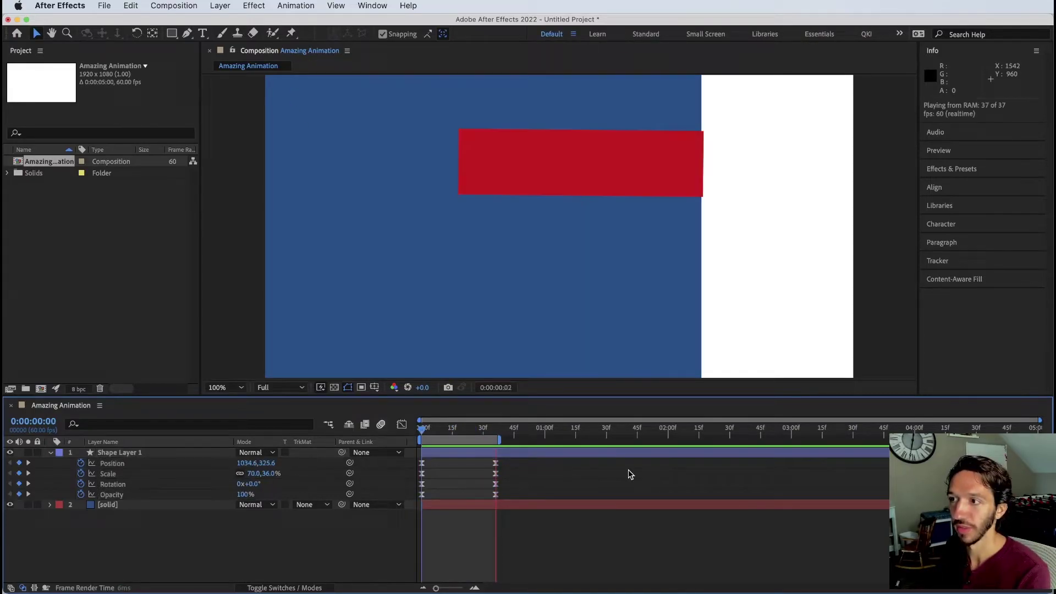
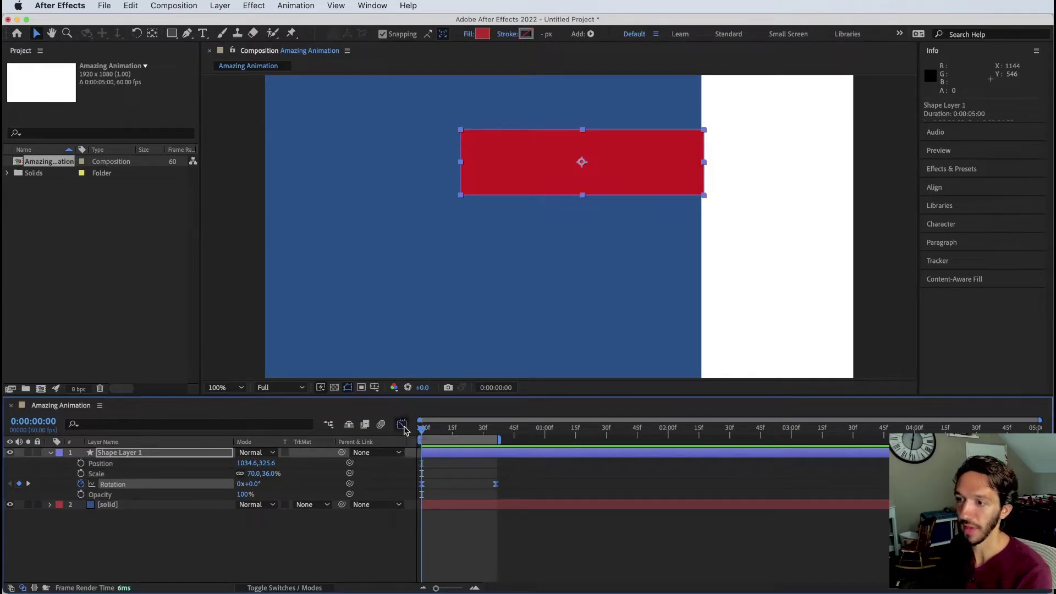
- Display the Rotation curve of Shape Layer 1 in the Graph Editor and fit its keyframes to the view
{"action": "left_click", "coordinate": [402, 425]}
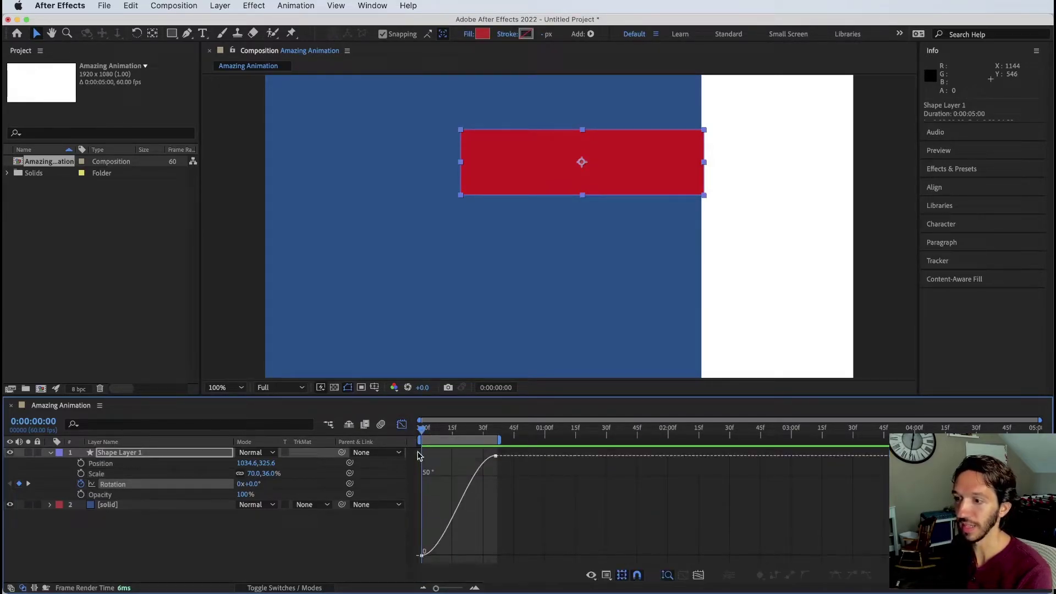
{"action": "left_click_drag", "start_coordinate": [423, 433], "coordinate": [493, 438]}
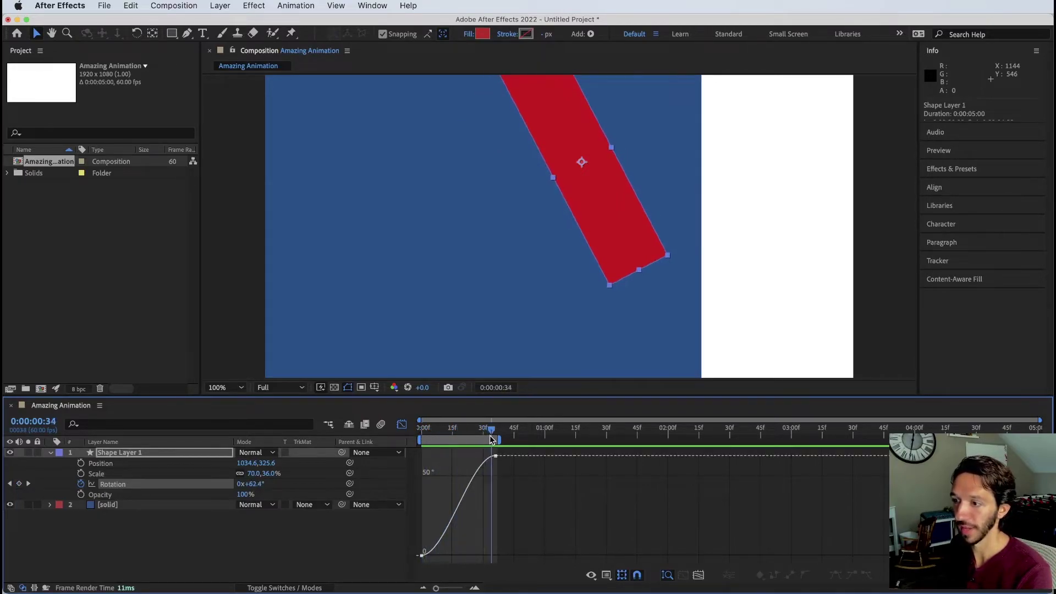
{"action": "key", "text": "super+a"}
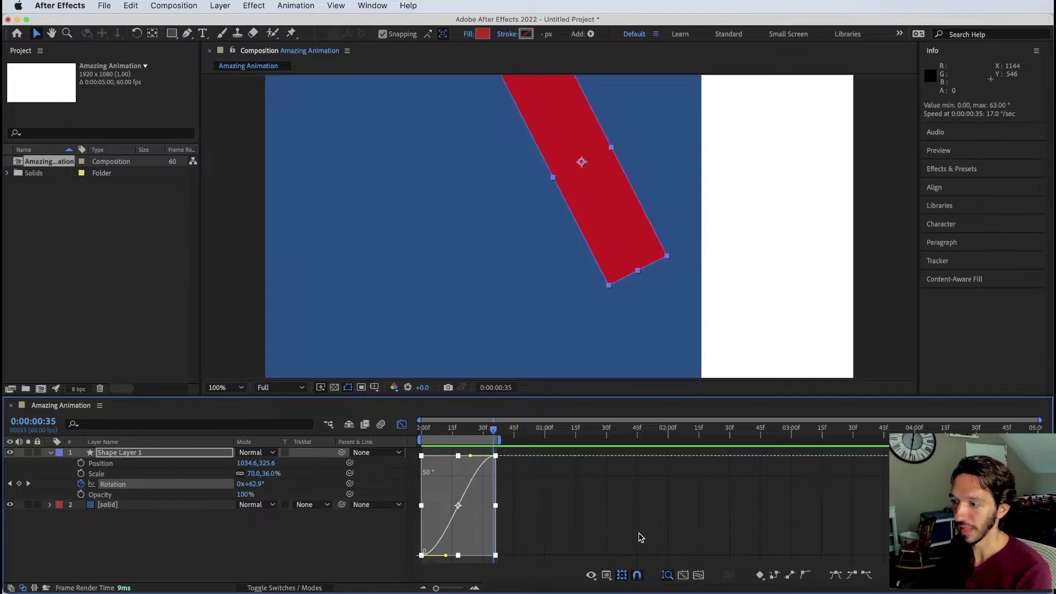
{"action": "left_click", "coordinate": [683, 576]}
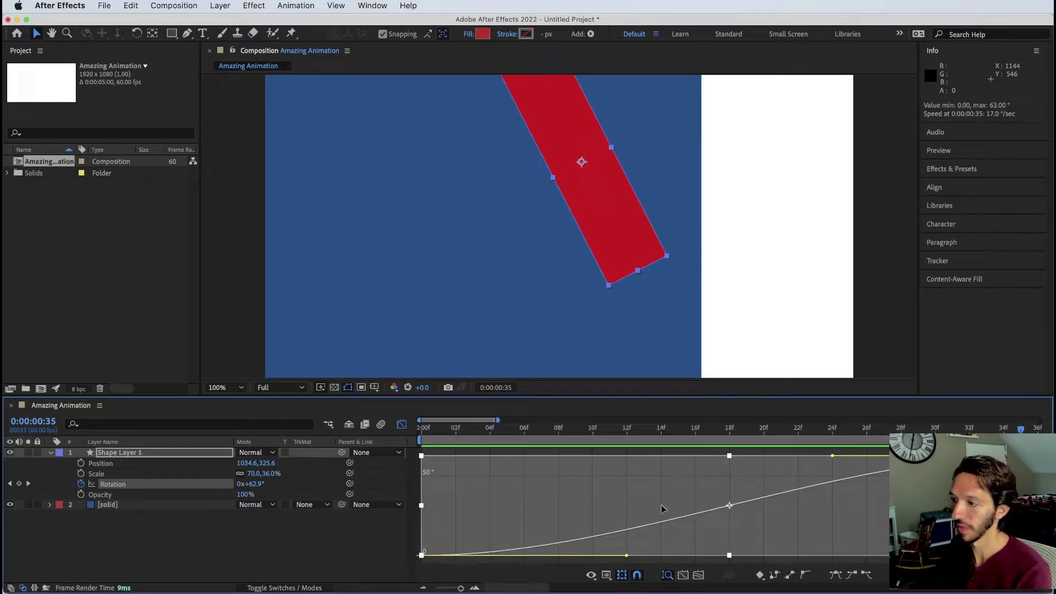
{"action": "left_click", "coordinate": [674, 452]}
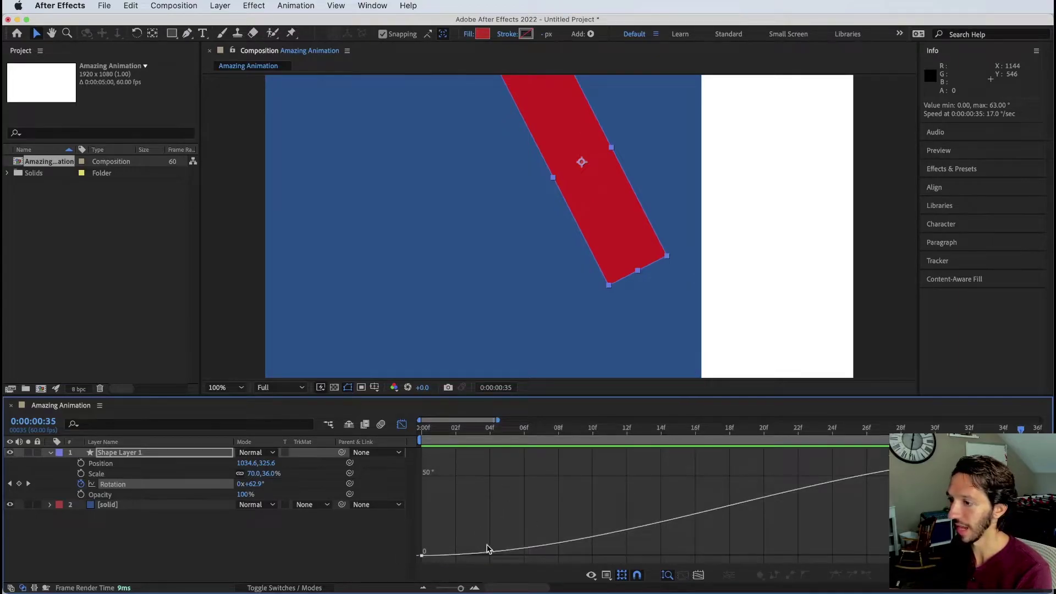
- Play back the rotation and try a steep, fast start by raising the first Rotation keyframe's ease handle
{"action": "left_click", "coordinate": [617, 495]}
{"action": "key", "text": "space"}
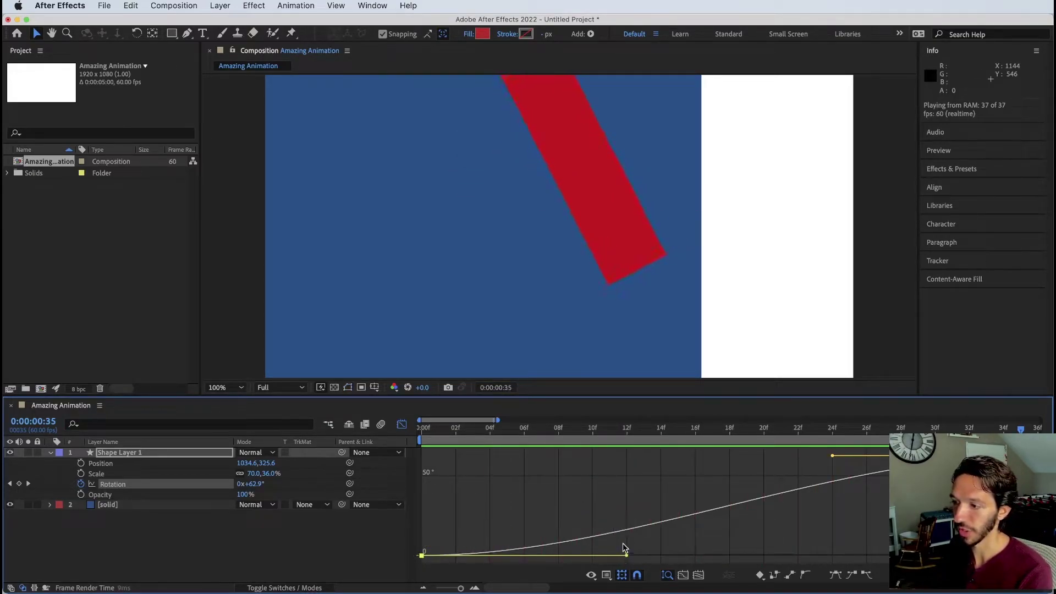
{"action": "left_click_drag", "start_coordinate": [627, 556], "coordinate": [581, 491]}
{"action": "left_click_drag", "start_coordinate": [531, 469], "coordinate": [432, 456]}
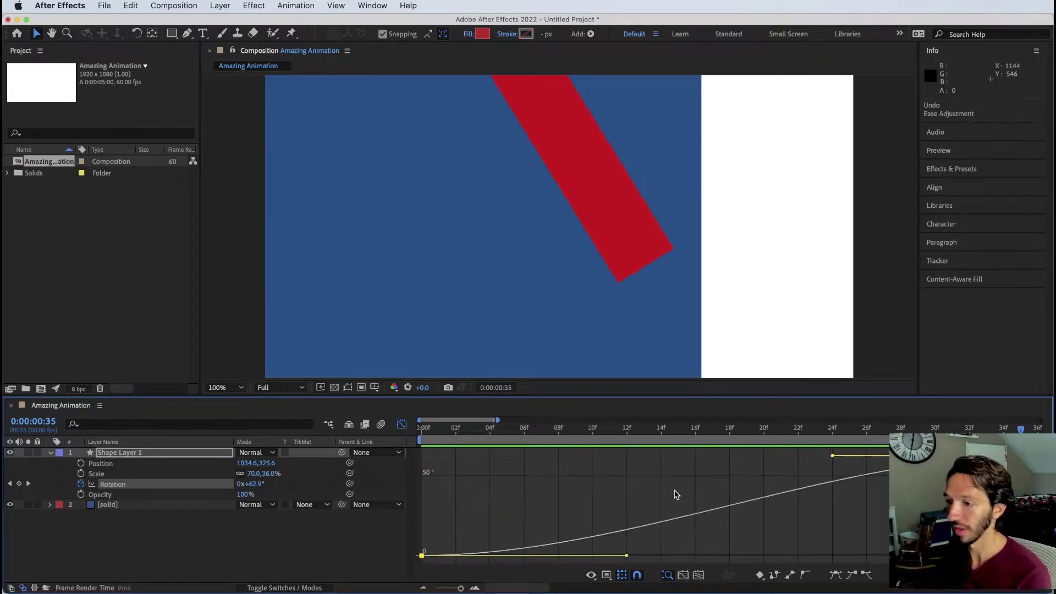
- Reshape the Rotation curve to start slowly and accelerate into the last keyframe, and play it back
{"action": "key", "text": "F9"}
{"action": "left_click_drag", "start_coordinate": [832, 458], "coordinate": [1017, 459]}
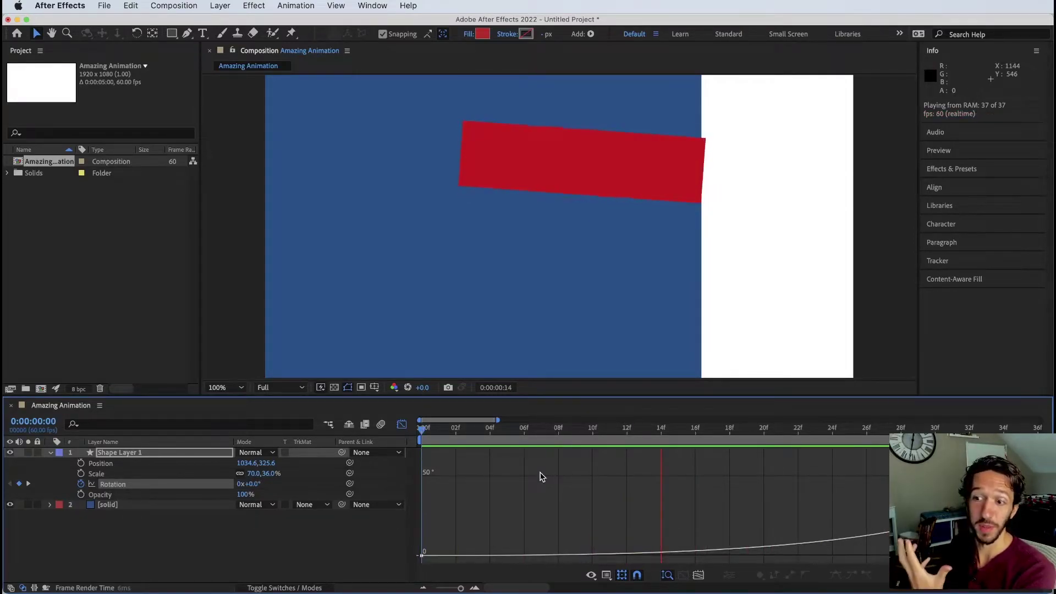
{"action": "left_click", "coordinate": [540, 476]}
{"action": "key", "text": "space"}
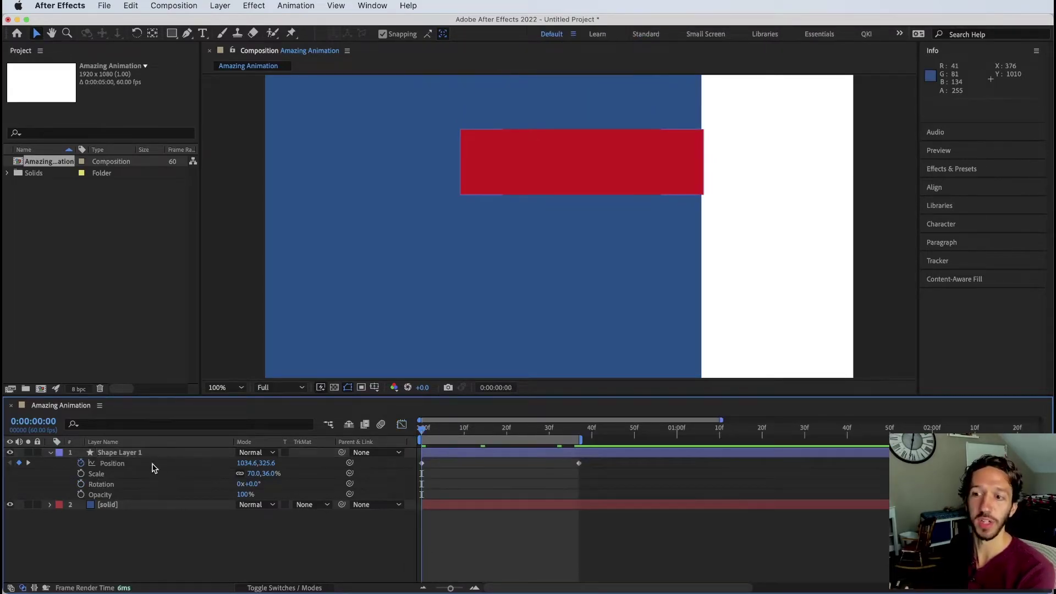
- Apply Easy Ease to both Position keyframes of Shape Layer 1 and play back the movement from the first frame
{"action": "left_click", "coordinate": [152, 466]}
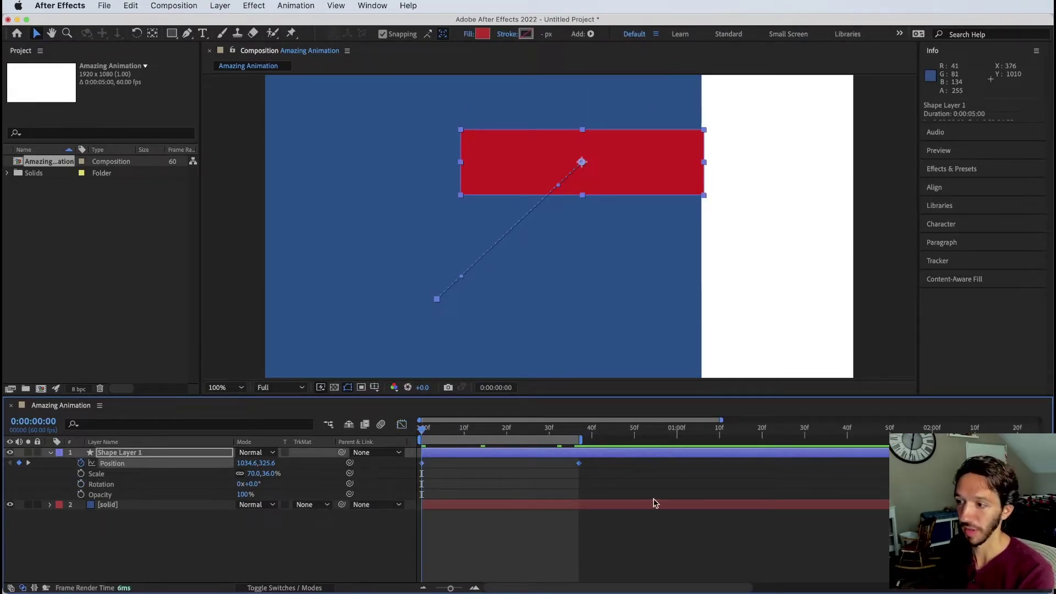
{"action": "mouse_move", "coordinate": [423, 432]}
{"action": "left_mouse_down"}
{"action": "mouse_move", "coordinate": [578, 428]}
{"action": "mouse_move", "coordinate": [412, 422]}
{"action": "left_mouse_up"}
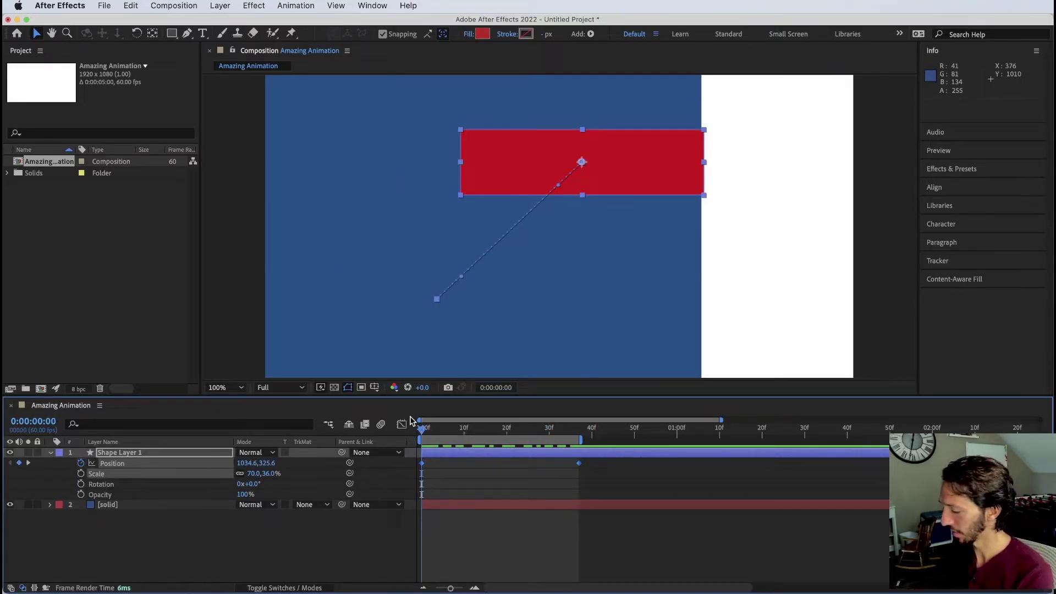
{"action": "key", "text": "space"}
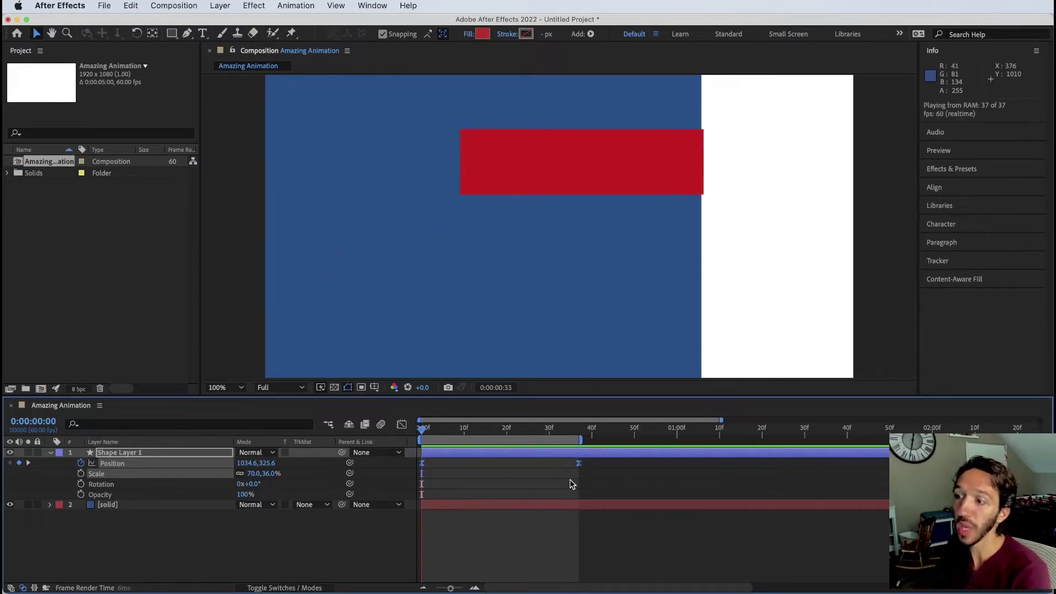
{"action": "key", "text": "space"}
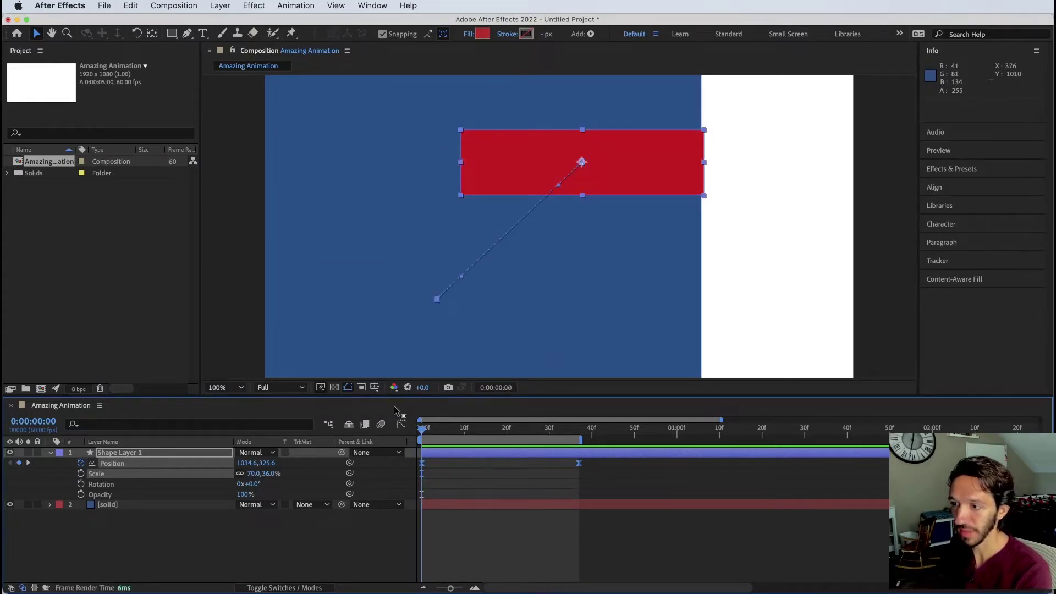
- Inspect the eased Position curves of Shape Layer 1 in the Graph Editor and deselect the layer
{"action": "left_click", "coordinate": [402, 425]}
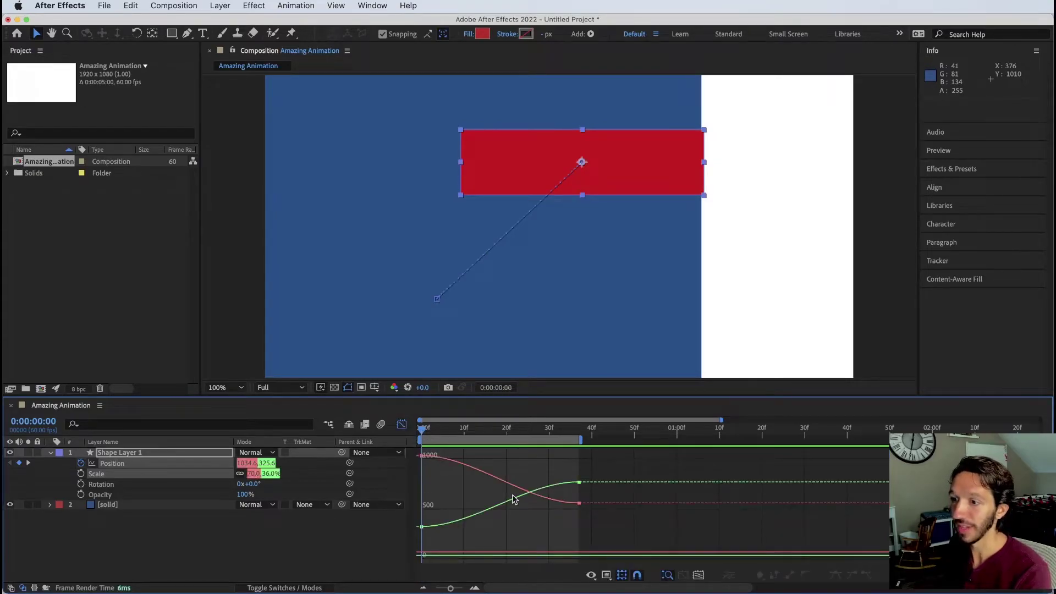
{"action": "left_click_drag", "start_coordinate": [595, 521], "coordinate": [562, 469]}
{"action": "left_click", "coordinate": [156, 503]}
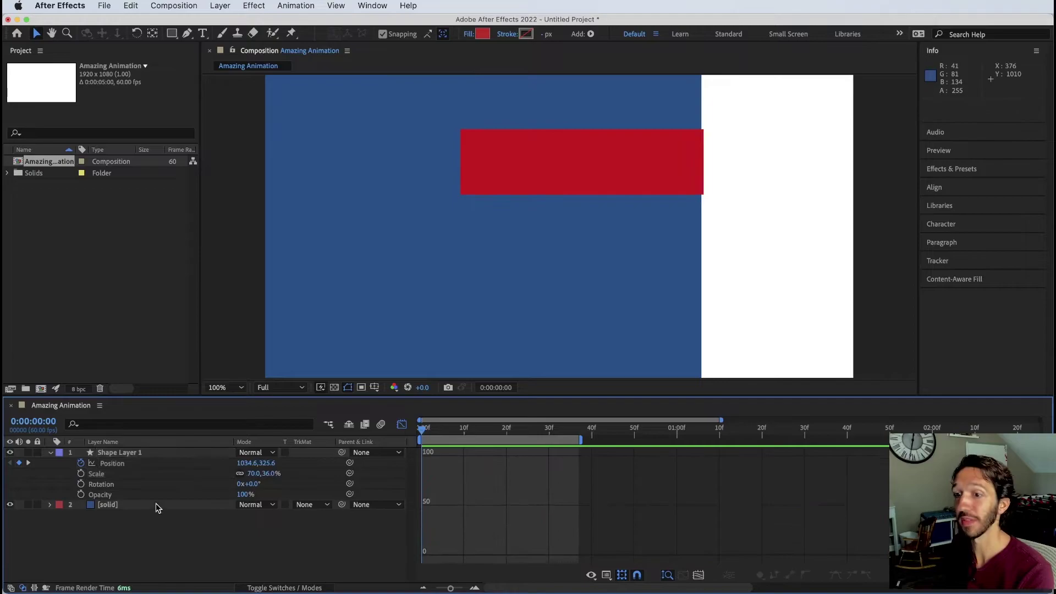
- Select both Position keyframes of Shape Layer 1 in the Graph Editor and switch from the value graph to the speed graph
{"action": "left_click", "coordinate": [160, 464]}
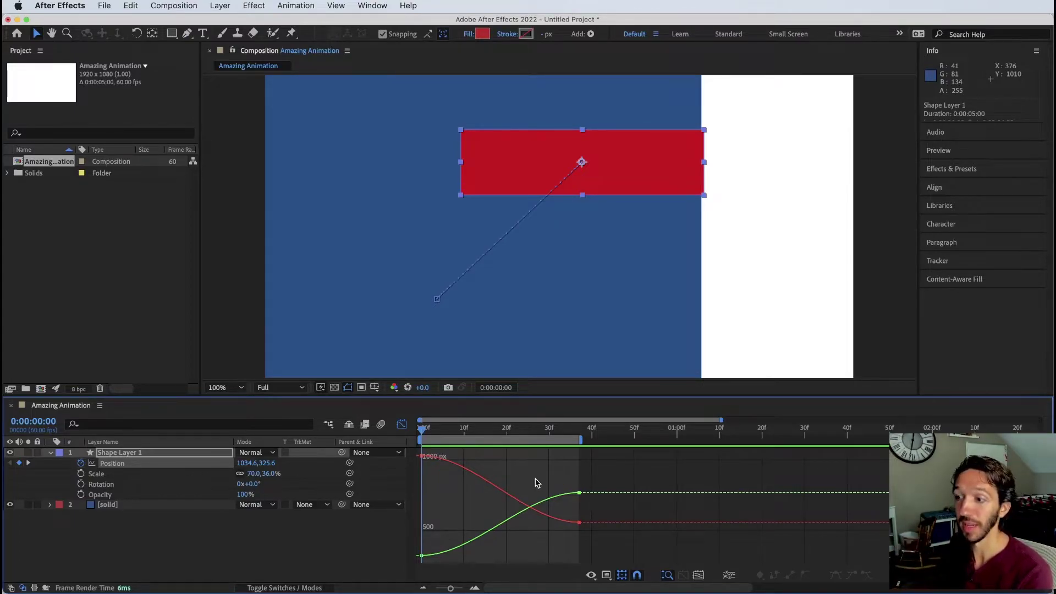
{"action": "left_click_drag", "start_coordinate": [608, 572], "coordinate": [535, 461]}
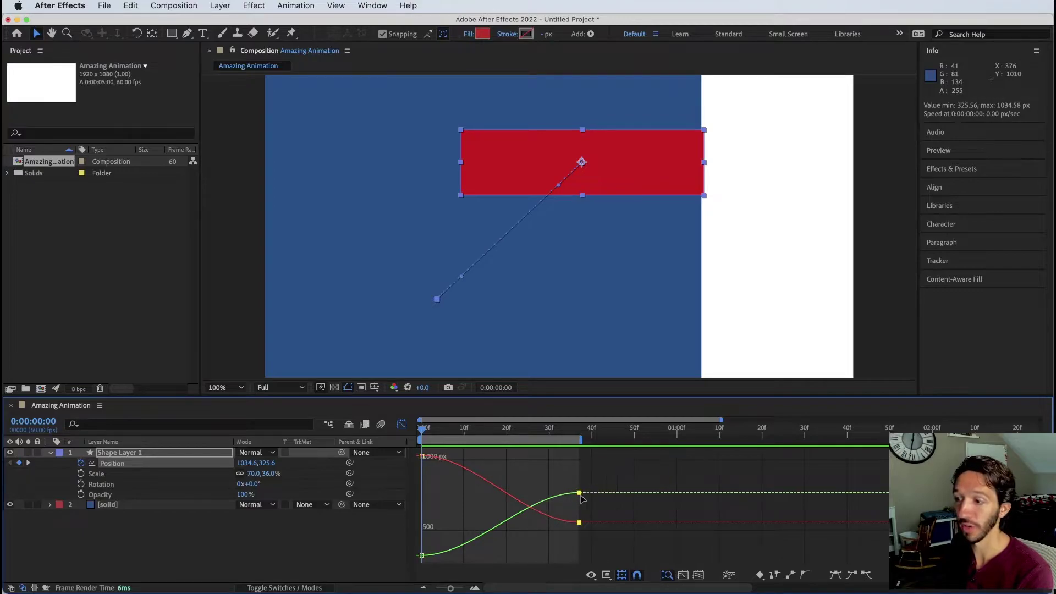
{"action": "left_click_drag", "start_coordinate": [596, 474], "coordinate": [566, 503]}
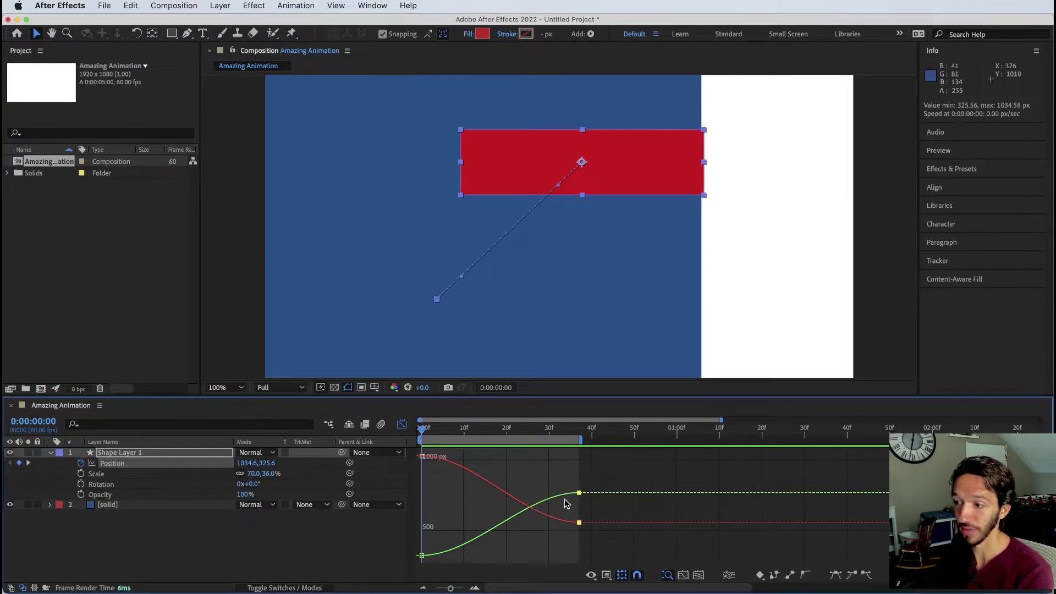
{"action": "right_click", "coordinate": [507, 479]}
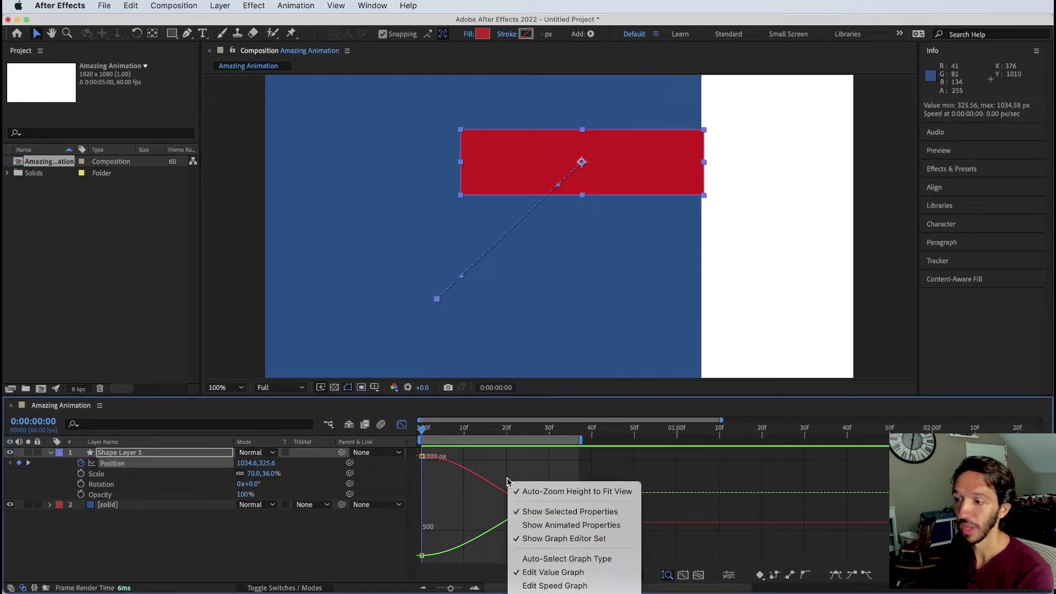
{"action": "left_click", "coordinate": [555, 586]}
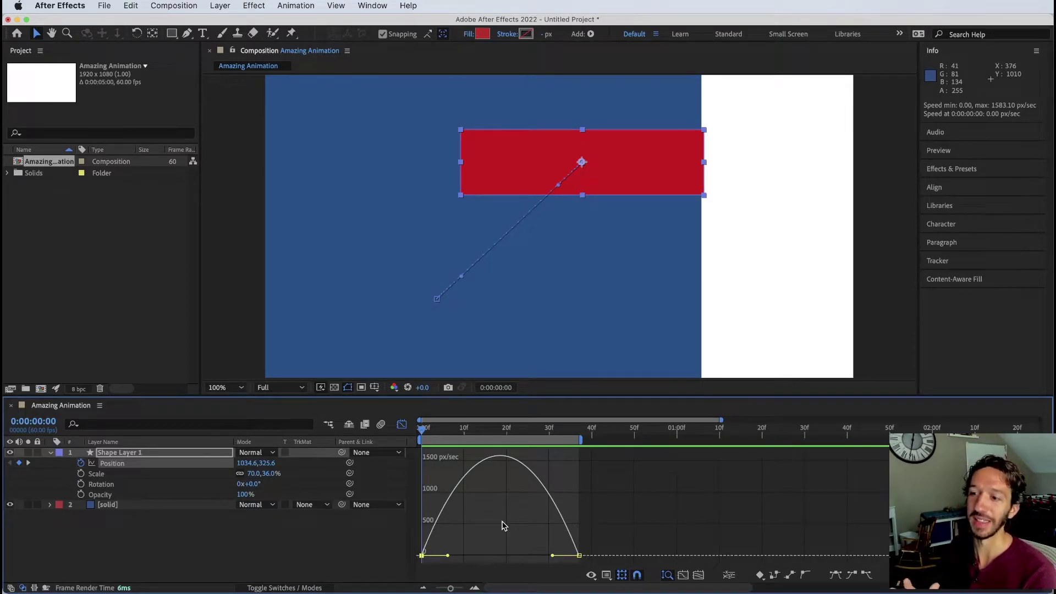
- Try a slow start with a sudden speed peak at the last Position keyframe by adjusting both influence handles, and play it back
{"action": "left_click_drag", "start_coordinate": [494, 529], "coordinate": [394, 577]}
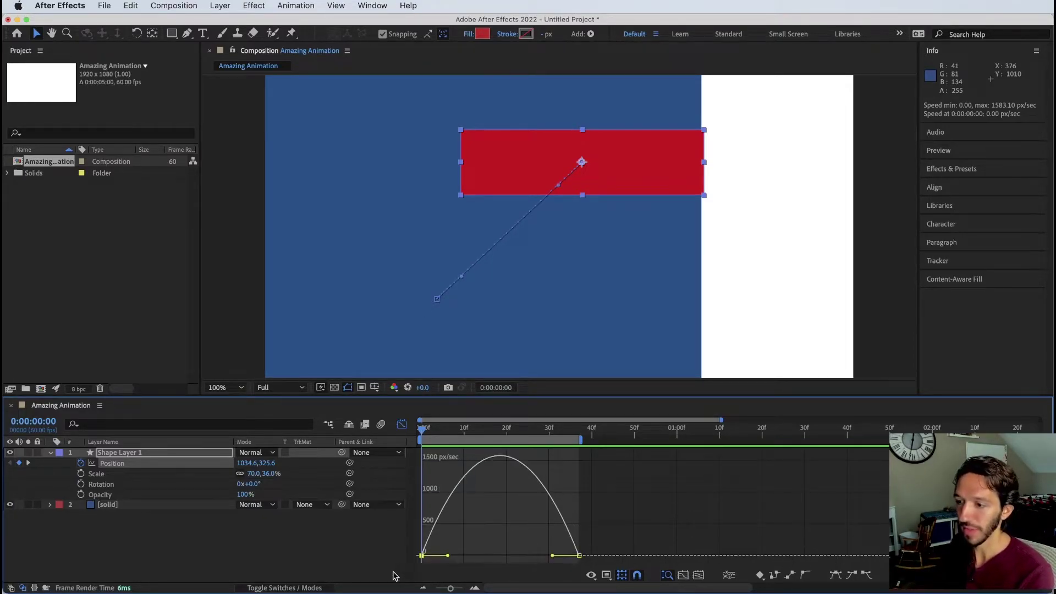
{"action": "left_click_drag", "start_coordinate": [449, 556], "coordinate": [500, 556]}
{"action": "mouse_move", "coordinate": [422, 557]}
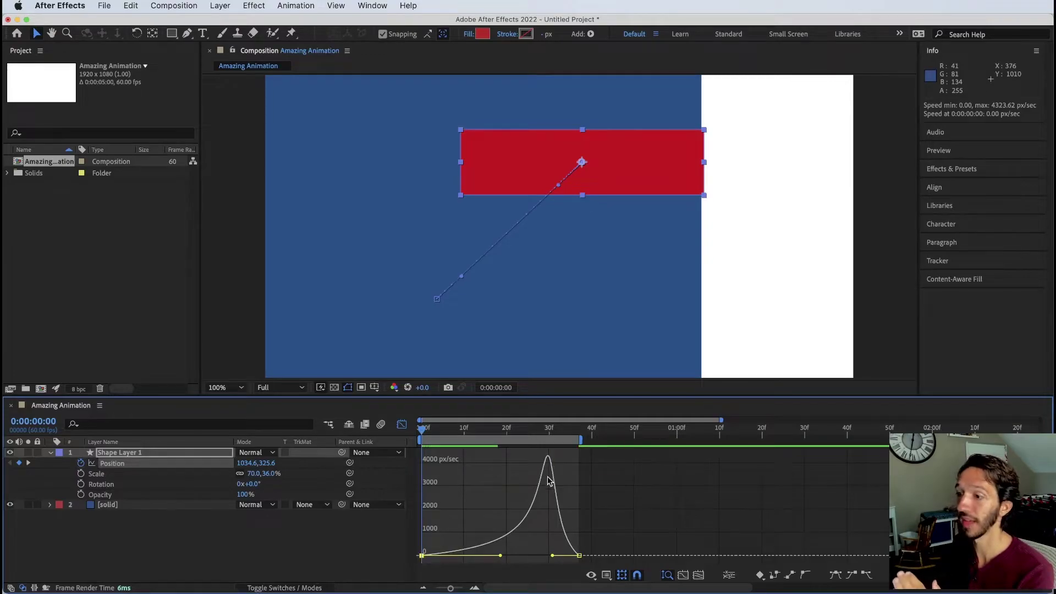
{"action": "left_click_drag", "start_coordinate": [552, 556], "coordinate": [591, 562]}
{"action": "key", "text": "space"}
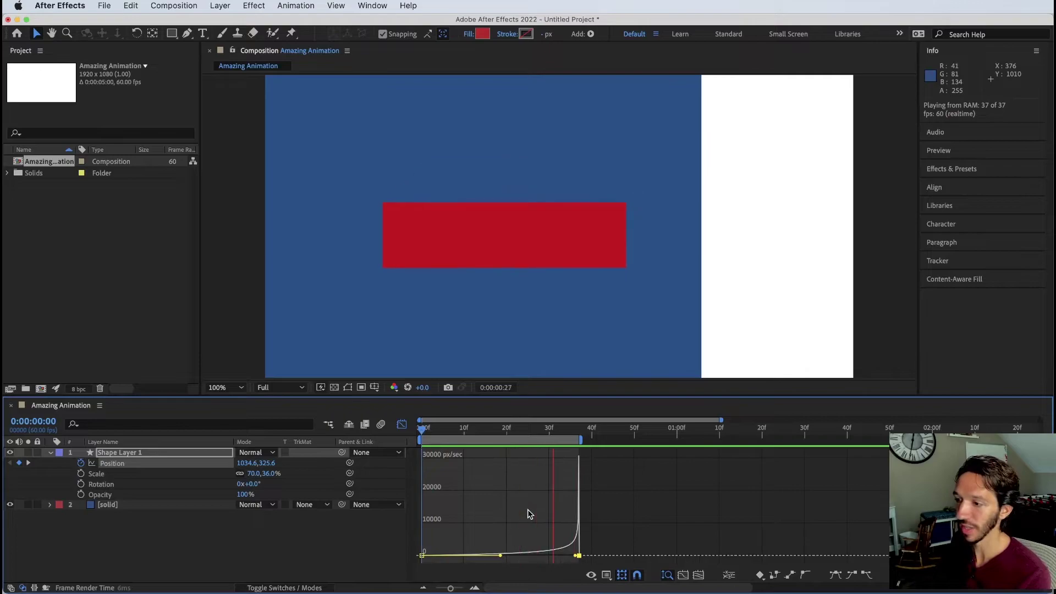
- Reapply Easy Ease to both Position keyframes and separate the Position property's dimensions into X and Y
{"action": "key", "text": "F9"}
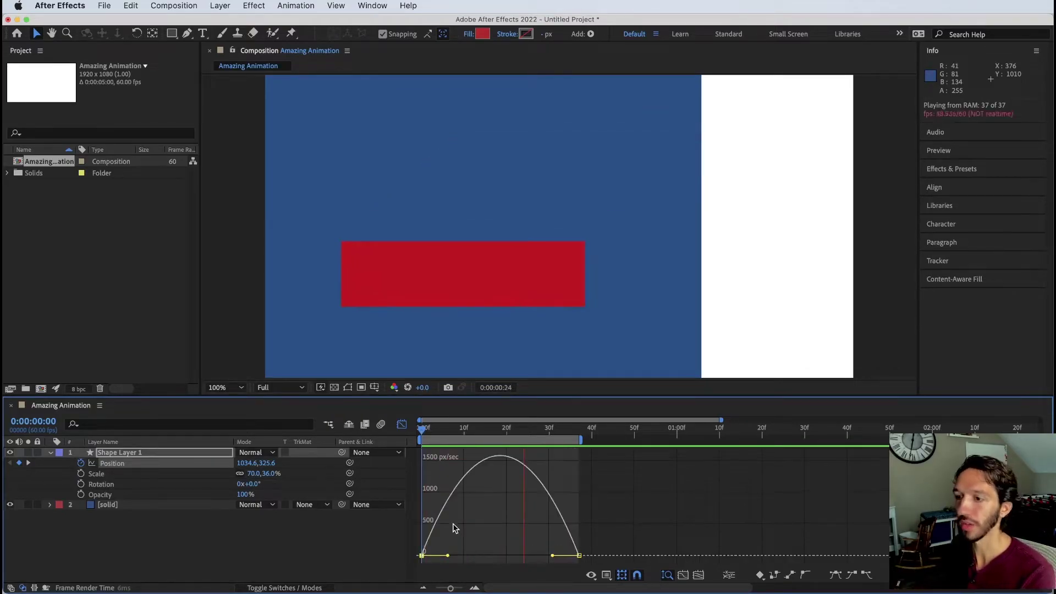
{"action": "key", "text": "space"}
{"action": "right_click", "coordinate": [124, 468]}
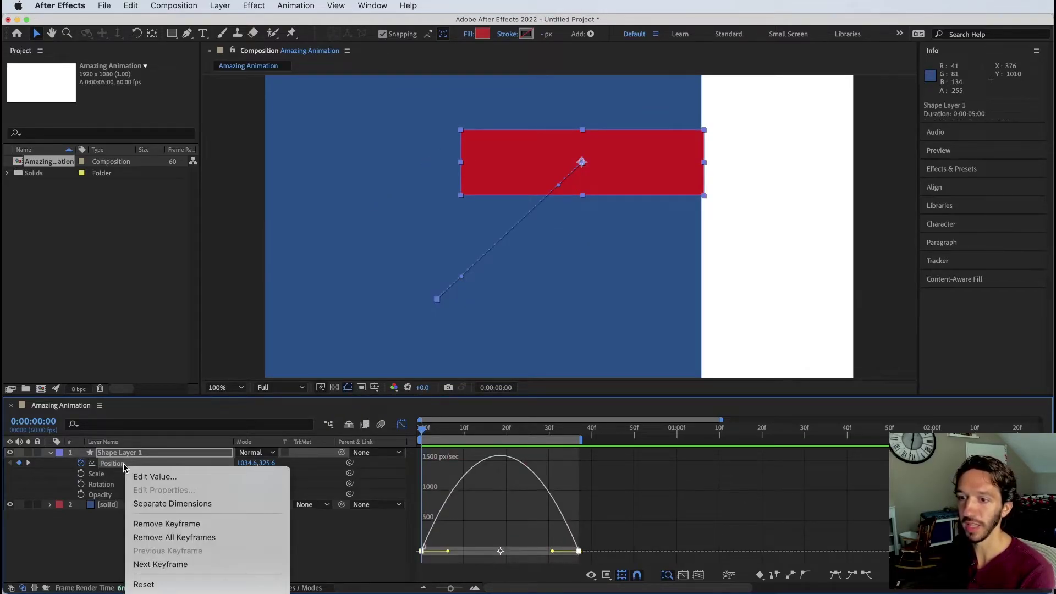
{"action": "left_click", "coordinate": [194, 505]}
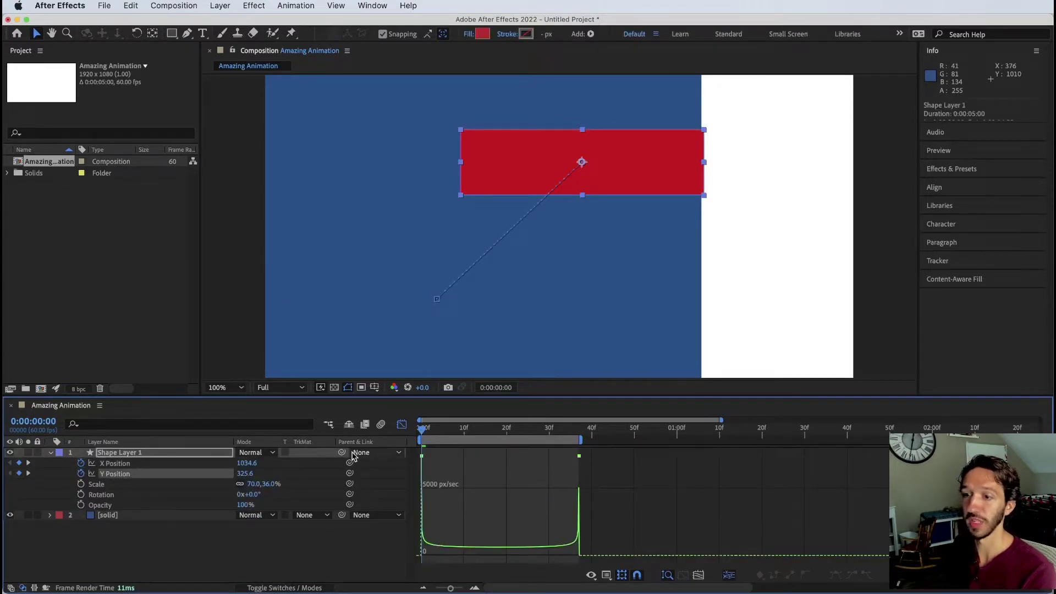
- Display the X Position curve of Shape Layer 1 as a value graph
{"action": "left_click", "coordinate": [136, 464]}
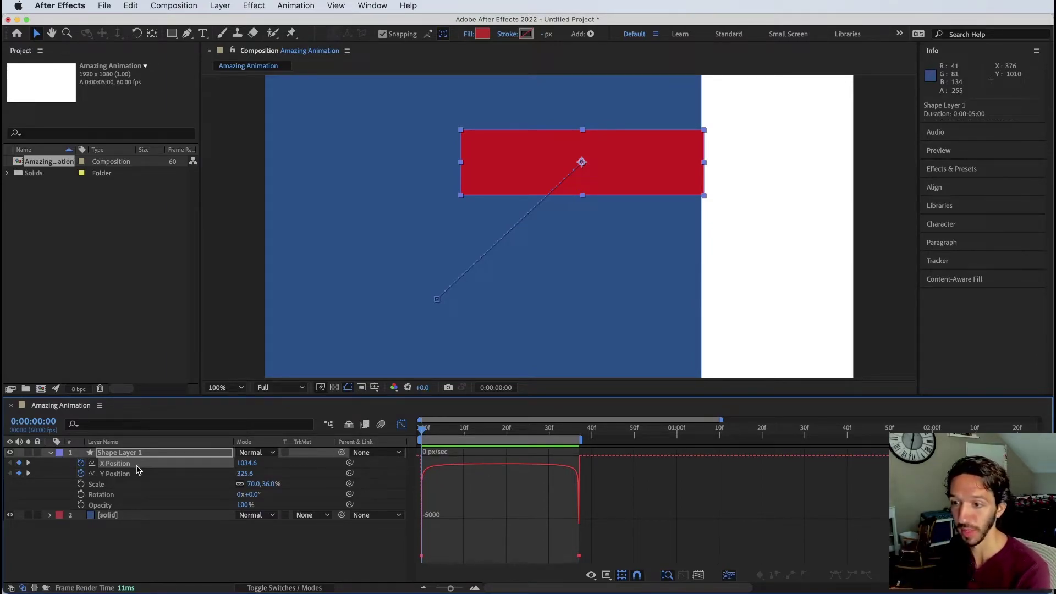
{"action": "left_click", "coordinate": [128, 464]}
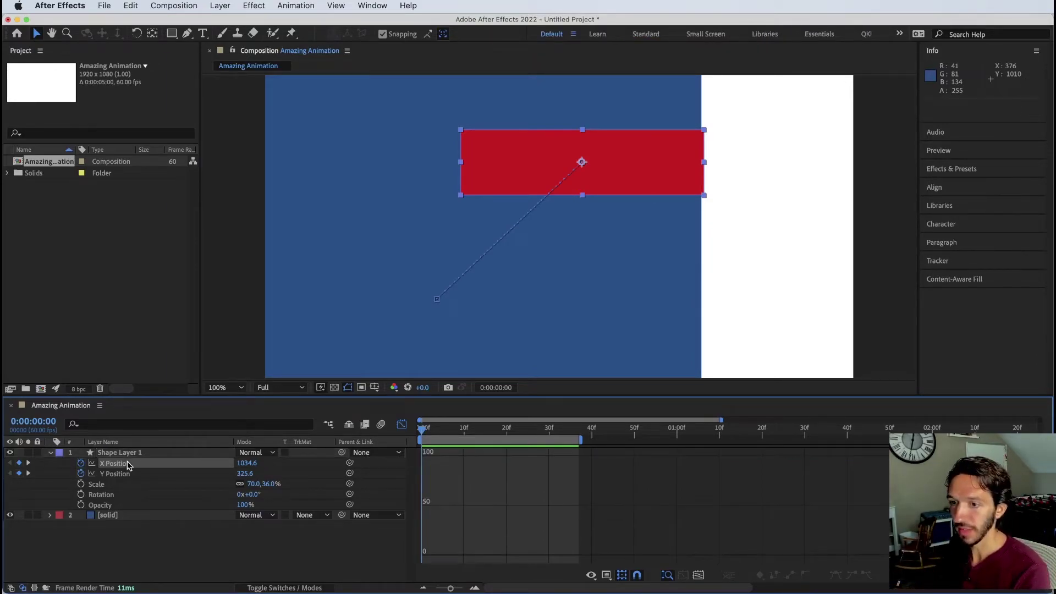
{"action": "right_click", "coordinate": [490, 510]}
{"action": "left_click", "coordinate": [550, 593]}
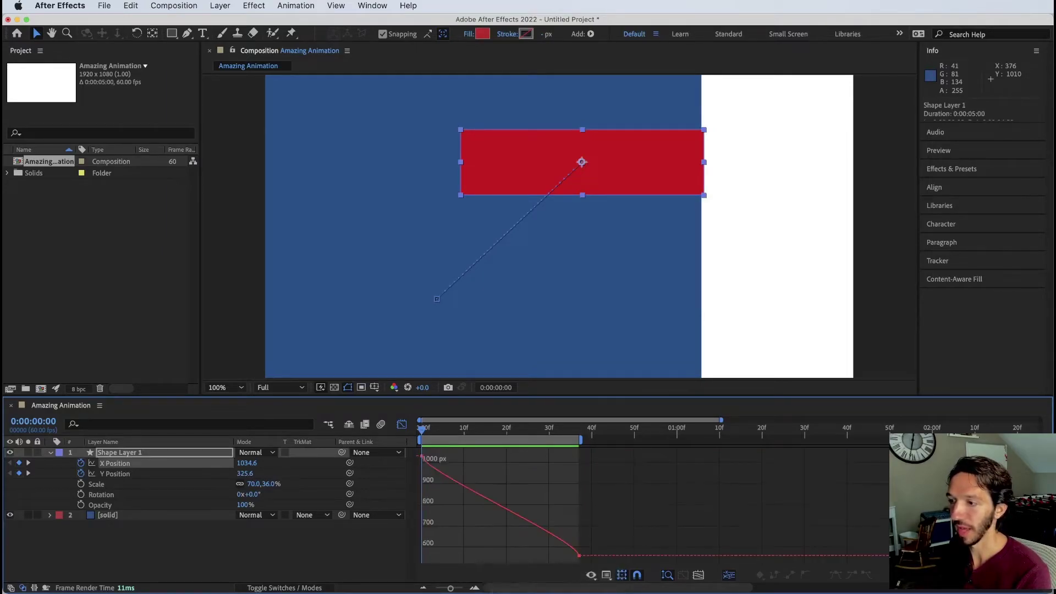
- Reshape the X Position curve with a long flat start and a steep drop into the last keyframe
{"action": "left_click", "coordinate": [494, 502]}
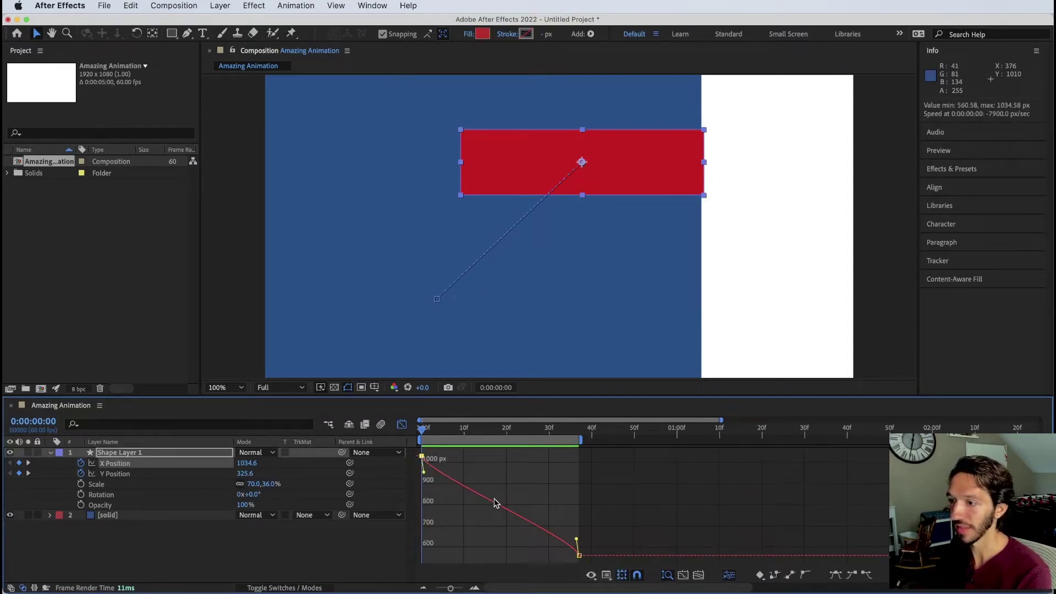
{"action": "left_click_drag", "start_coordinate": [423, 472], "coordinate": [496, 466]}
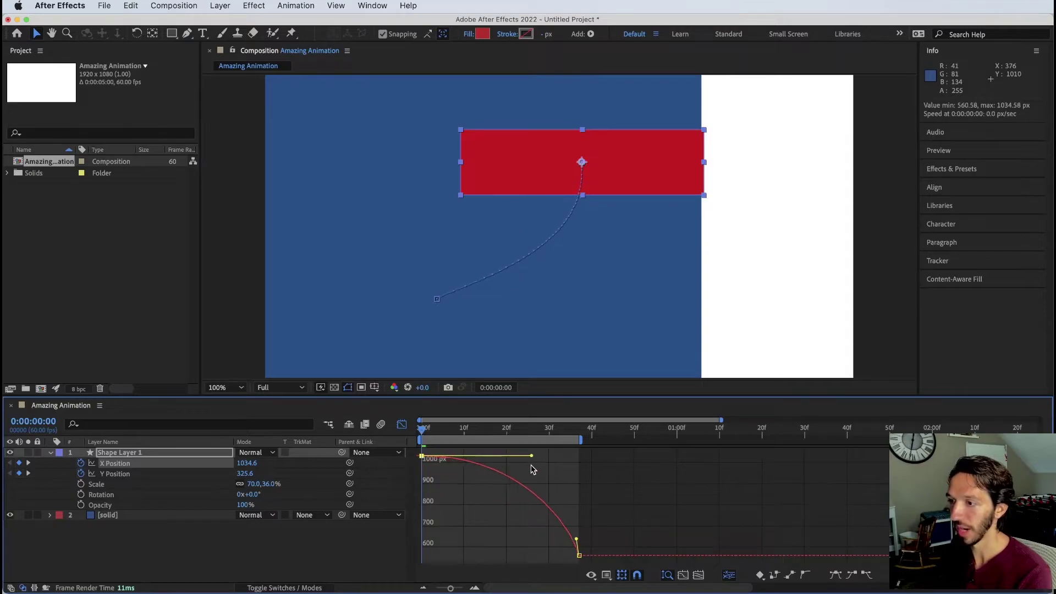
{"action": "left_click_drag", "start_coordinate": [605, 522], "coordinate": [549, 573]}
{"action": "key", "text": "F9"}
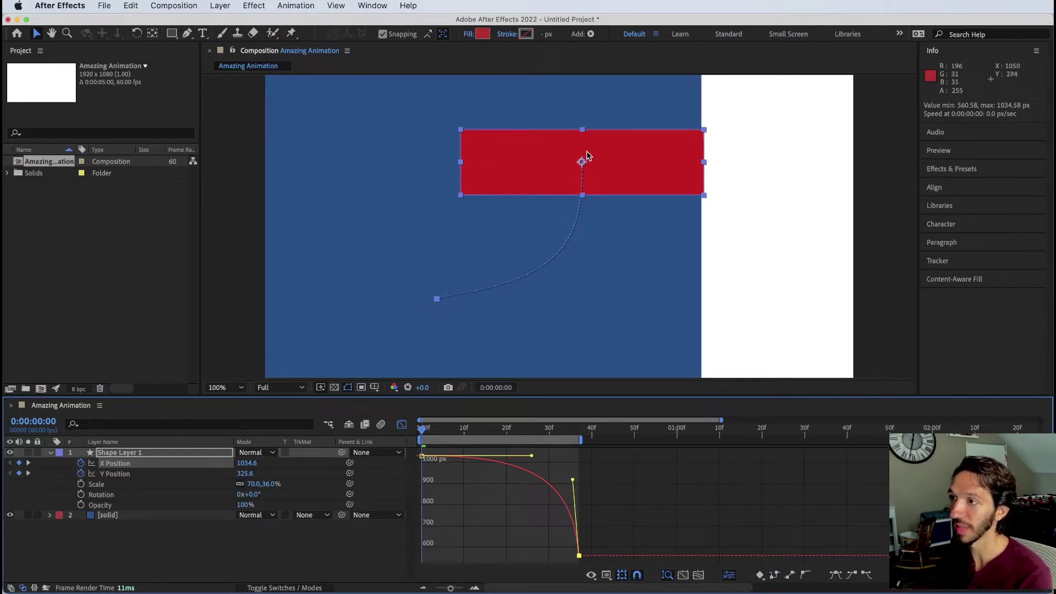
- Reshape the Y Position curve to start flat and climb steeply into the last keyframe, and play back the combined movement
{"action": "left_click", "coordinate": [114, 473]}
{"action": "key", "text": "space"}
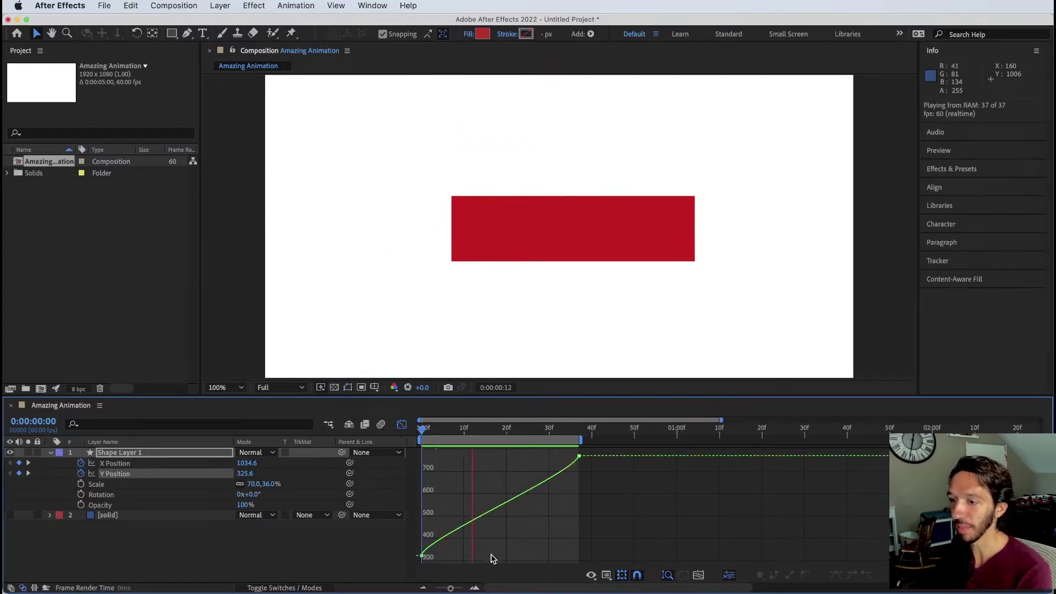
{"action": "left_click_drag", "start_coordinate": [458, 563], "coordinate": [552, 555]}
{"action": "left_click_drag", "start_coordinate": [576, 472], "coordinate": [581, 546]}
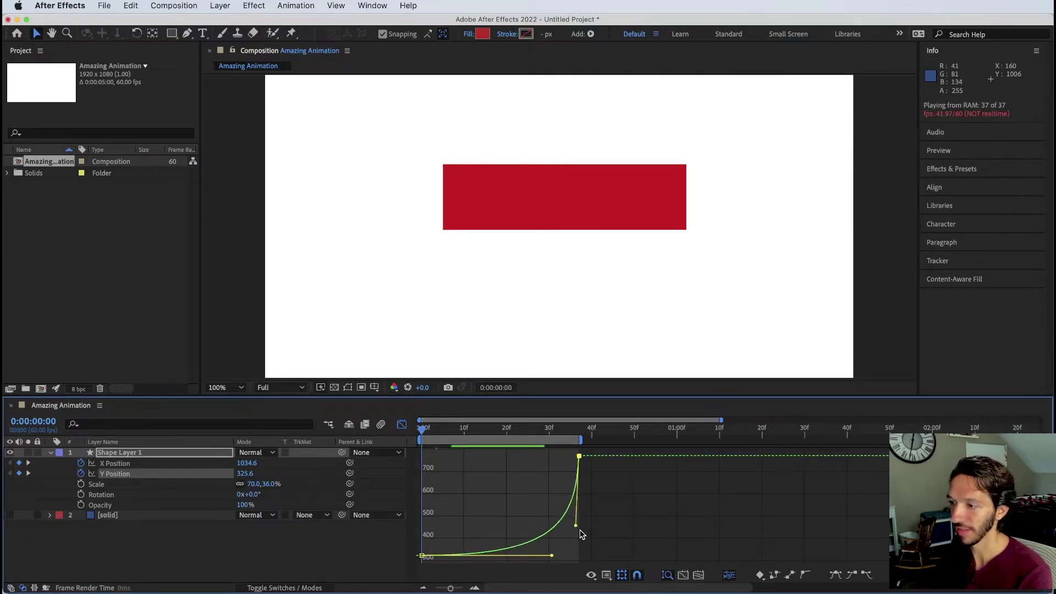
{"action": "left_click", "coordinate": [135, 454]}
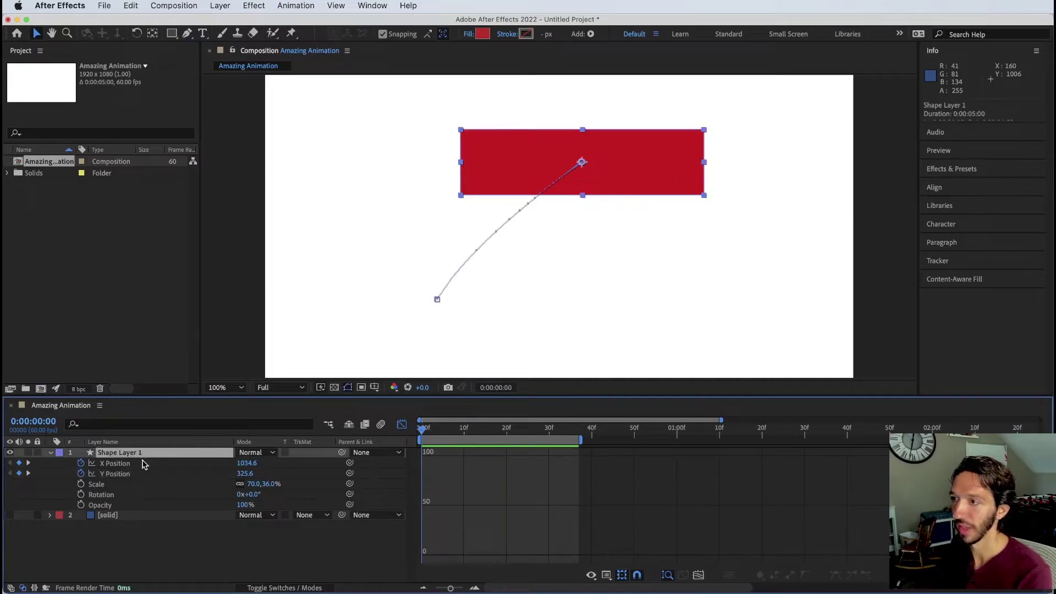
{"action": "key", "text": "space"}
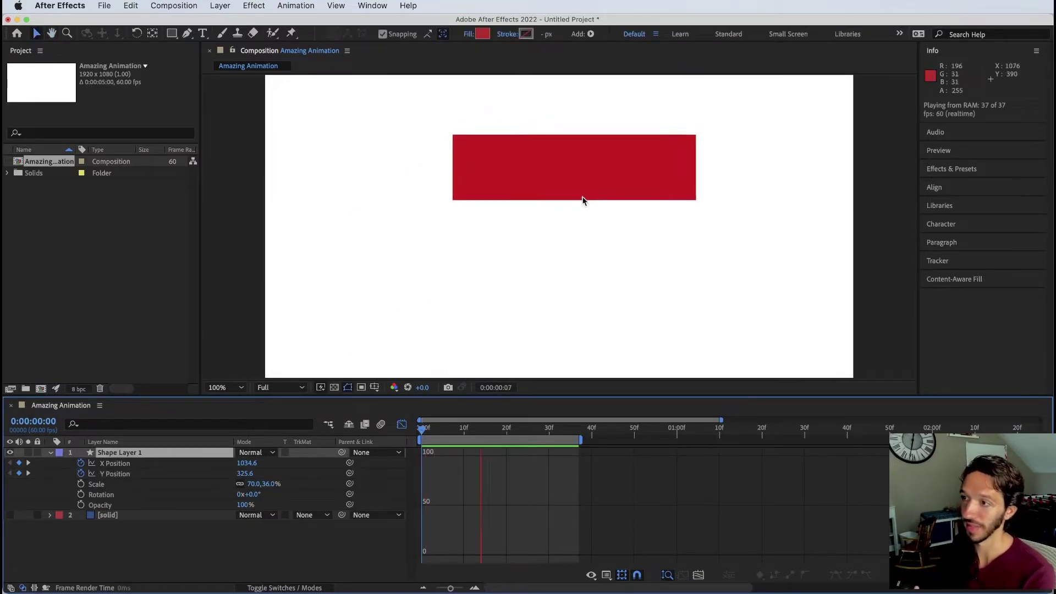
- Remove the Y Position keyframes, play back the horizontal movement, and reopen the X Position curve in the Graph Editor
{"action": "left_click", "coordinate": [115, 474]}
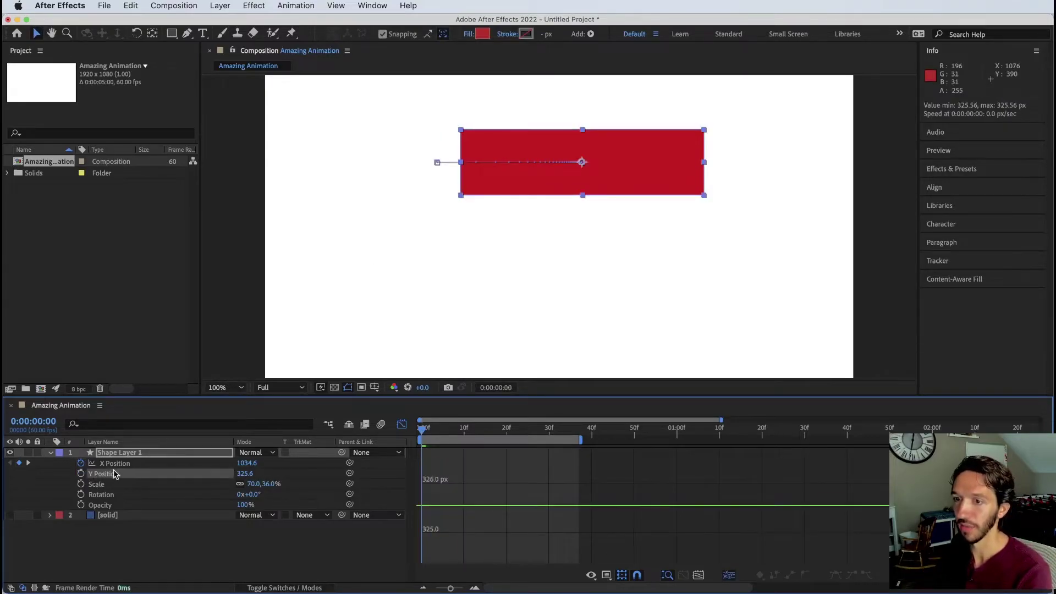
{"action": "key", "text": "space"}
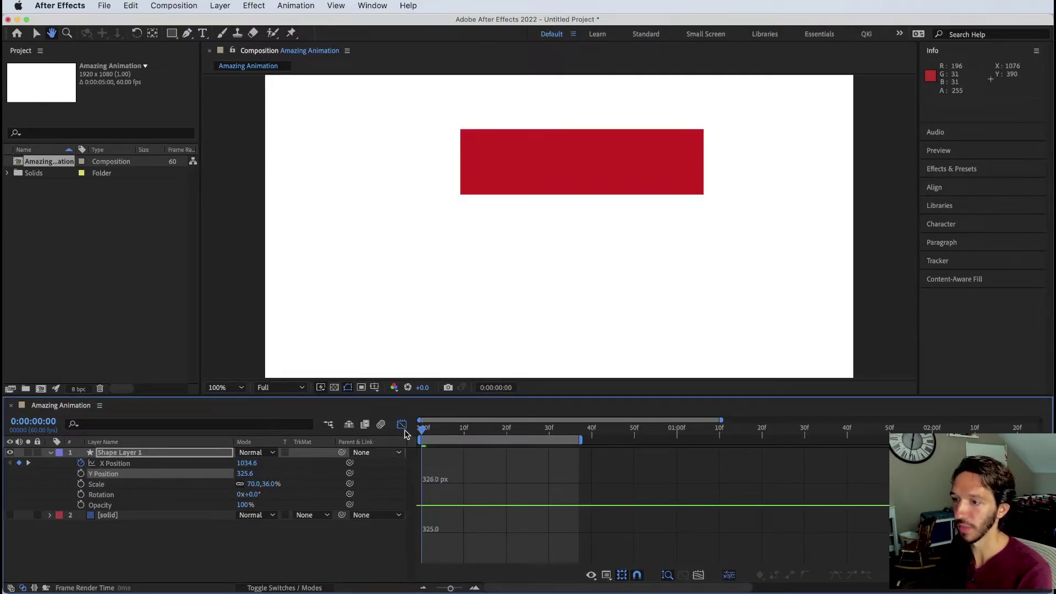
{"action": "left_click", "coordinate": [401, 424]}
{"action": "left_click", "coordinate": [118, 463]}
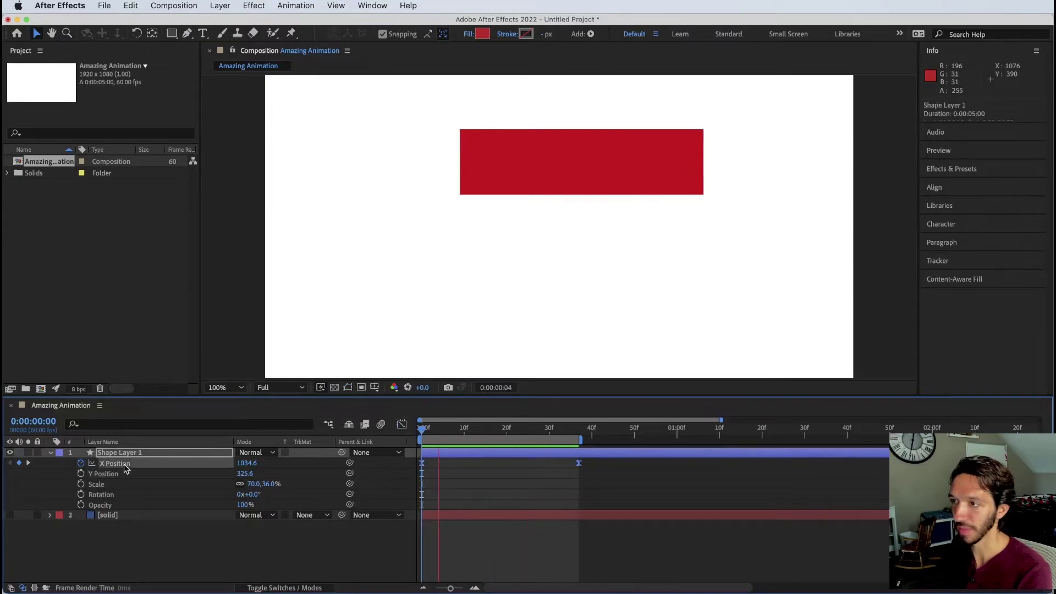
{"action": "left_click", "coordinate": [402, 425]}
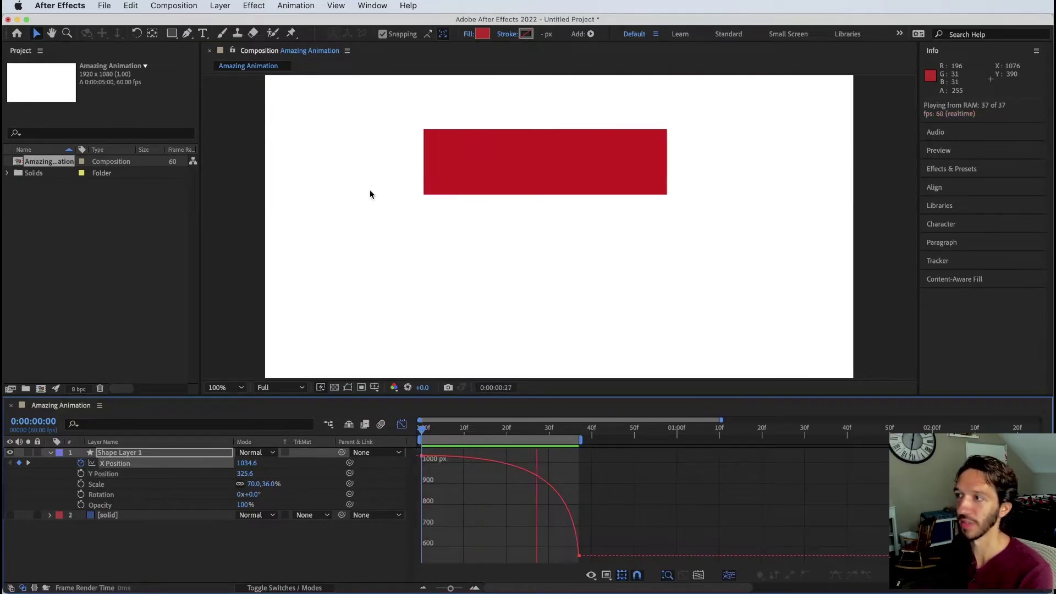
- Try an S-shaped X Position curve that eases in and out strongly, play it back, and undo the reshaping
{"action": "left_click", "coordinate": [117, 465]}
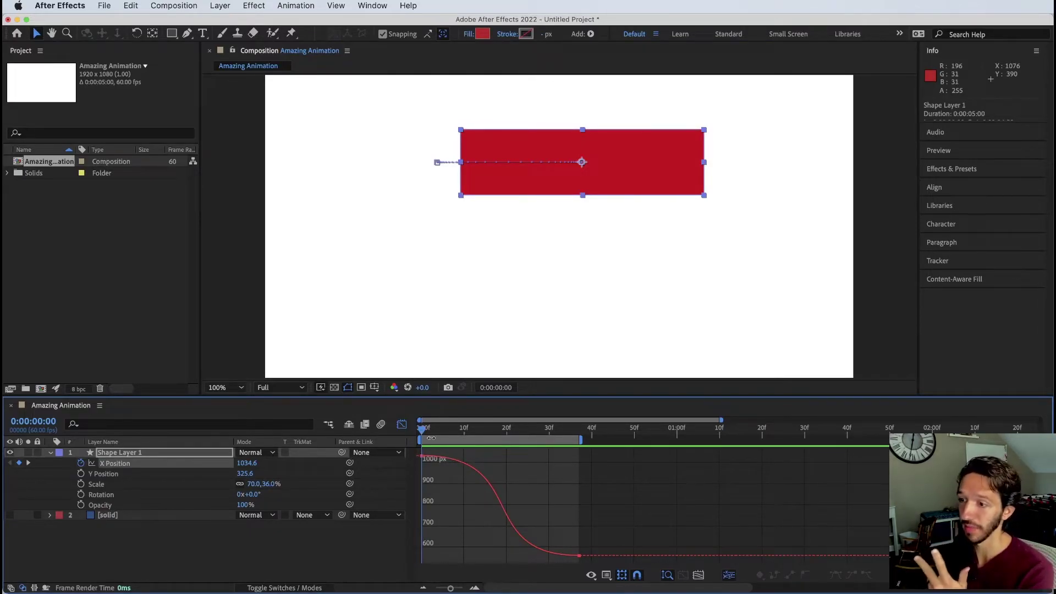
{"action": "key", "text": "space"}
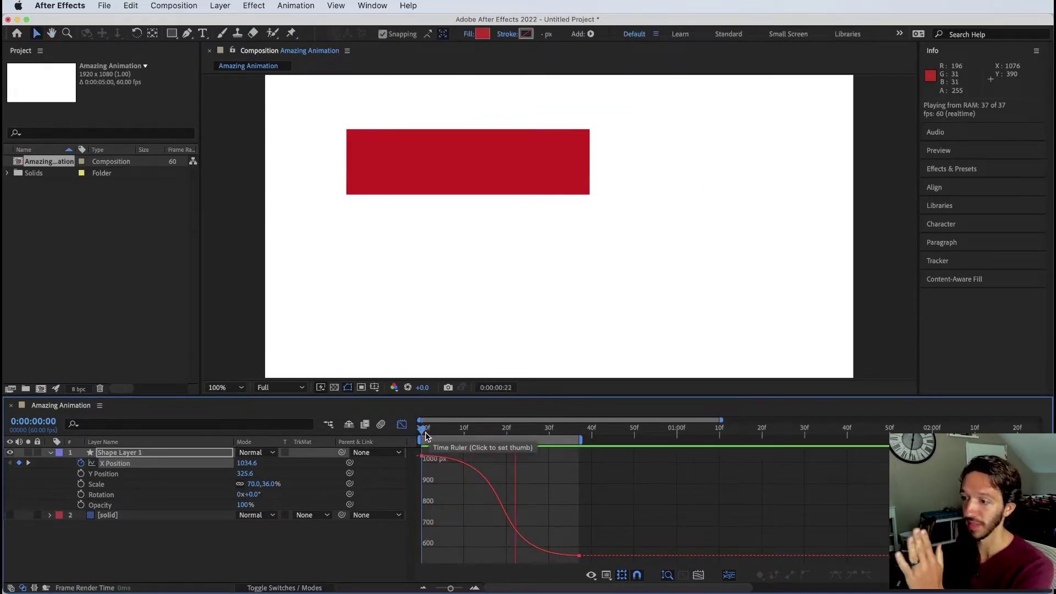
{"action": "key", "text": "space"}
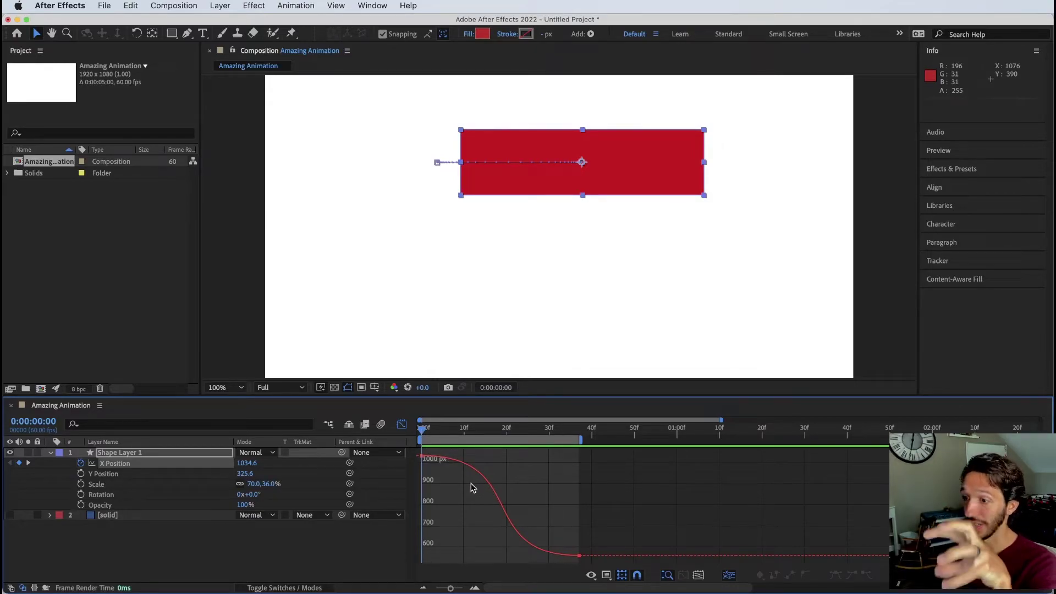
{"action": "key", "text": "super+z"}
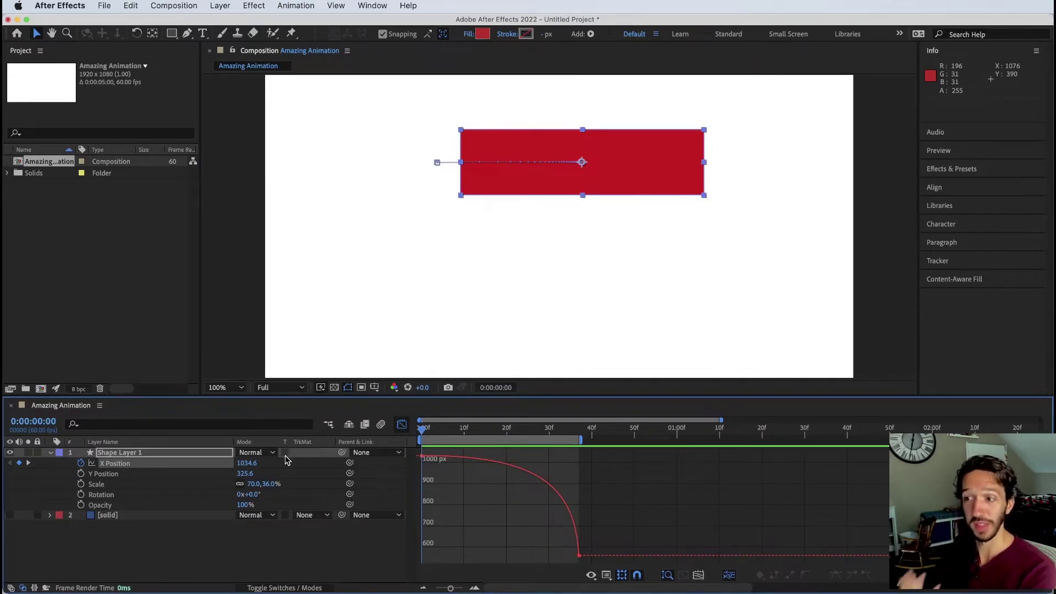
- Play back the accelerating X Position movement from the first frame, and replay it with the layer deselected
{"action": "key", "text": "space"}
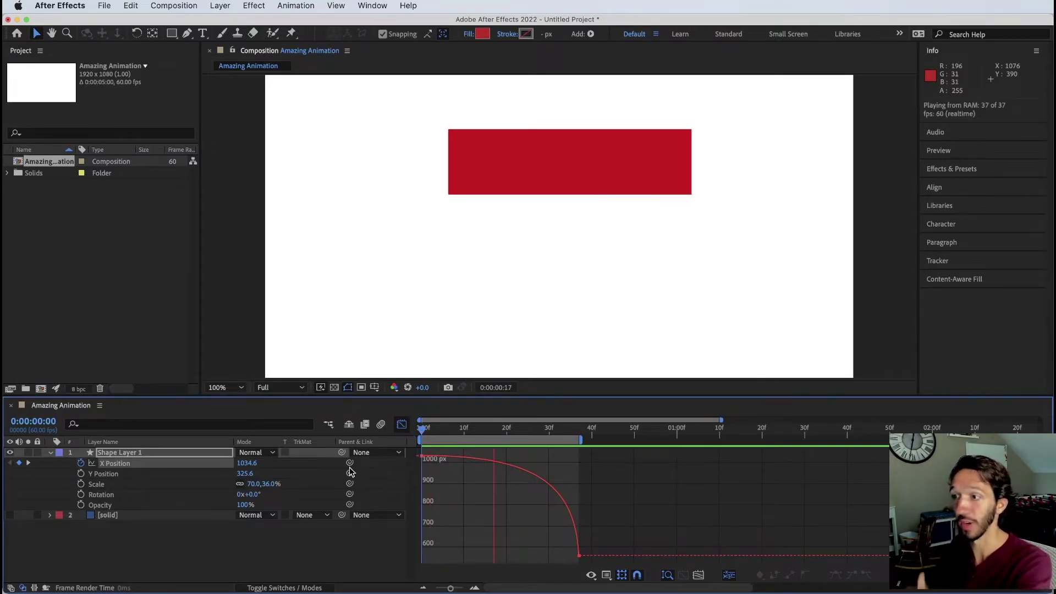
{"action": "key", "text": "space"}
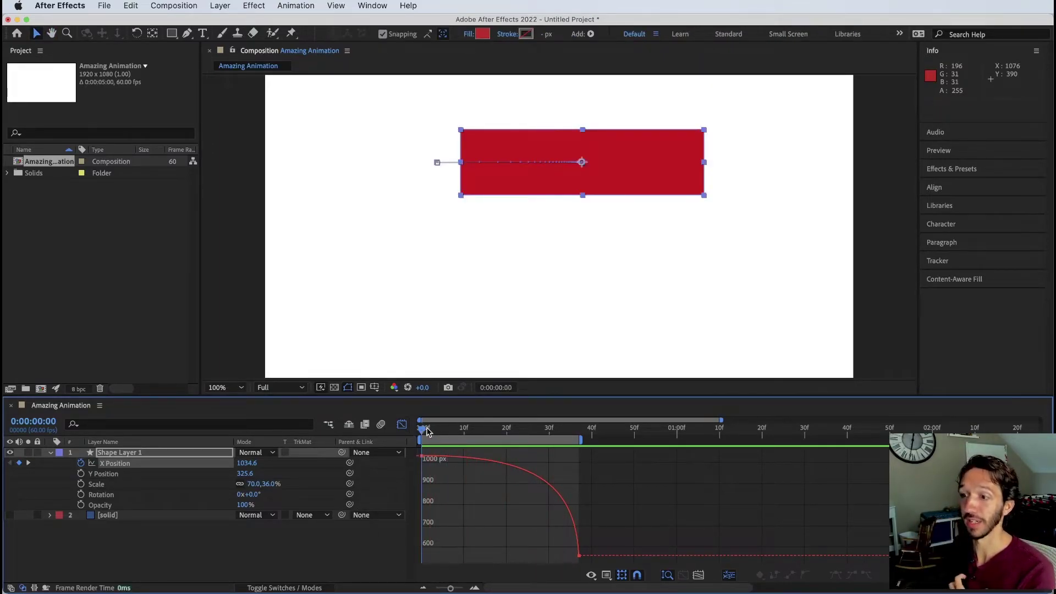
{"action": "left_click_drag", "start_coordinate": [443, 433], "coordinate": [413, 433]}
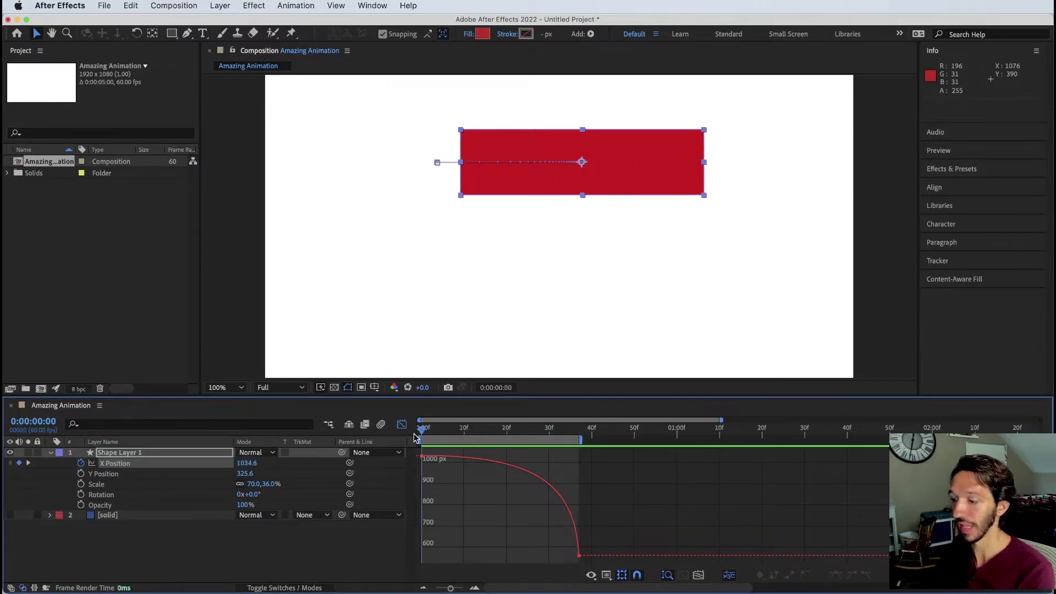
{"action": "key", "text": "space"}
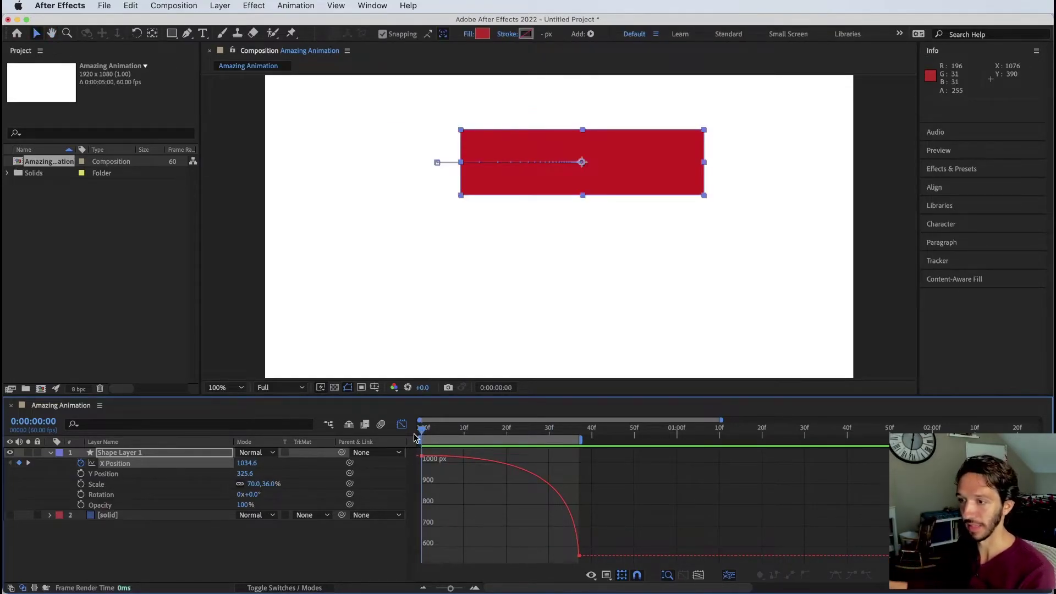
{"action": "left_click", "coordinate": [353, 554]}
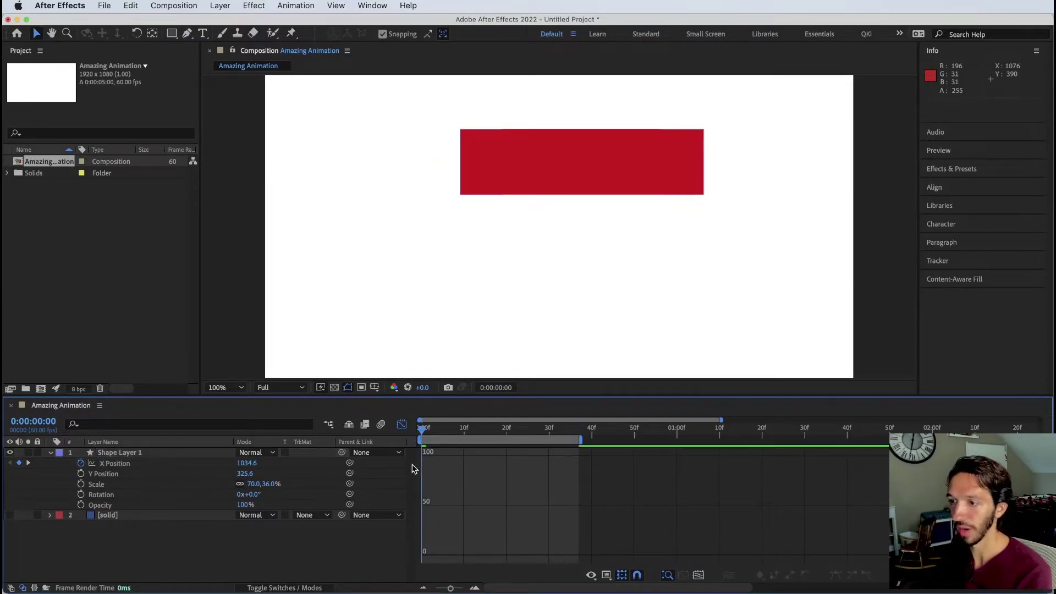
{"action": "key", "text": "space"}
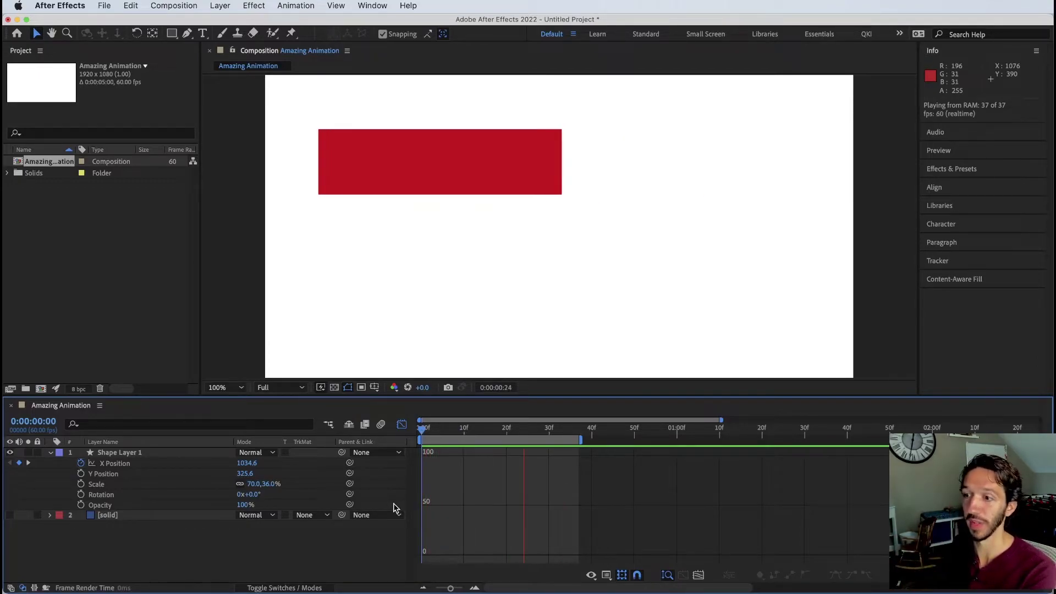
- Stop the playback, show the X Position curve once more, and switch from the Graph Editor back to the layer bars
{"action": "key", "text": "space"}
{"action": "left_click", "coordinate": [430, 435]}
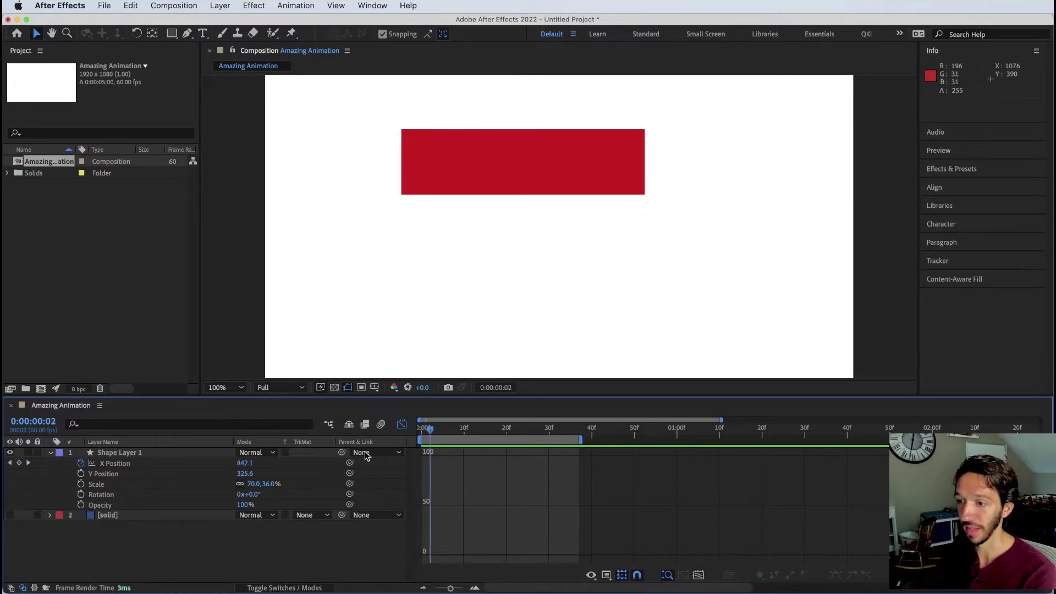
{"action": "left_click", "coordinate": [165, 463]}
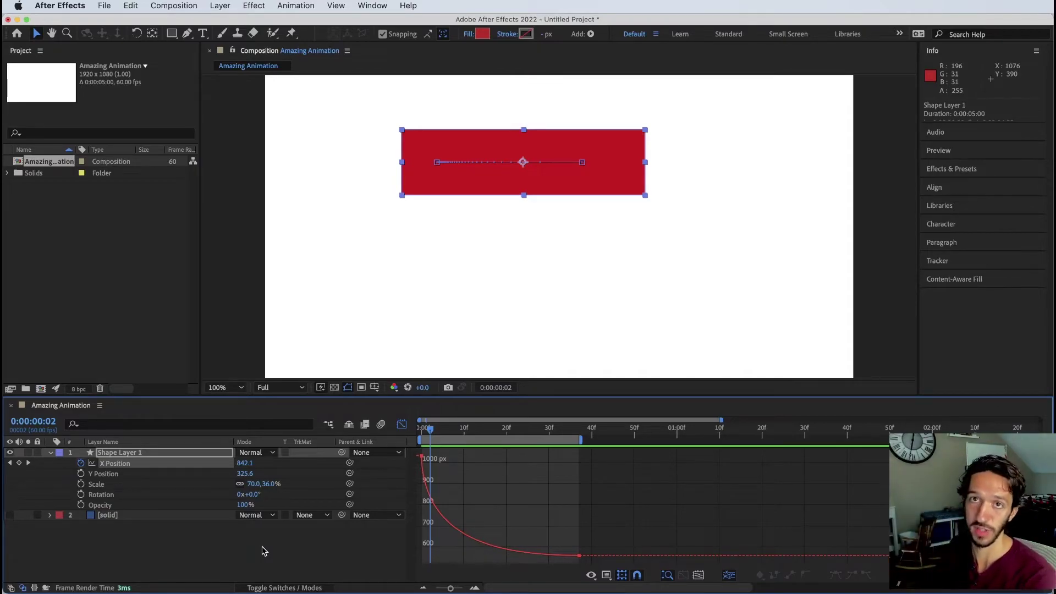
{"action": "key", "text": "shift+F3"}
{"action": "left_click", "coordinate": [132, 546]}
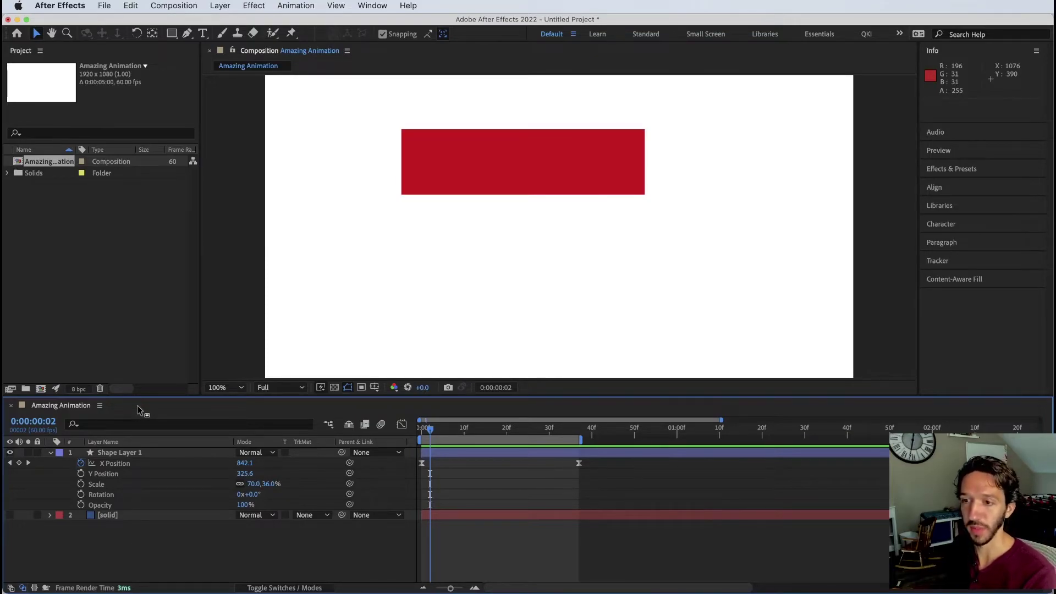
- Pre-compose Shape Layer 1 as Shape Layer 1 Comp 1, moving all attributes into the new composition
{"action": "key", "text": "grave"}
{"action": "left_click", "coordinate": [126, 99]}
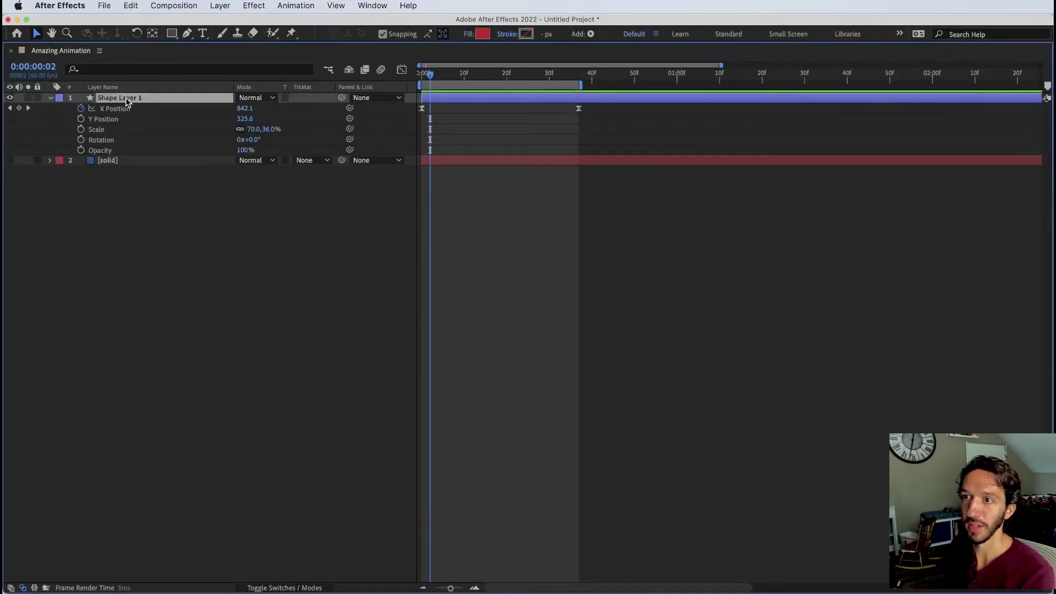
{"action": "right_click", "coordinate": [127, 101]}
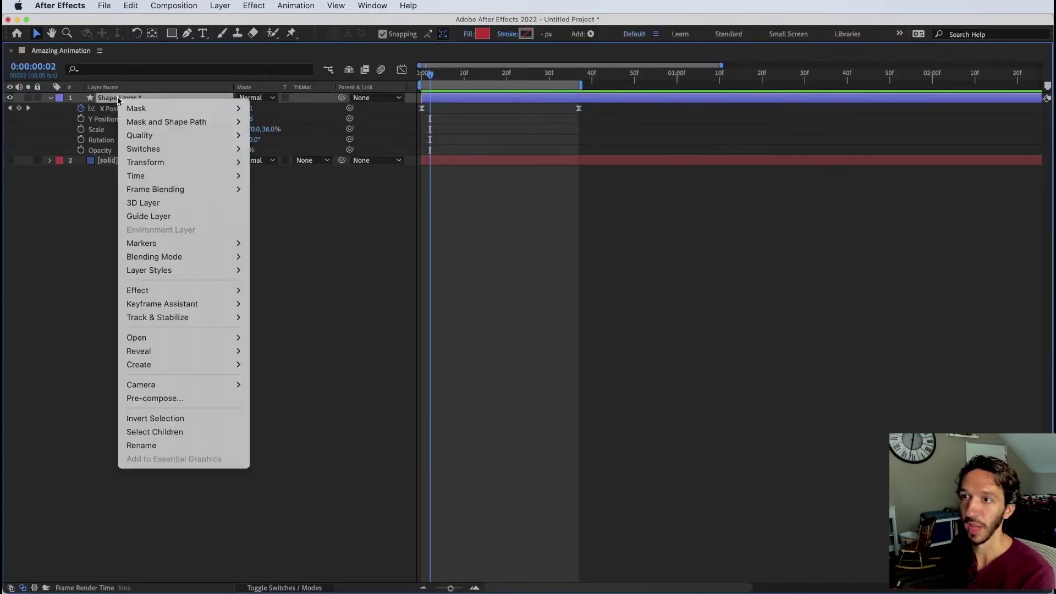
{"action": "left_click", "coordinate": [187, 398]}
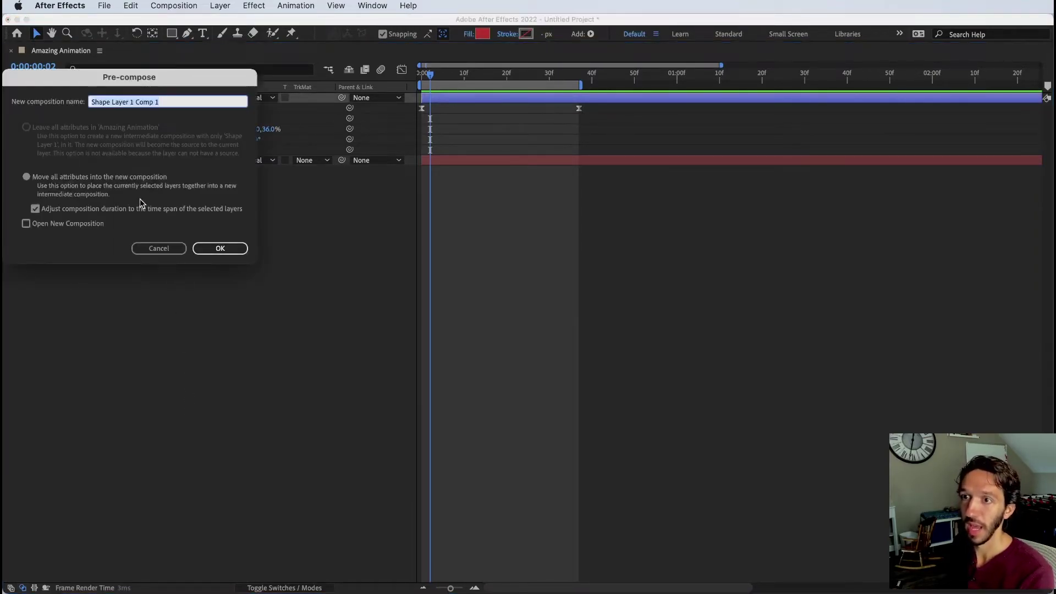
{"action": "left_click", "coordinate": [27, 178]}
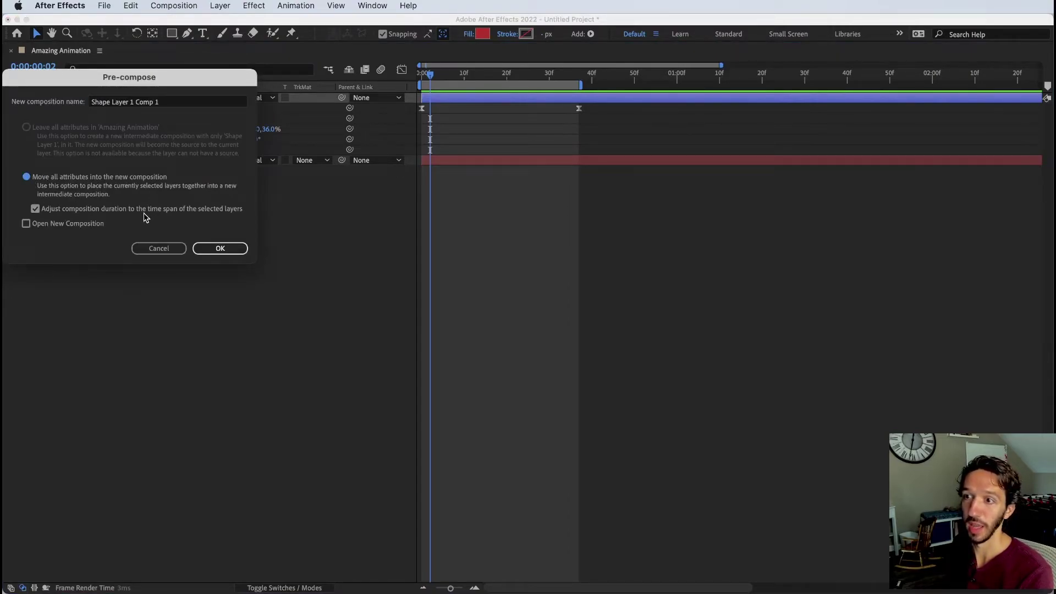
{"action": "left_click", "coordinate": [220, 249]}
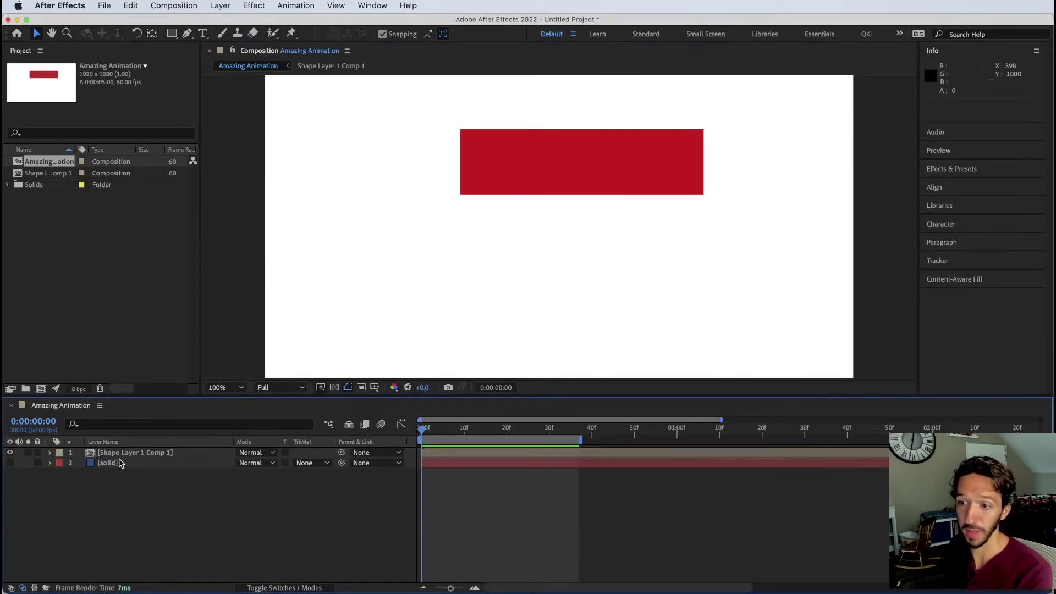
- Play back the pre-composed layer, look at Shape Layer 1 inside Shape Layer 1 Comp 1, and return to Amazing Animation
{"action": "key", "text": "space"}
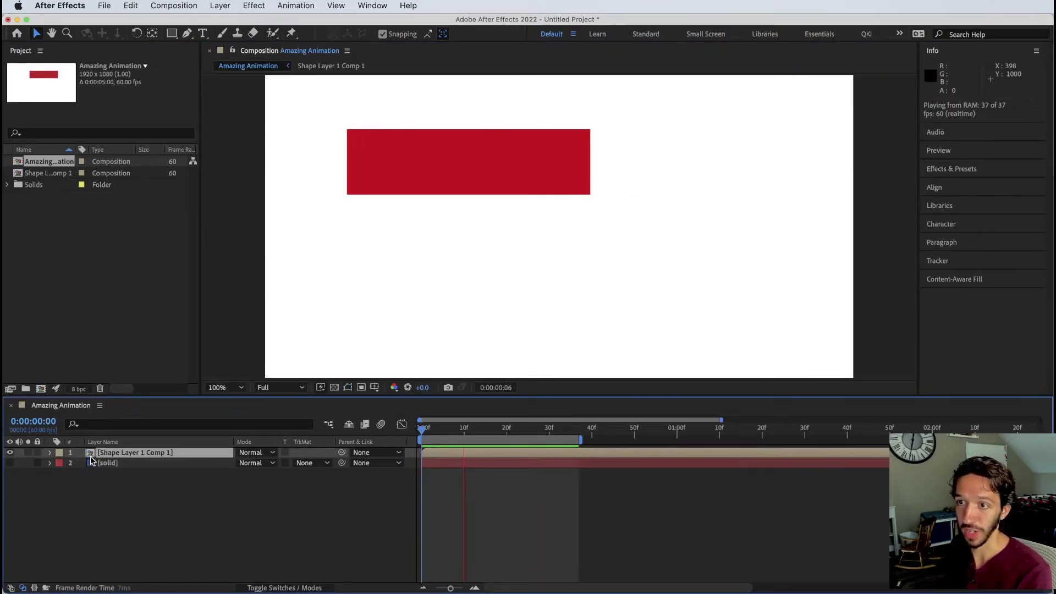
{"action": "left_click", "coordinate": [24, 172]}
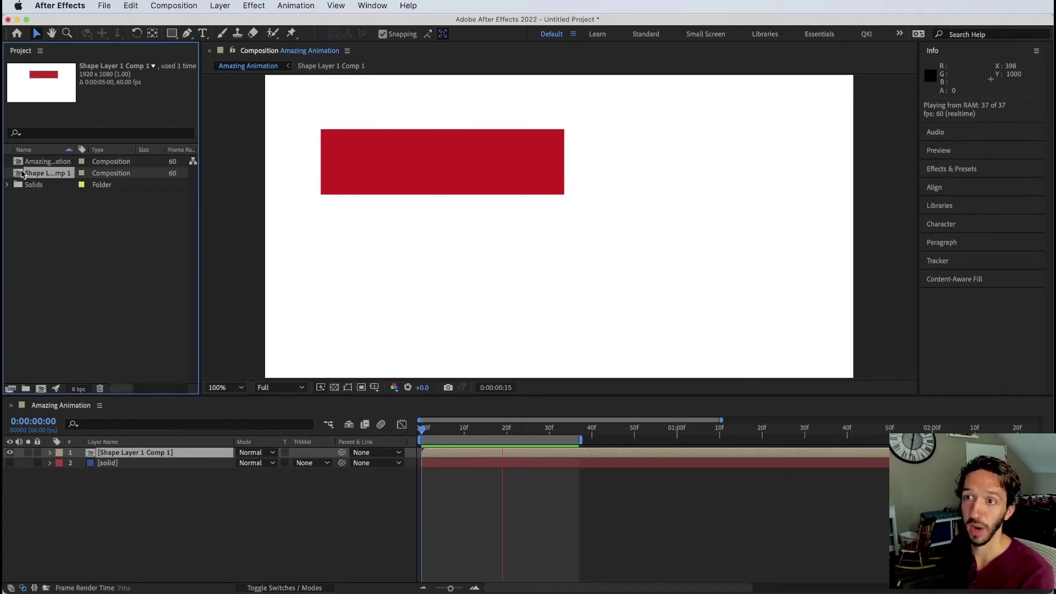
{"action": "left_click", "coordinate": [167, 511]}
{"action": "double_click", "coordinate": [135, 452]}
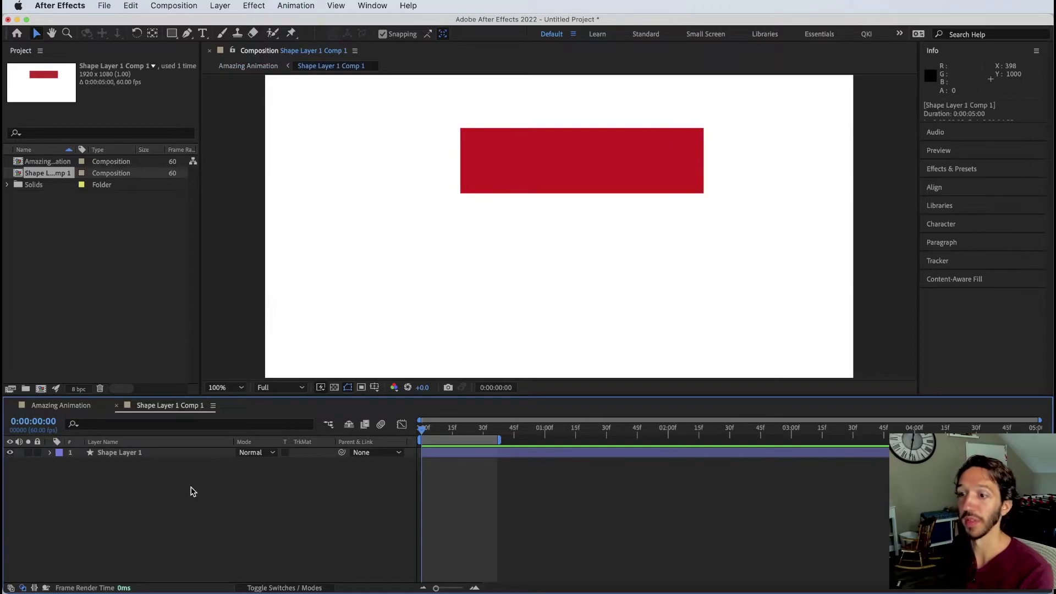
{"action": "left_click", "coordinate": [126, 454]}
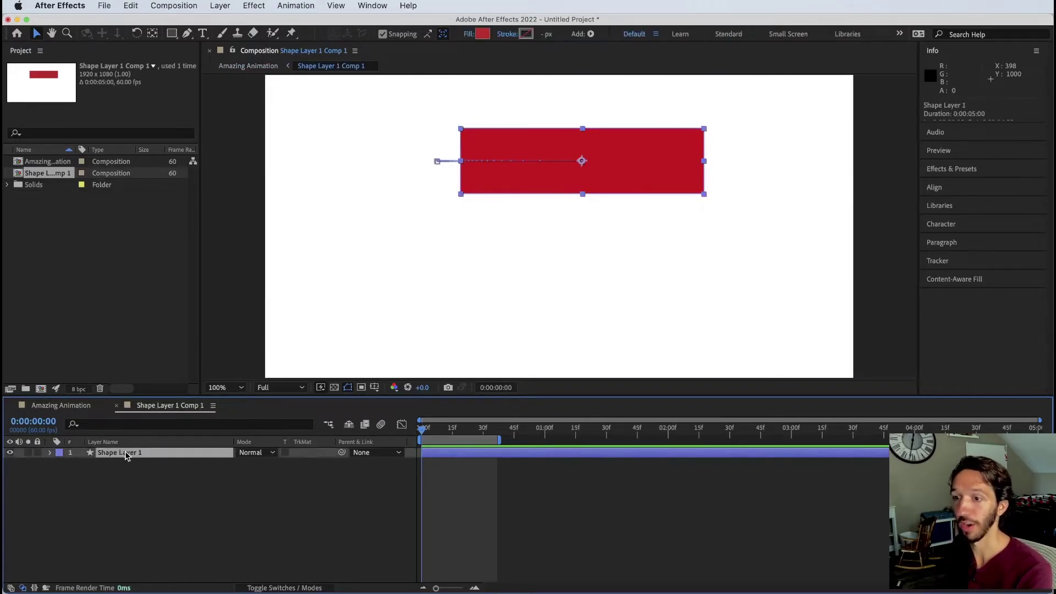
{"action": "left_click", "coordinate": [60, 406]}
{"action": "left_click", "coordinate": [141, 489]}
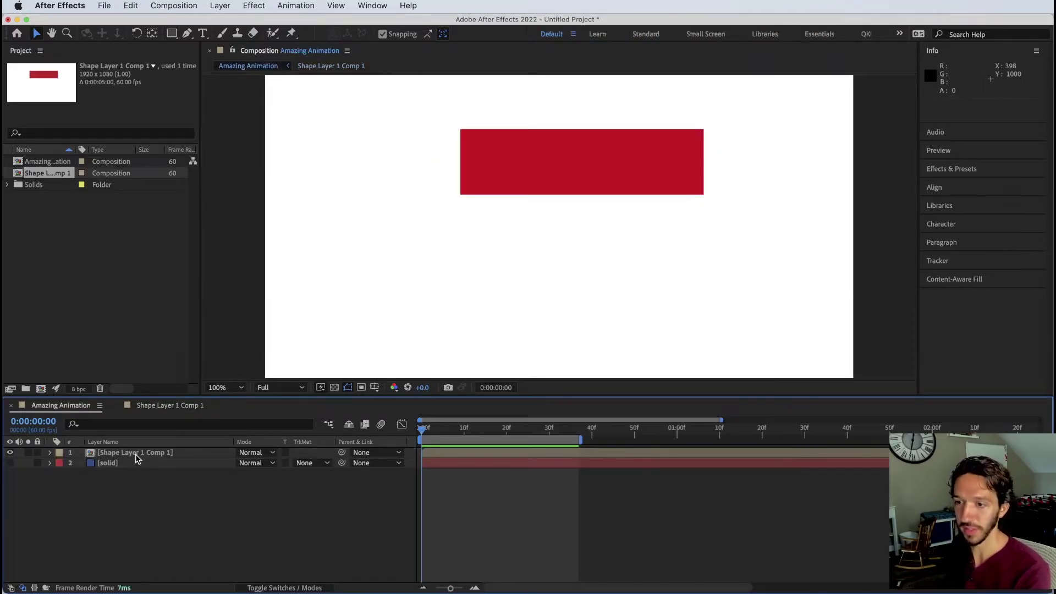
- Duplicate the Shape Layer 1 Comp 1 layer, move the copy below the original to about 694, 958, and play back both
{"action": "left_click", "coordinate": [136, 452]}
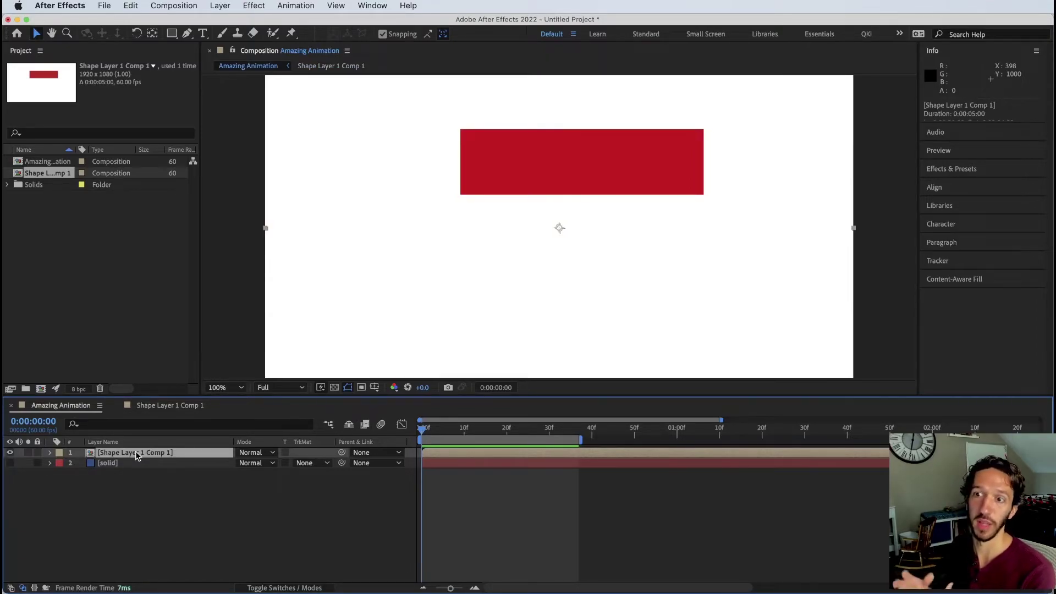
{"action": "left_click", "coordinate": [135, 451], "text": "super"}
{"action": "left_click", "coordinate": [163, 451]}
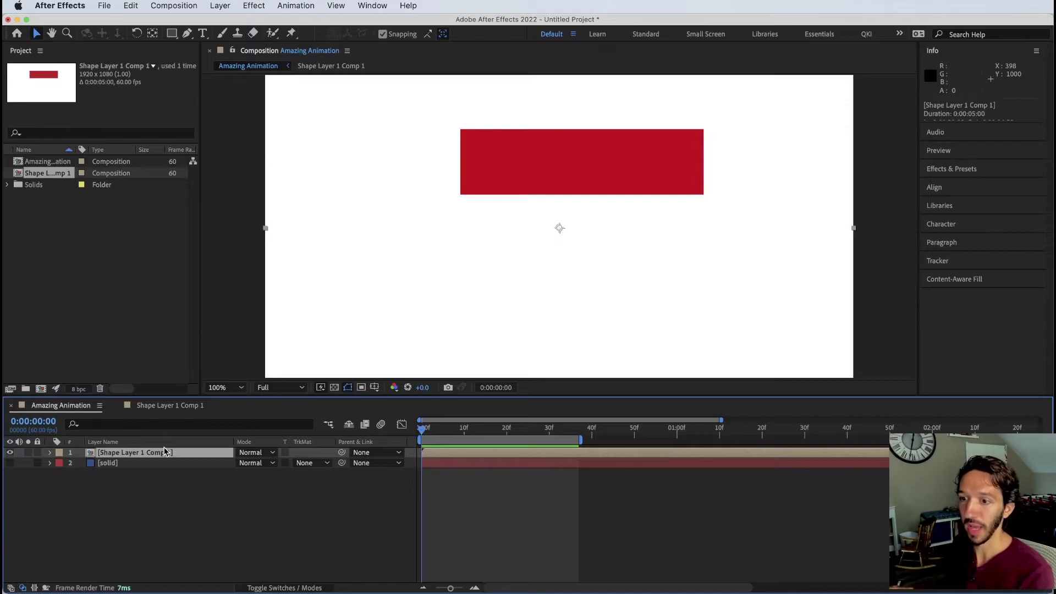
{"action": "key", "text": "super+d"}
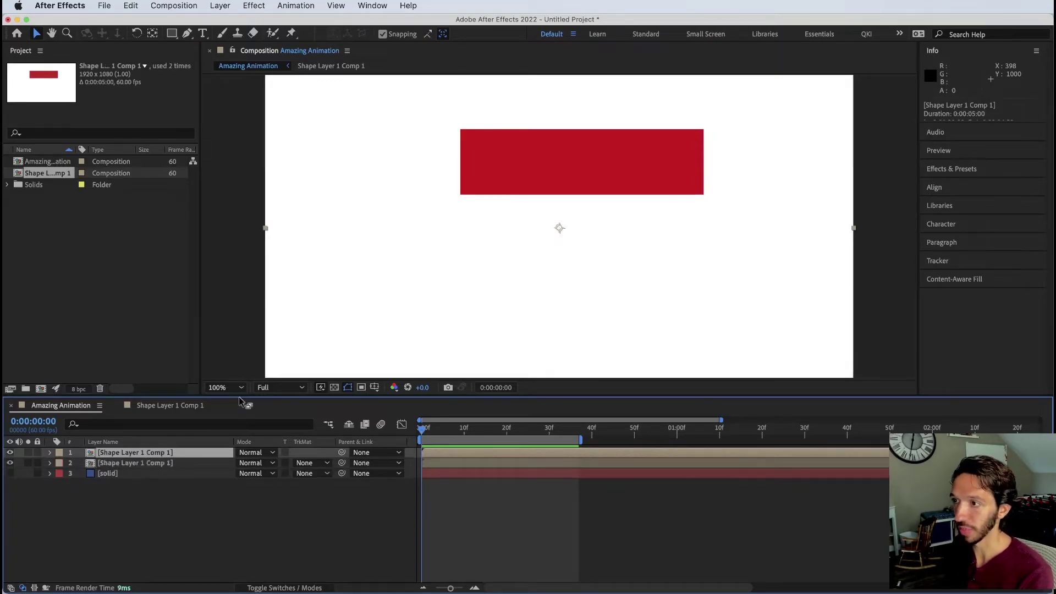
{"action": "left_click_drag", "start_coordinate": [592, 187], "coordinate": [499, 321]}
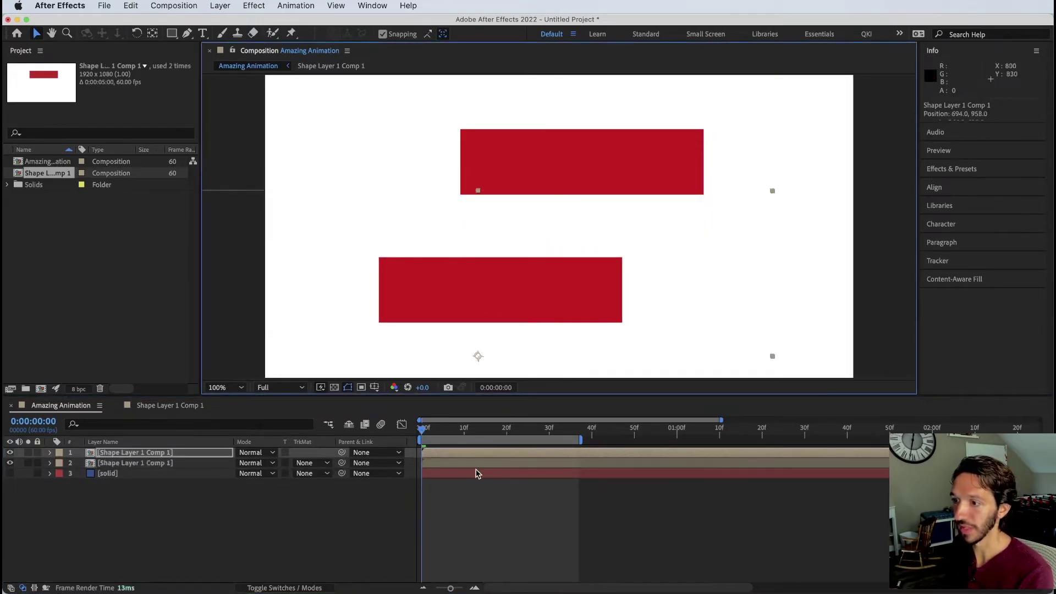
{"action": "left_click", "coordinate": [451, 505]}
{"action": "key", "text": "space"}
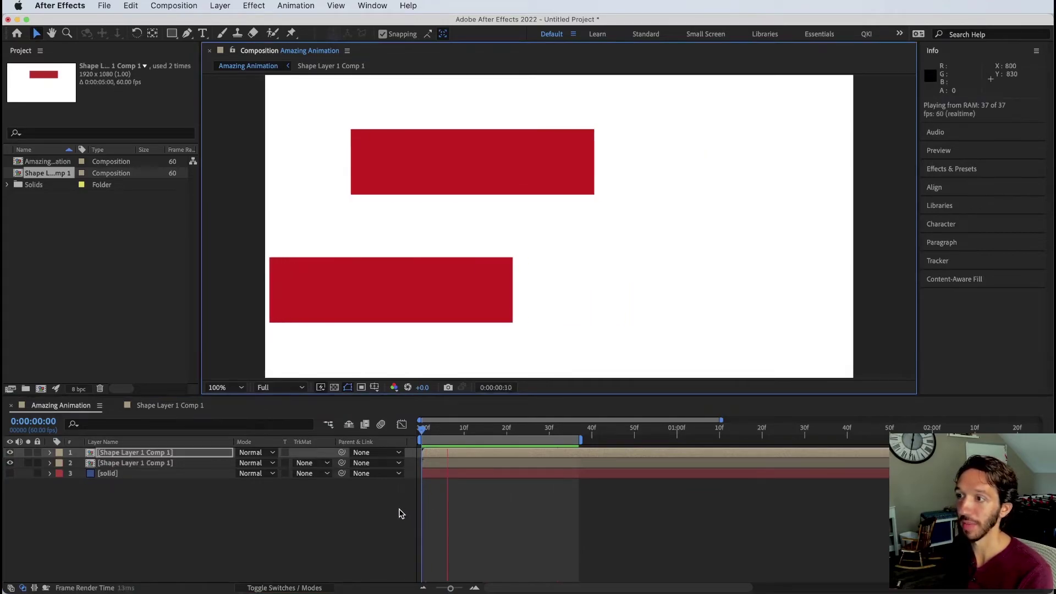
- Inside Shape Layer 1 Comp 1, reveal the shape's X Position keyframes and extend the work area's end to 0:00:01:39
{"action": "left_click", "coordinate": [167, 406]}
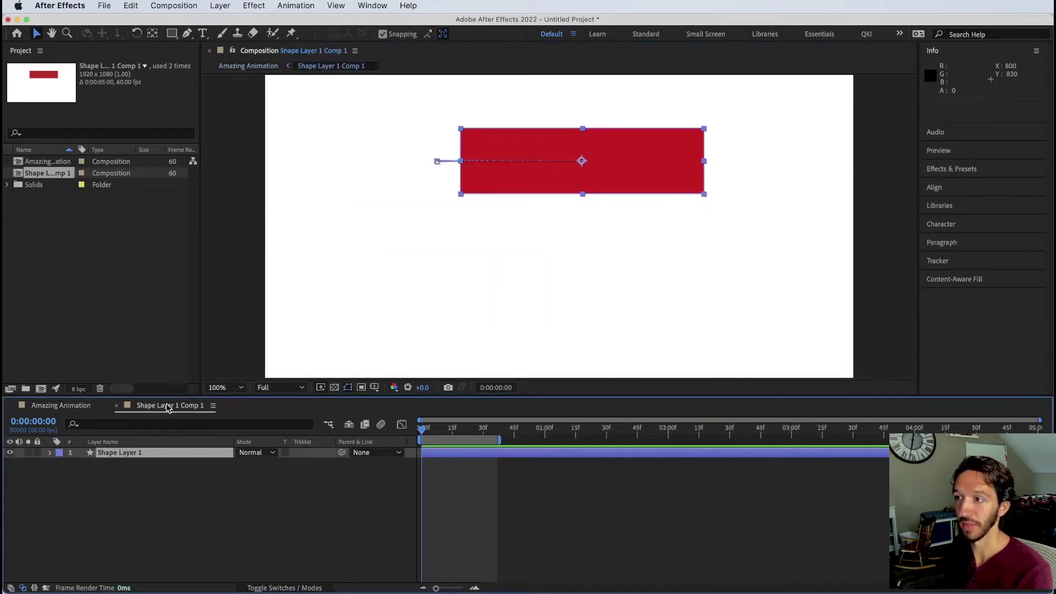
{"action": "key", "text": "space"}
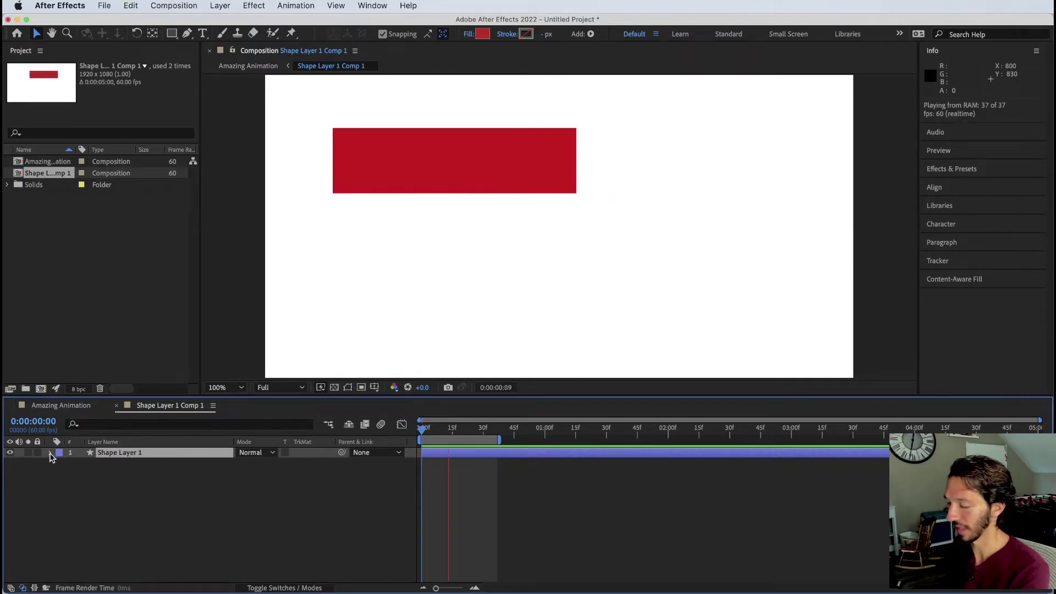
{"action": "key", "text": "p"}
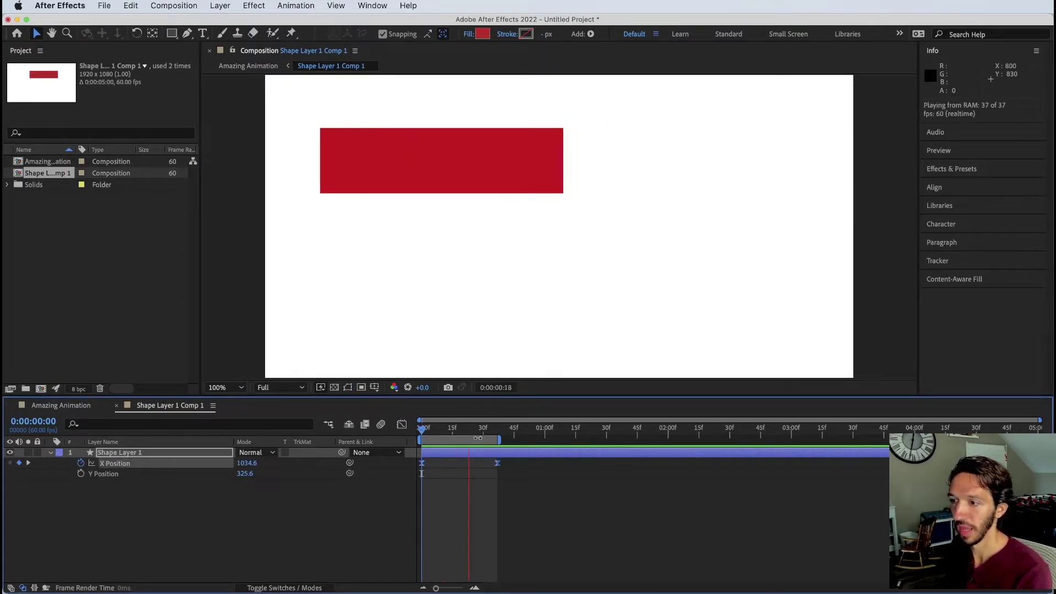
{"action": "left_click", "coordinate": [115, 464]}
{"action": "key", "text": "space"}
{"action": "left_click_drag", "start_coordinate": [497, 440], "coordinate": [627, 440]}
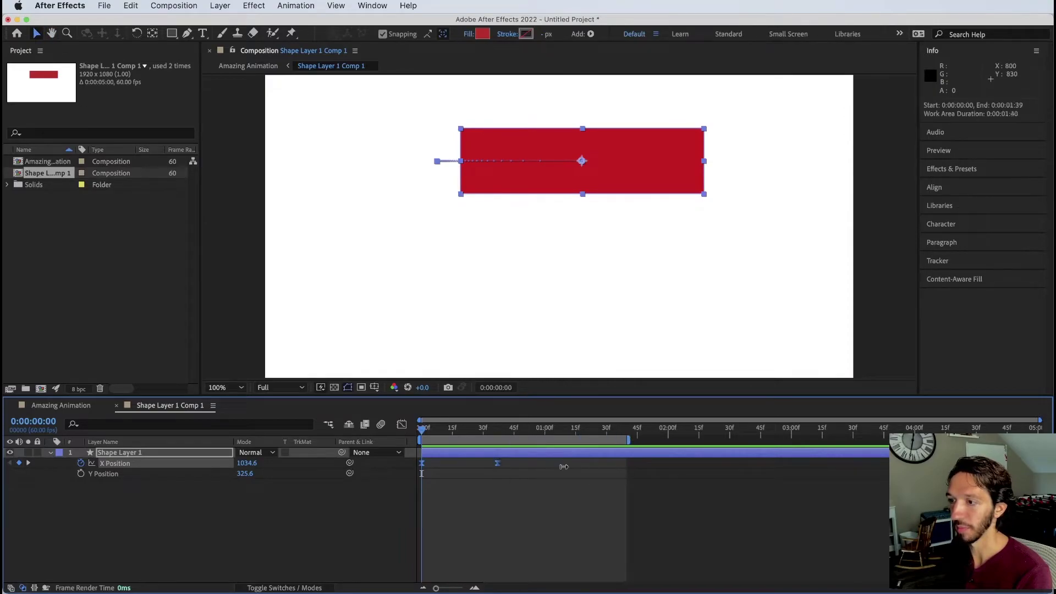
- Copy the first X Position keyframe and paste it at 0:00:01:15 so the rectangle moves back to its start
{"action": "left_click", "coordinate": [454, 466]}
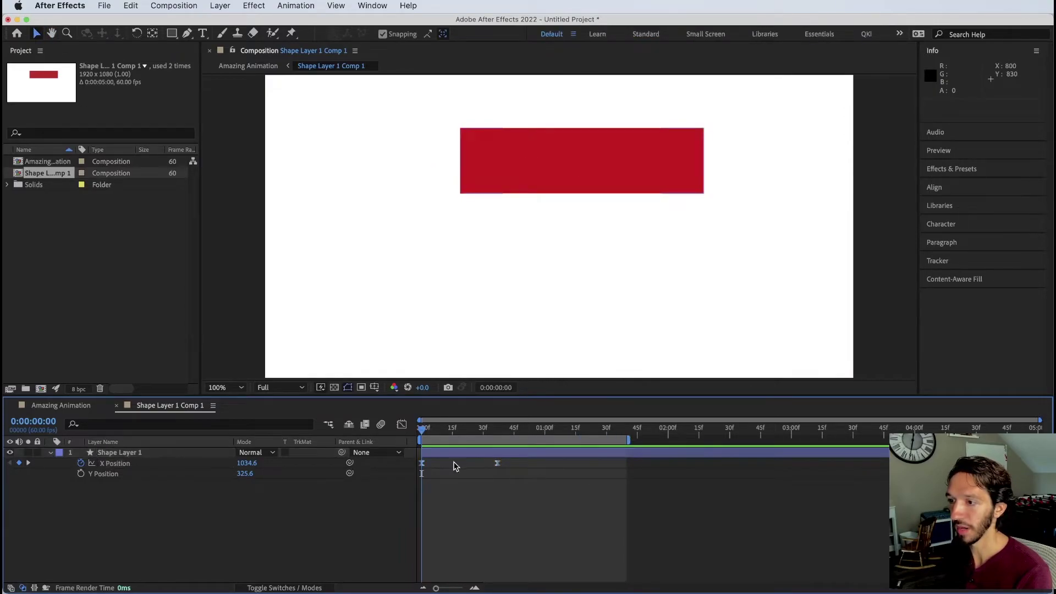
{"action": "left_click", "coordinate": [422, 463]}
{"action": "key", "text": "cmd+c"}
{"action": "left_click_drag", "start_coordinate": [421, 428], "coordinate": [579, 429]}
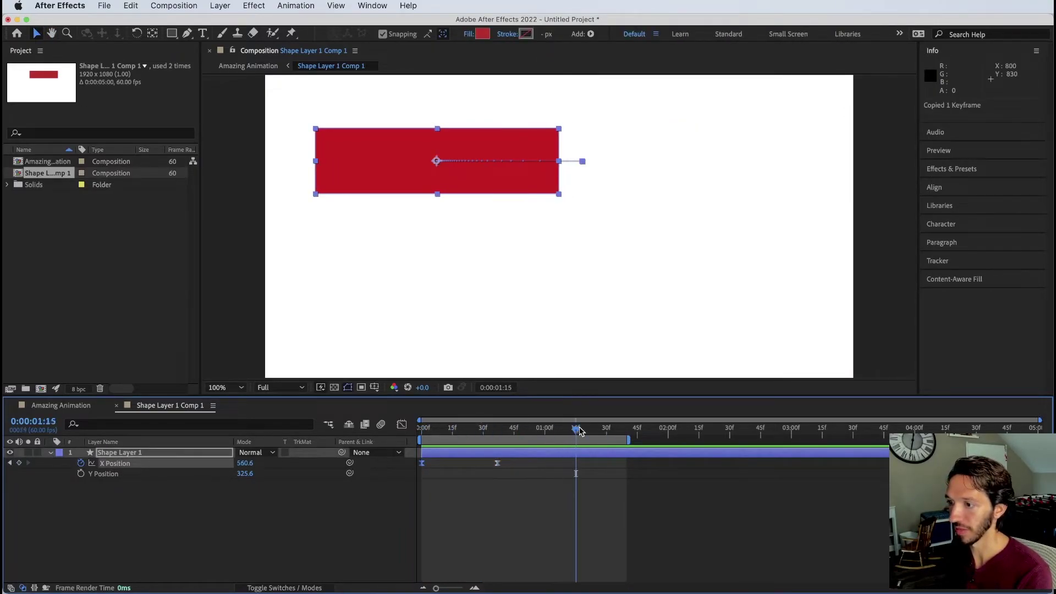
{"action": "key", "text": "cmd+v"}
{"action": "left_click", "coordinate": [448, 522]}
- Play back the back-and-forth movement in the nested composition and in Amazing Animation
{"action": "key", "text": "space"}
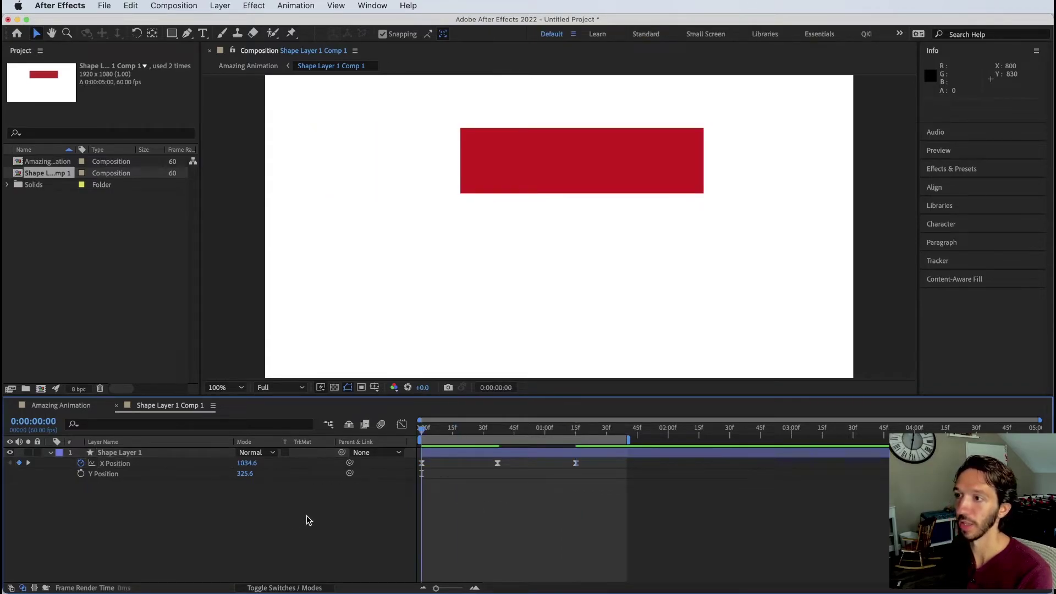
{"action": "key", "text": "space"}
{"action": "left_click", "coordinate": [61, 406]}
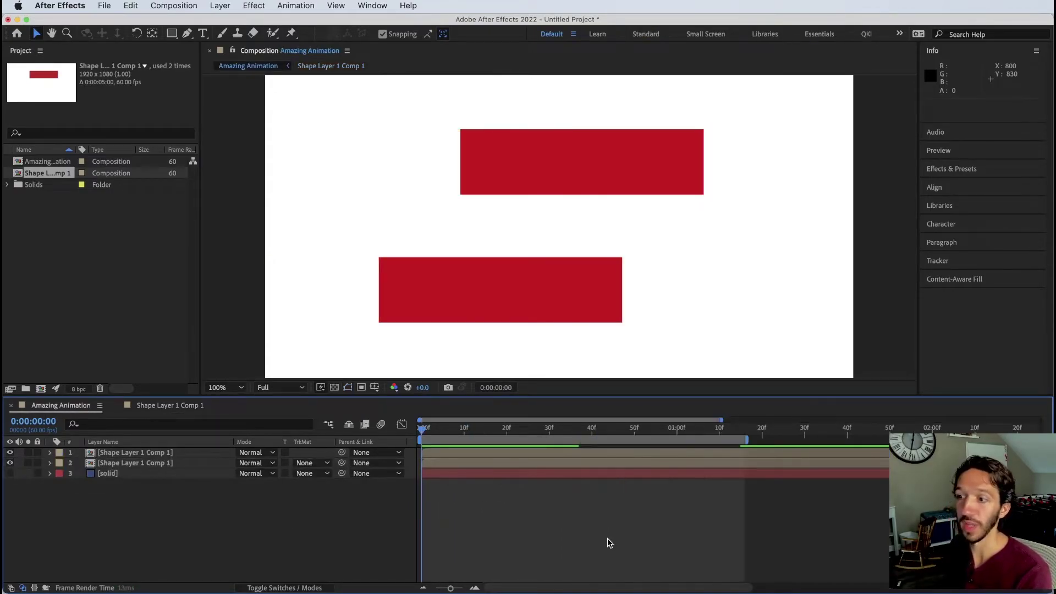
{"action": "key", "text": "space"}
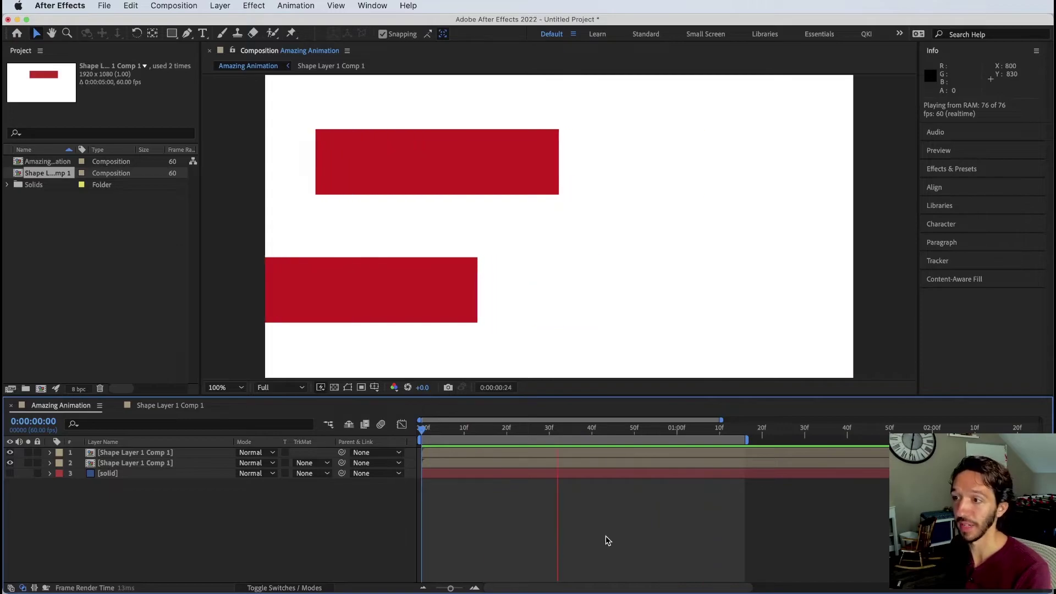
- Duplicate the second Shape Layer 1 Comp 1 layer, move the copy to the right between the other two rectangles, and play back all three
{"action": "left_click", "coordinate": [130, 467]}
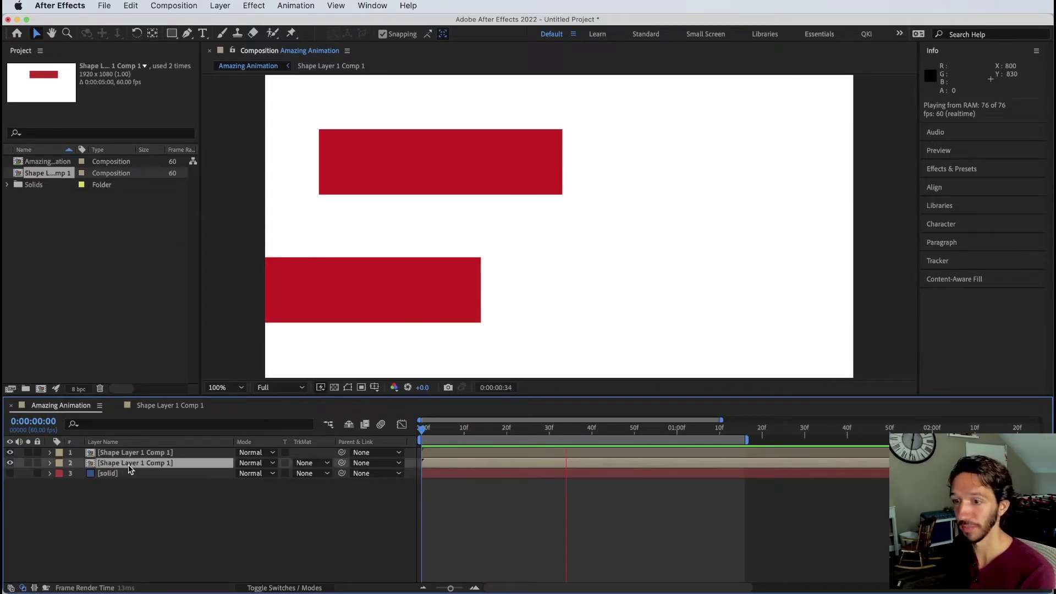
{"action": "key", "text": "super+d"}
{"action": "key", "text": "space"}
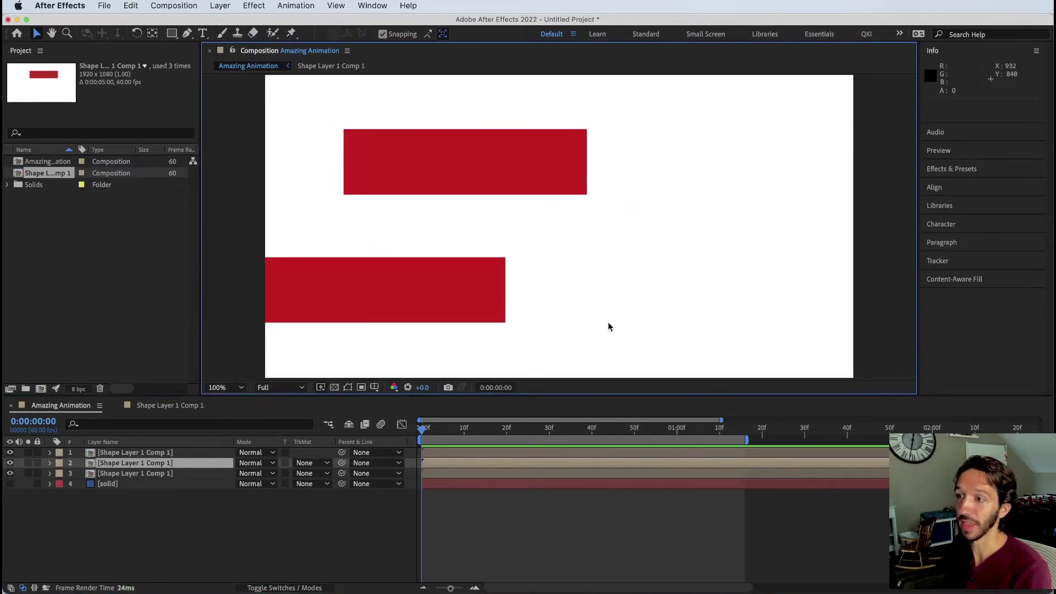
{"action": "left_click_drag", "start_coordinate": [484, 302], "coordinate": [635, 351]}
{"action": "key", "text": "space"}
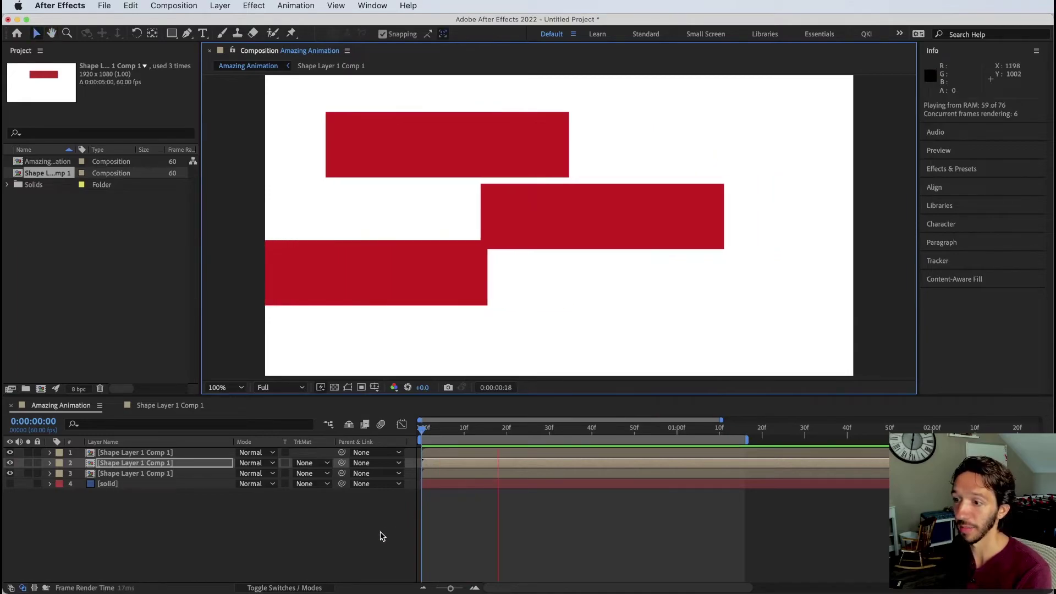
{"action": "left_click", "coordinate": [331, 517]}
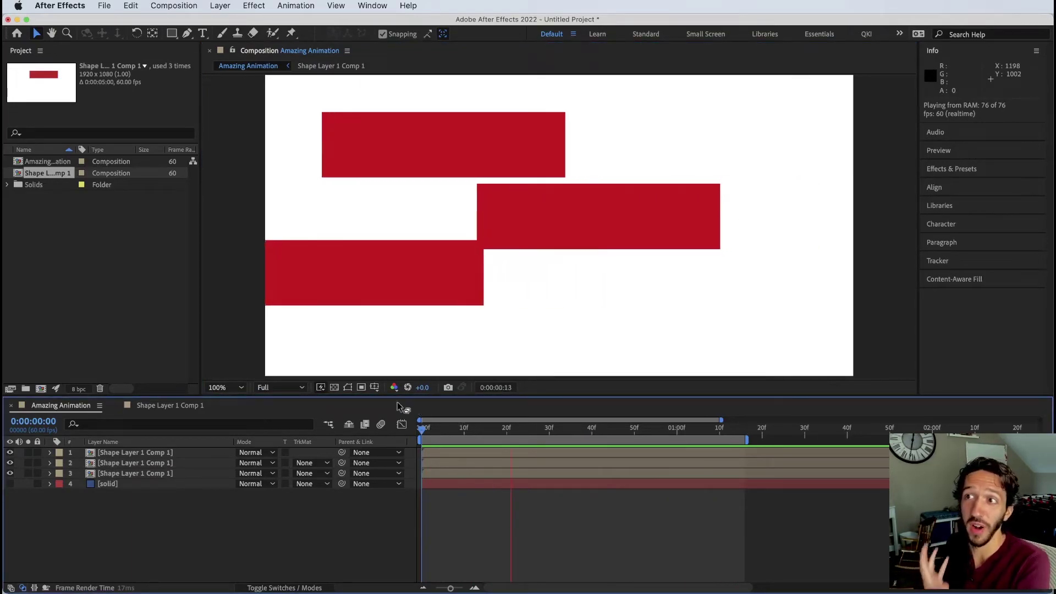
{"action": "key", "text": "space"}
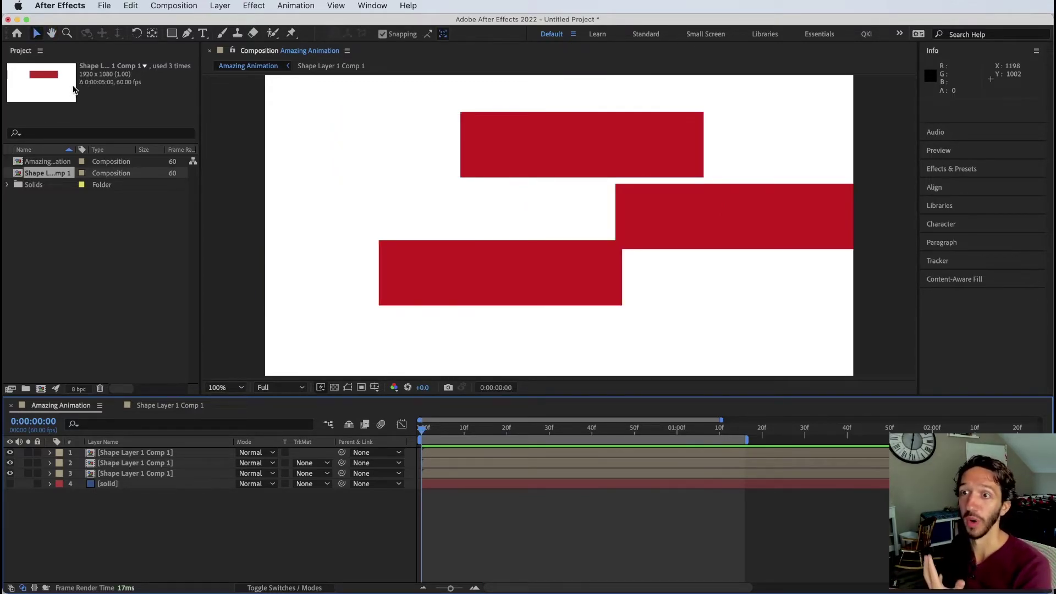
- Add the Amazing Animation composition to the Render Queue for export
{"action": "left_click", "coordinate": [106, 7]}
{"action": "mouse_move", "coordinate": [165, 212]}
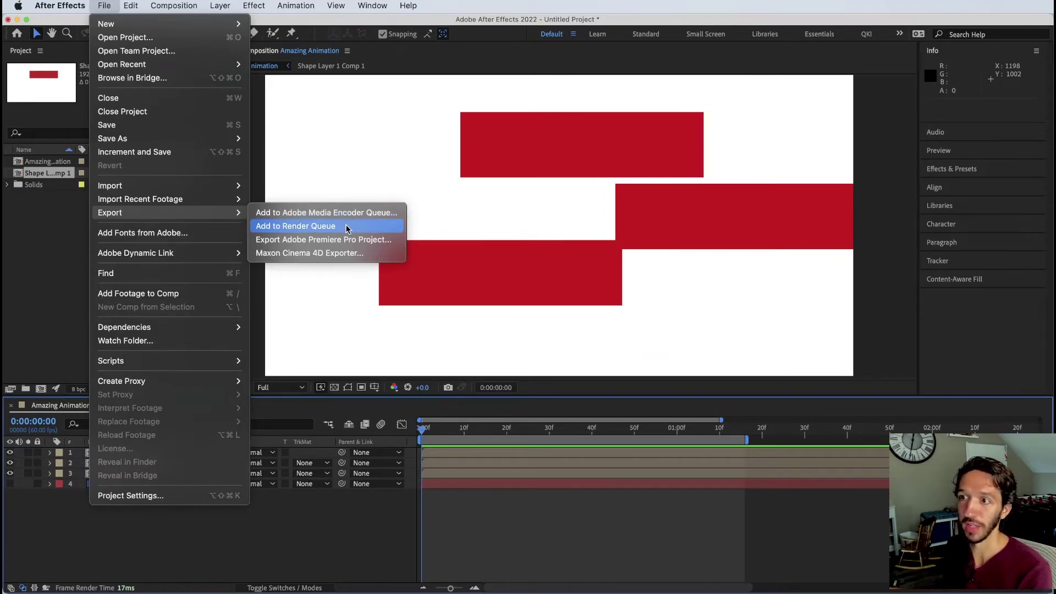
{"action": "left_click", "coordinate": [348, 227]}
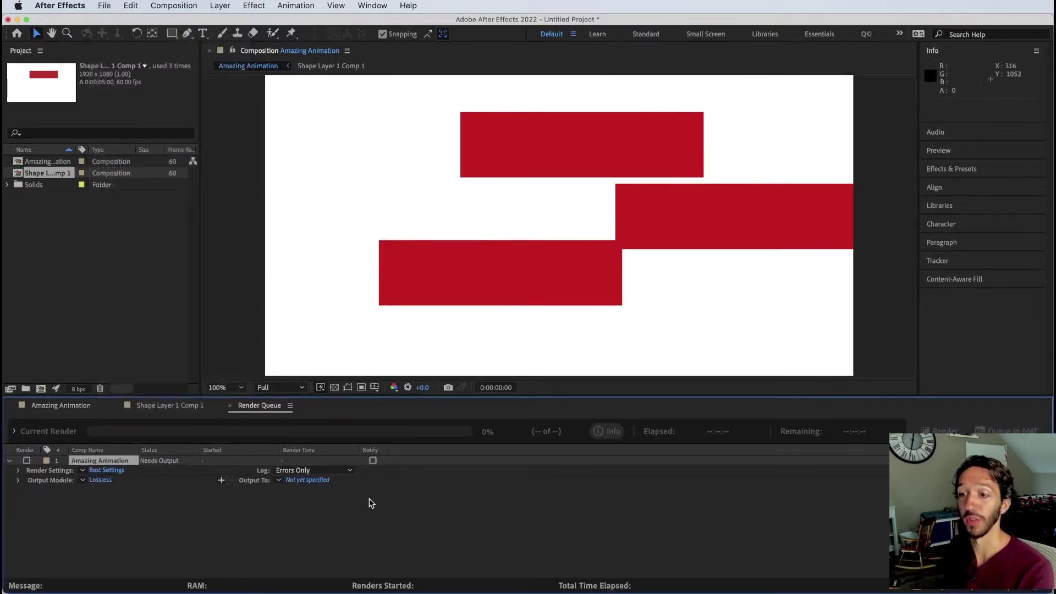
{"action": "left_click", "coordinate": [245, 512]}
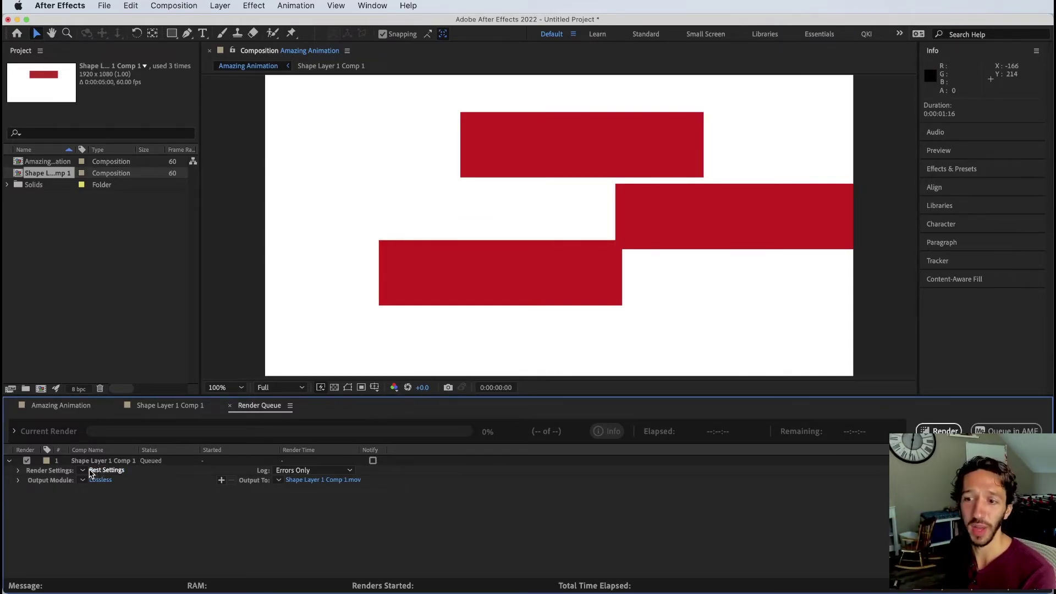
- Inspect the render settings and output module details of the queued render, and close the Render Queue
{"action": "left_click", "coordinate": [19, 472]}
{"action": "left_click", "coordinate": [18, 471]}
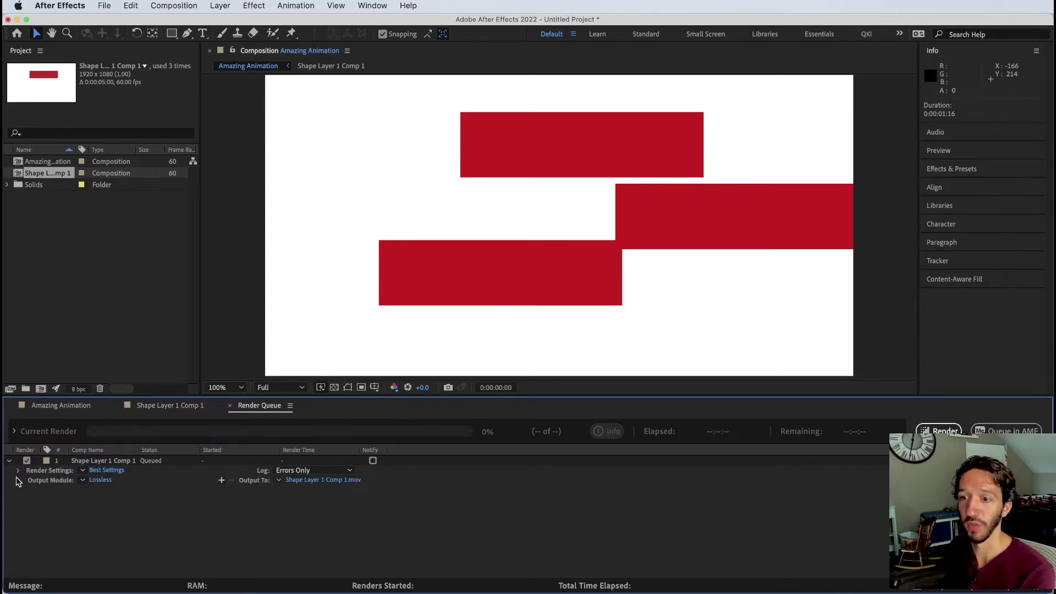
{"action": "left_click", "coordinate": [18, 480]}
{"action": "left_click", "coordinate": [19, 481]}
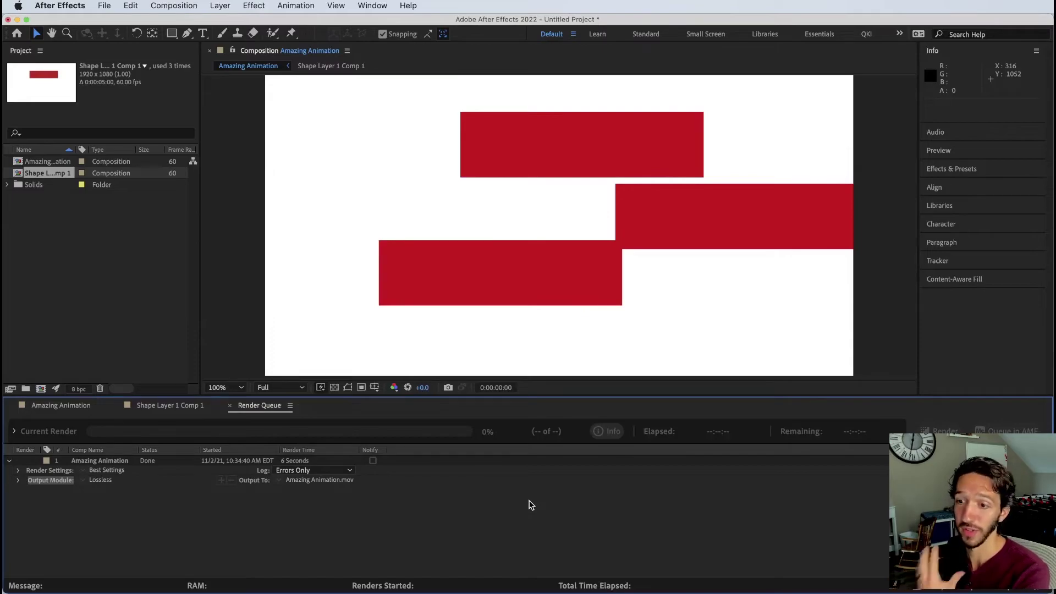
{"action": "left_click", "coordinate": [229, 406]}
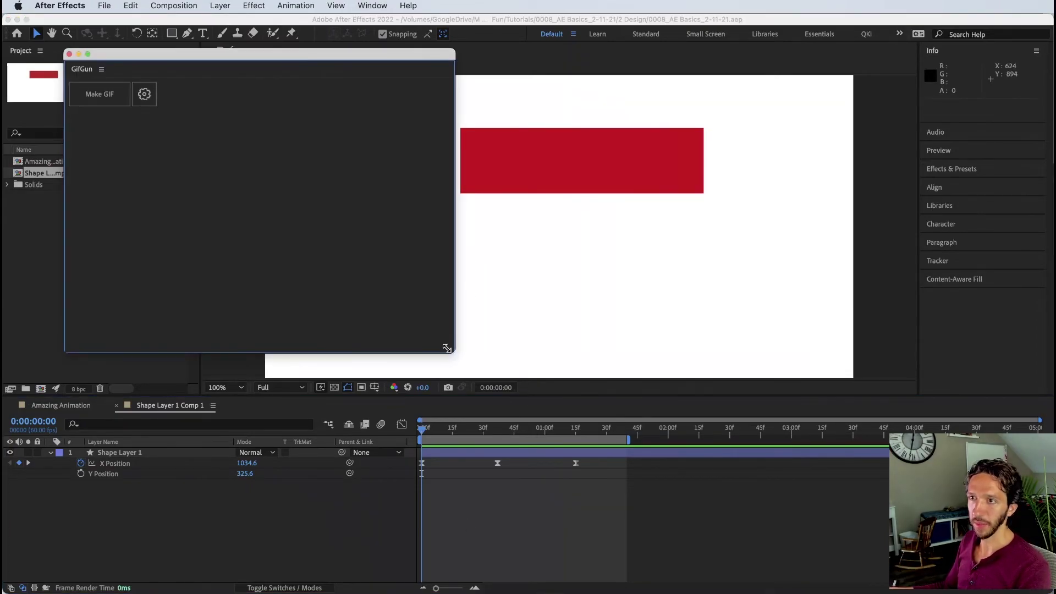
- Shrink the GifGun window, place it over the composition view below the rectangle, and make a GIF of Shape Layer 1 Comp 1
{"action": "left_click_drag", "start_coordinate": [447, 348], "coordinate": [241, 197]}
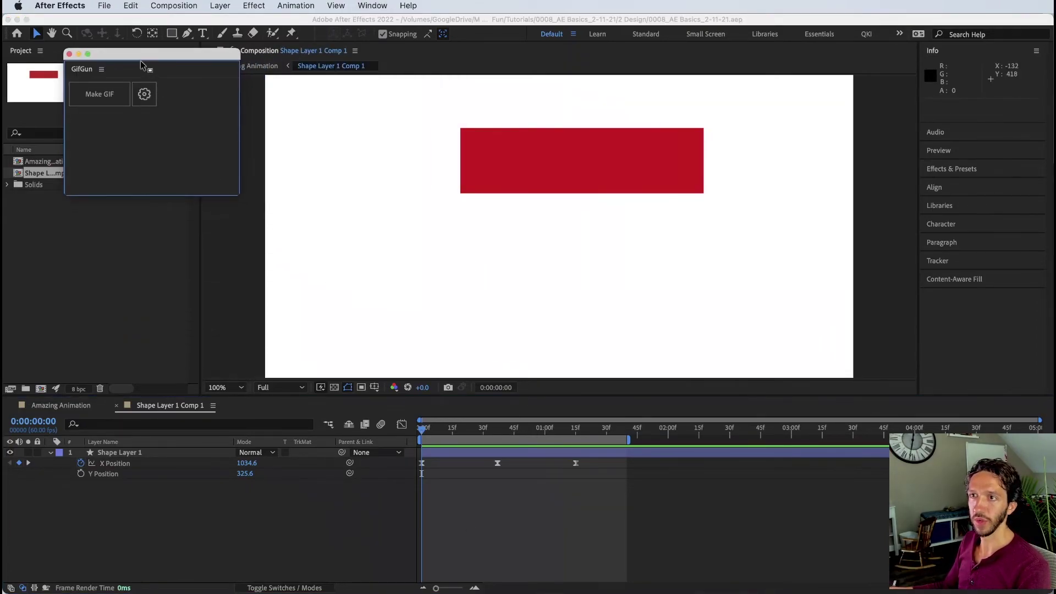
{"action": "left_click_drag", "start_coordinate": [127, 53], "coordinate": [656, 215]}
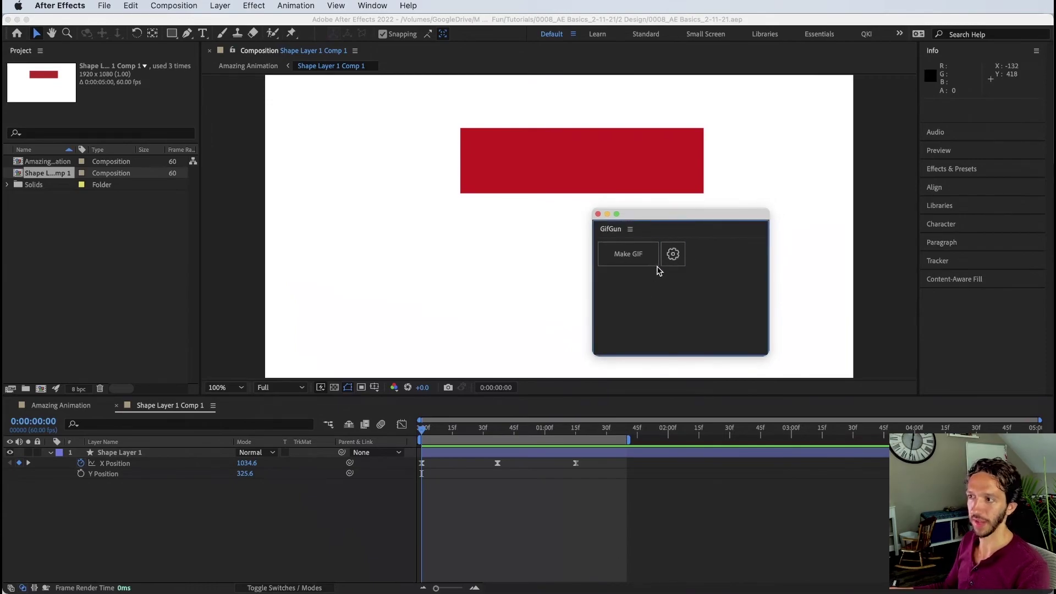
{"action": "left_click", "coordinate": [636, 255]}
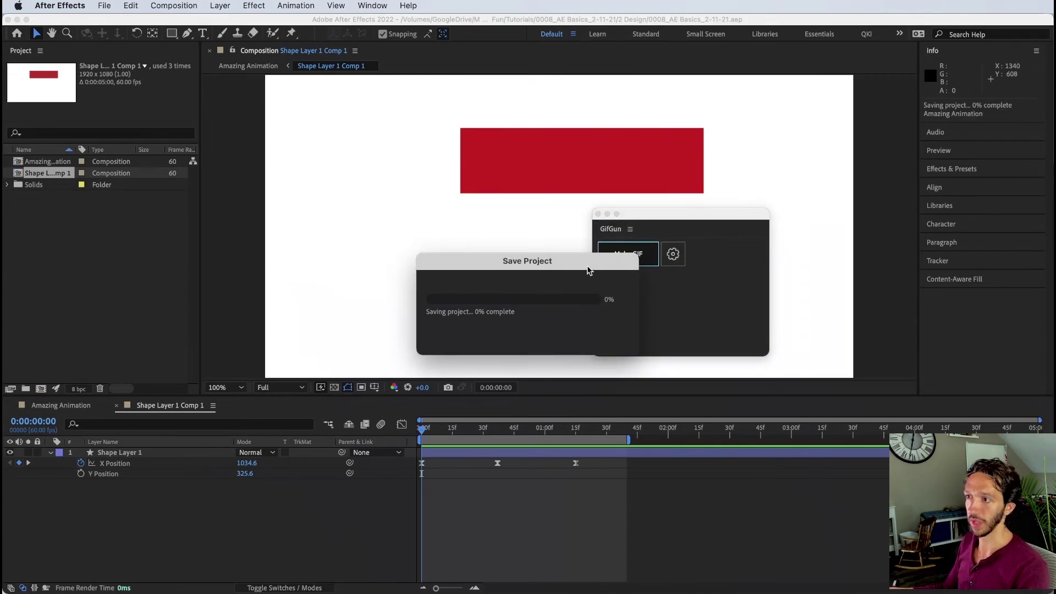
{"action": "left_click", "coordinate": [728, 479]}
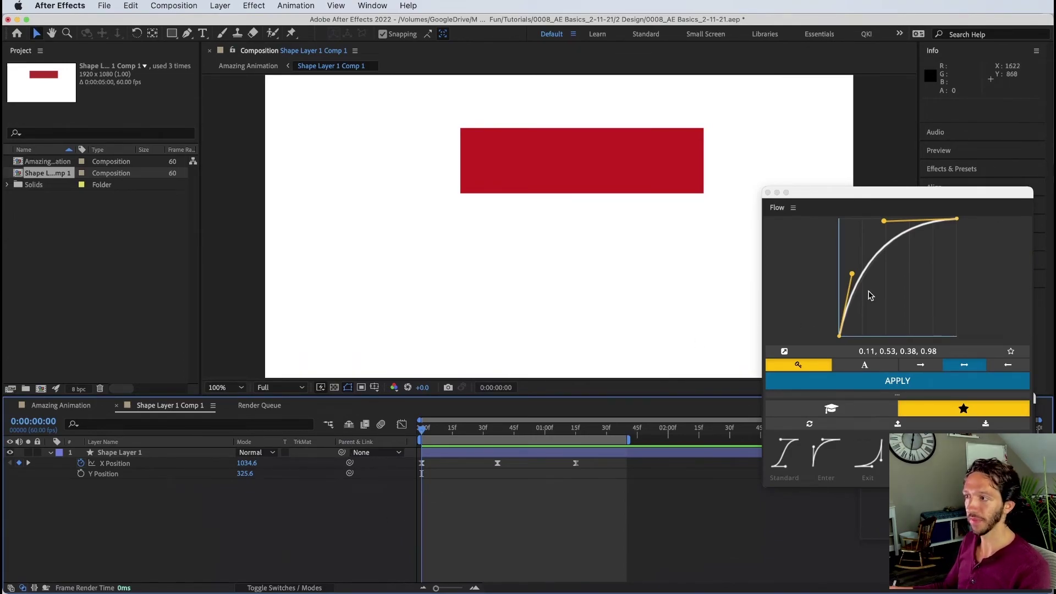
- Select all X Position keyframes of Shape Layer 1 and apply Flow's Standard easing curve of 0.52, 0.00, 0.34, 1.00
{"action": "left_click_drag", "start_coordinate": [854, 277], "coordinate": [842, 243]}
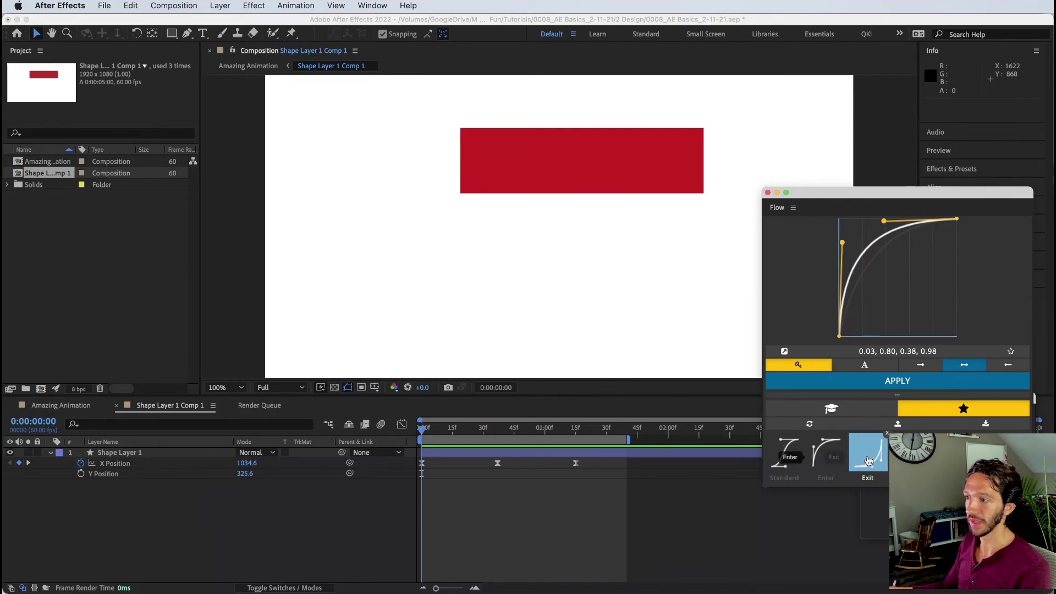
{"action": "left_click_drag", "start_coordinate": [537, 515], "coordinate": [411, 465]}
{"action": "left_click_drag", "start_coordinate": [598, 503], "coordinate": [416, 463]}
{"action": "left_click", "coordinate": [785, 451]}
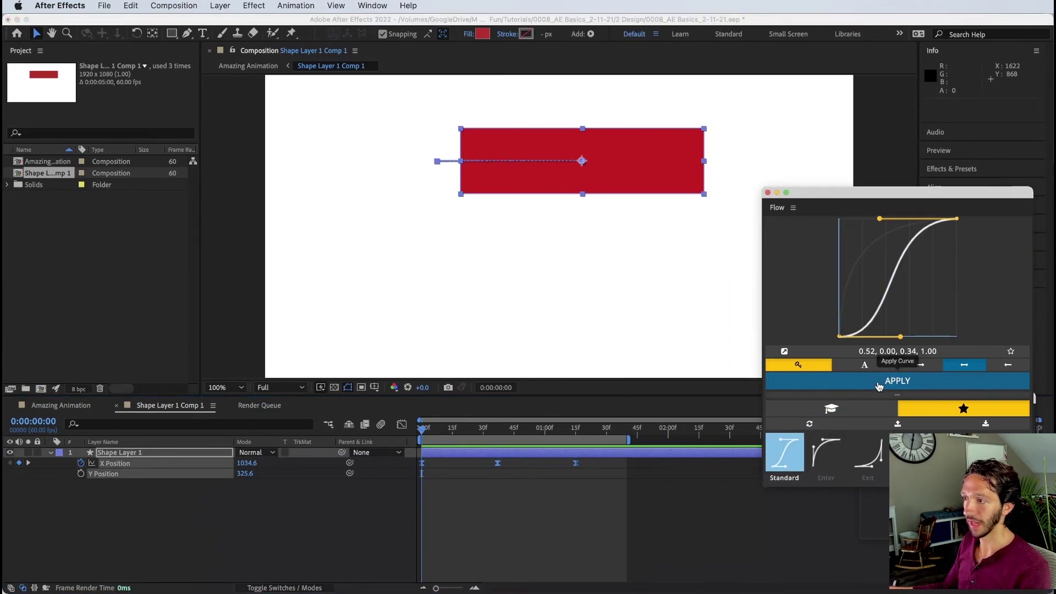
{"action": "left_click", "coordinate": [882, 382]}
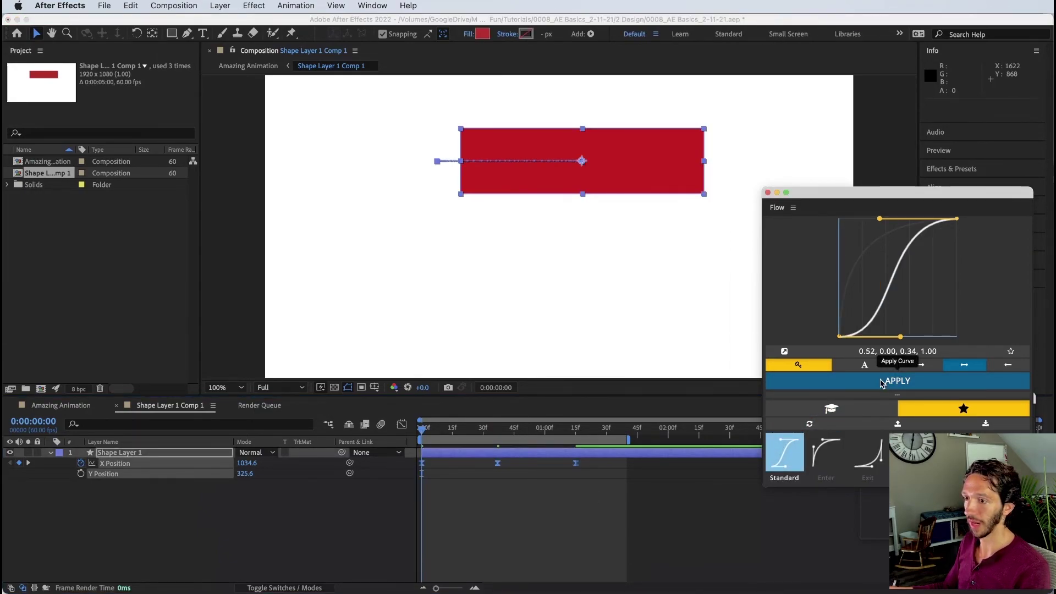
- Deselect the keyframes and play back the rectangle's movement with the Standard easing
{"action": "left_click", "coordinate": [432, 531]}
{"action": "key", "text": "space"}
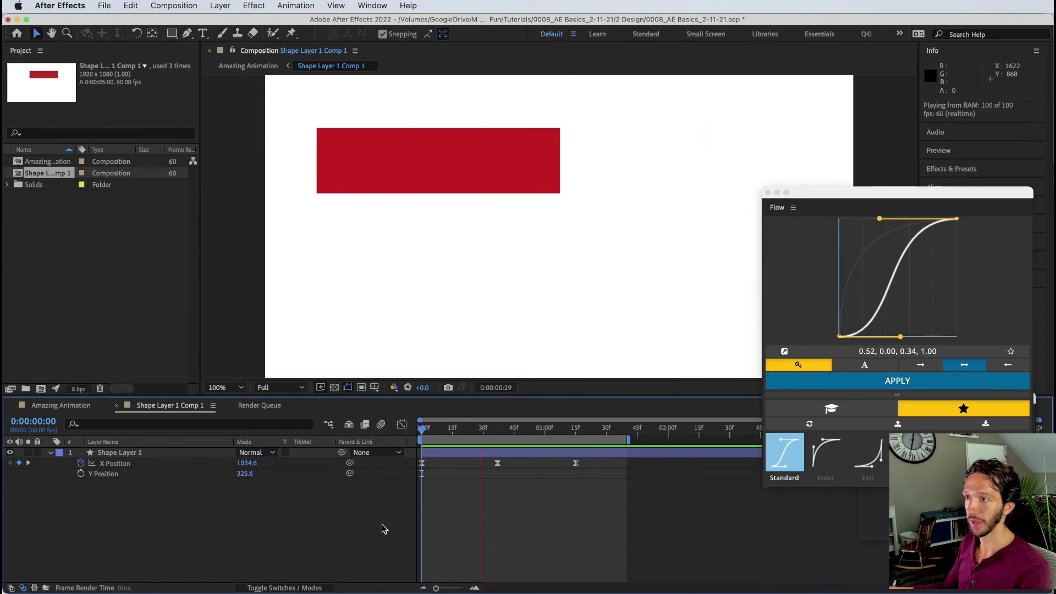
{"action": "key", "text": "space"}
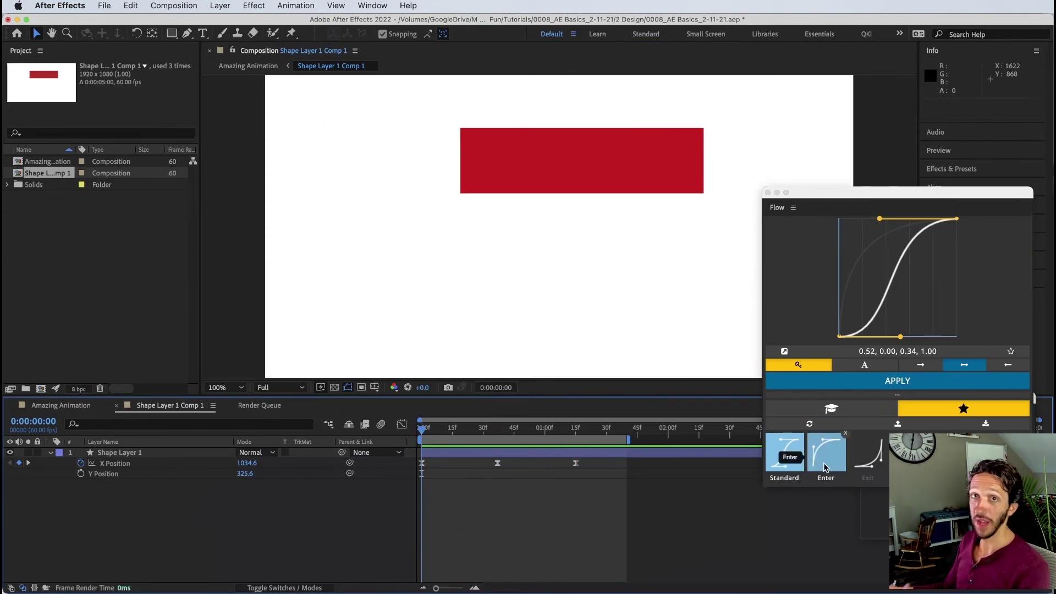
- Compare the curves of Flow's Enter, Exit and Standard presets without applying them, finishing on Exit
{"action": "left_click", "coordinate": [826, 459]}
{"action": "left_click", "coordinate": [868, 462]}
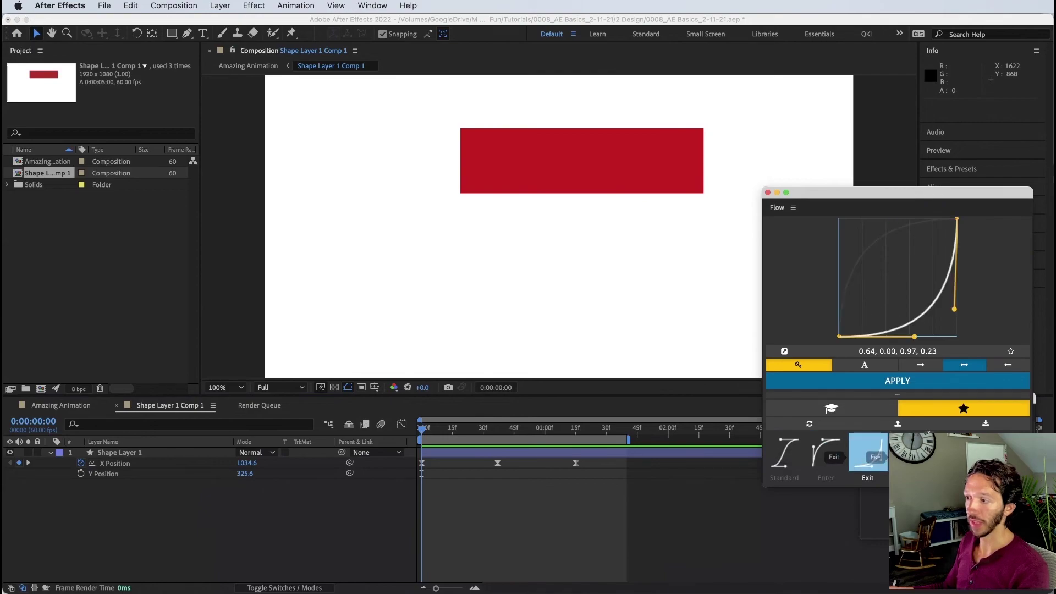
{"action": "left_click", "coordinate": [826, 454]}
{"action": "left_click", "coordinate": [784, 454]}
{"action": "left_click", "coordinate": [826, 454]}
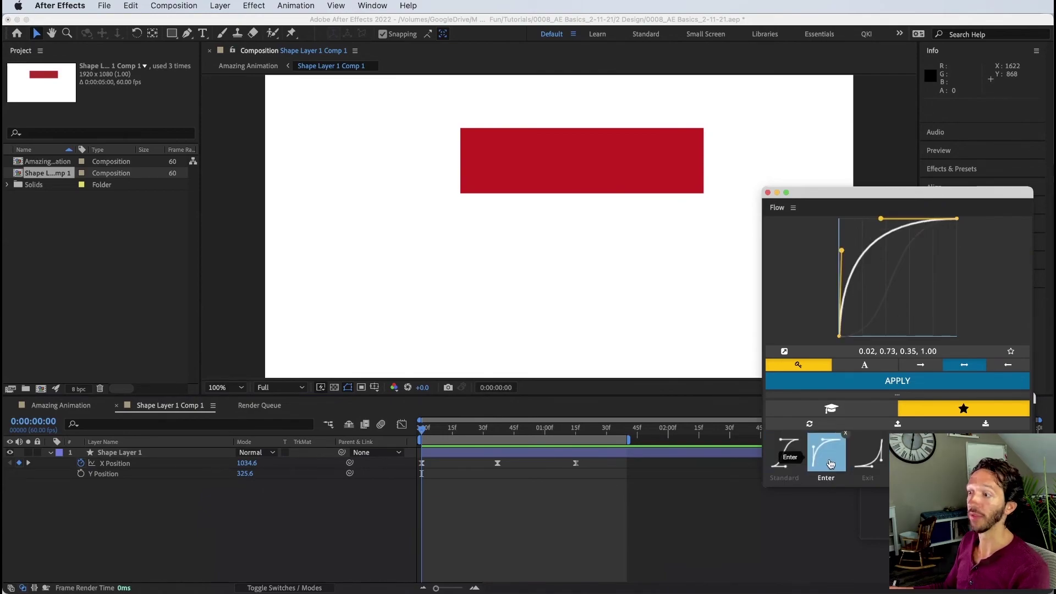
{"action": "left_click", "coordinate": [853, 460]}
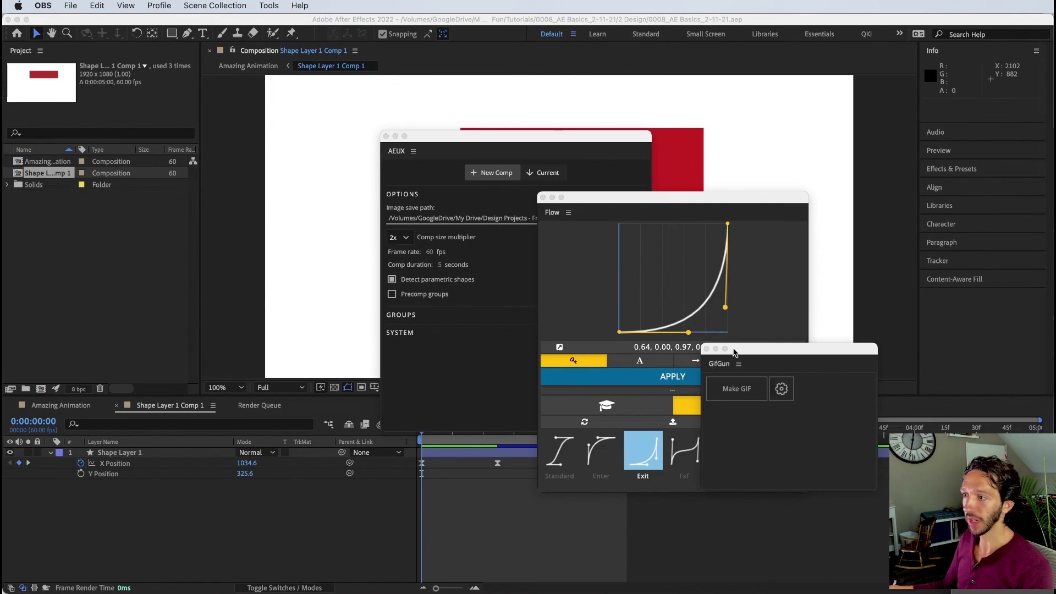
- Dock the floating GifGun, Flow and AEUX windows beneath Info, grouping Flow with GifGun and placing AEUX above them
{"action": "left_click_drag", "start_coordinate": [737, 364], "coordinate": [1038, 157]}
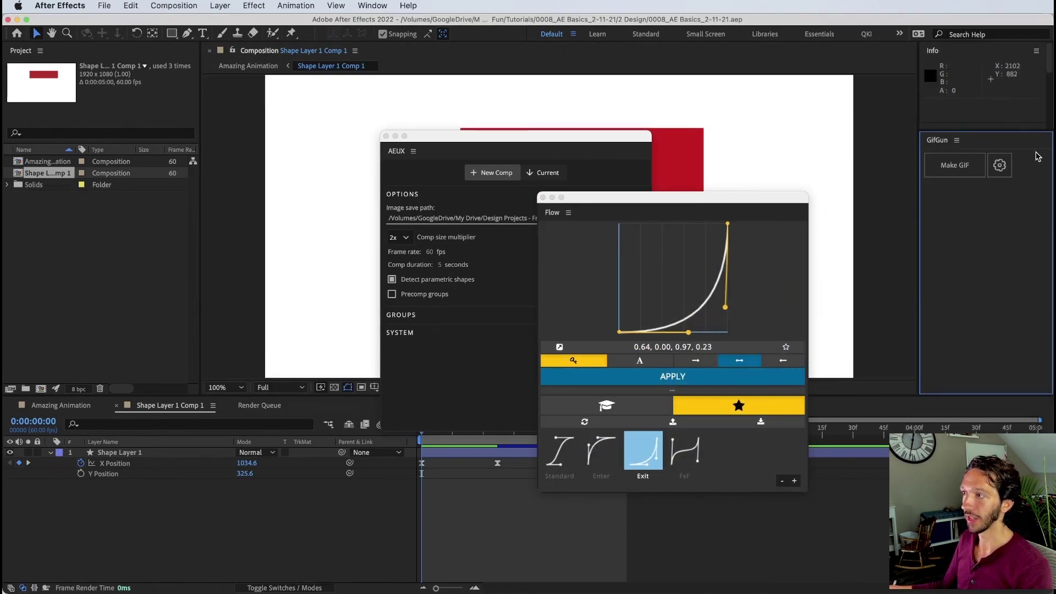
{"action": "left_click_drag", "start_coordinate": [992, 130], "coordinate": [966, 280]}
{"action": "left_click_drag", "start_coordinate": [583, 211], "coordinate": [963, 280]}
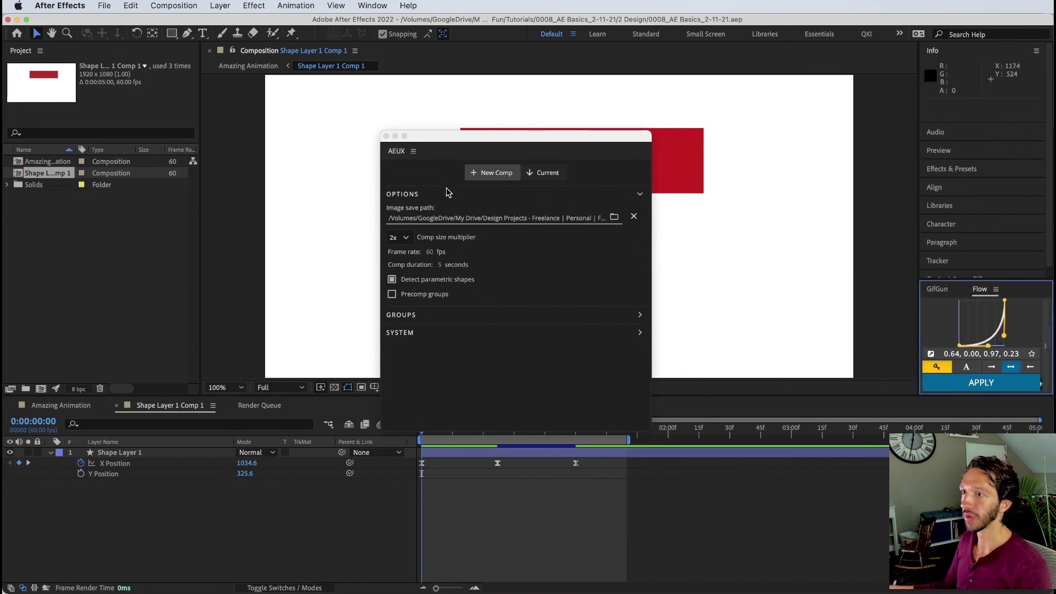
{"action": "left_click_drag", "start_coordinate": [436, 153], "coordinate": [937, 297]}
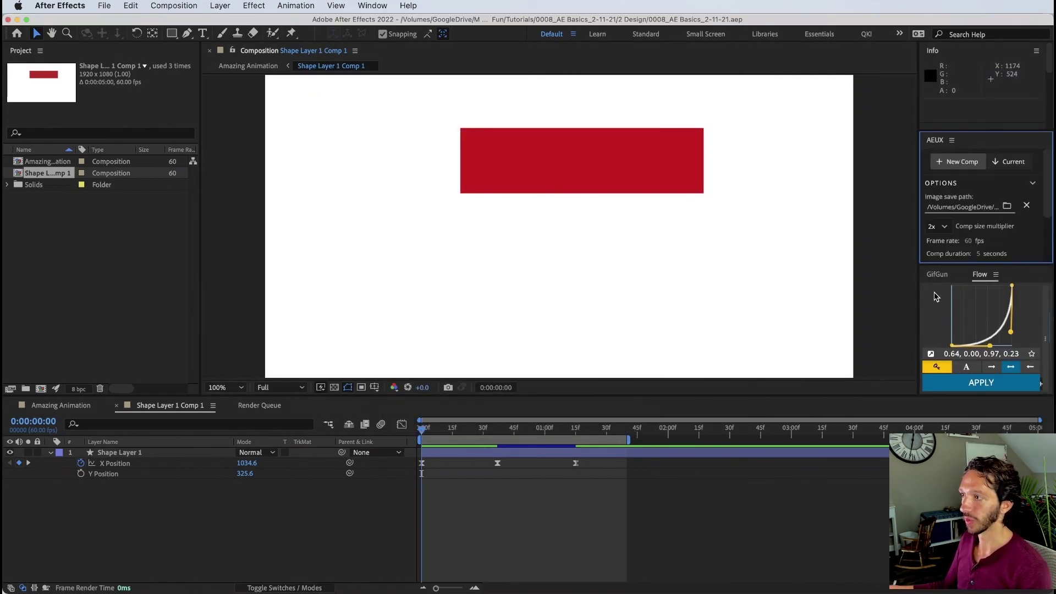
- Switch to the custom QKI workspace, view its Audio section and bring Libraries back to the front
{"action": "left_click", "coordinate": [866, 35]}
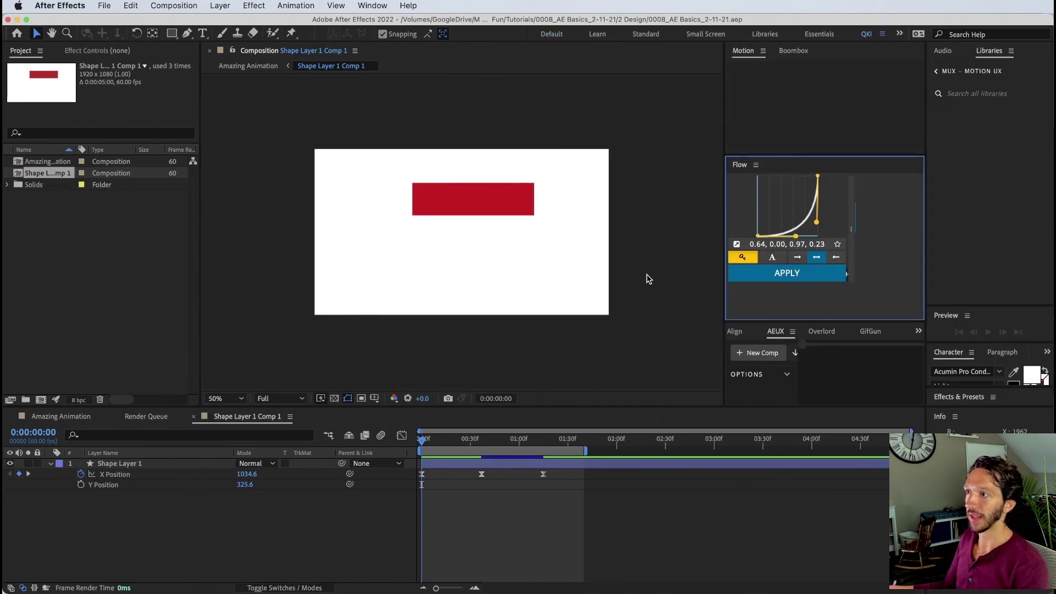
{"action": "left_click", "coordinate": [947, 51]}
{"action": "left_click", "coordinate": [989, 51]}
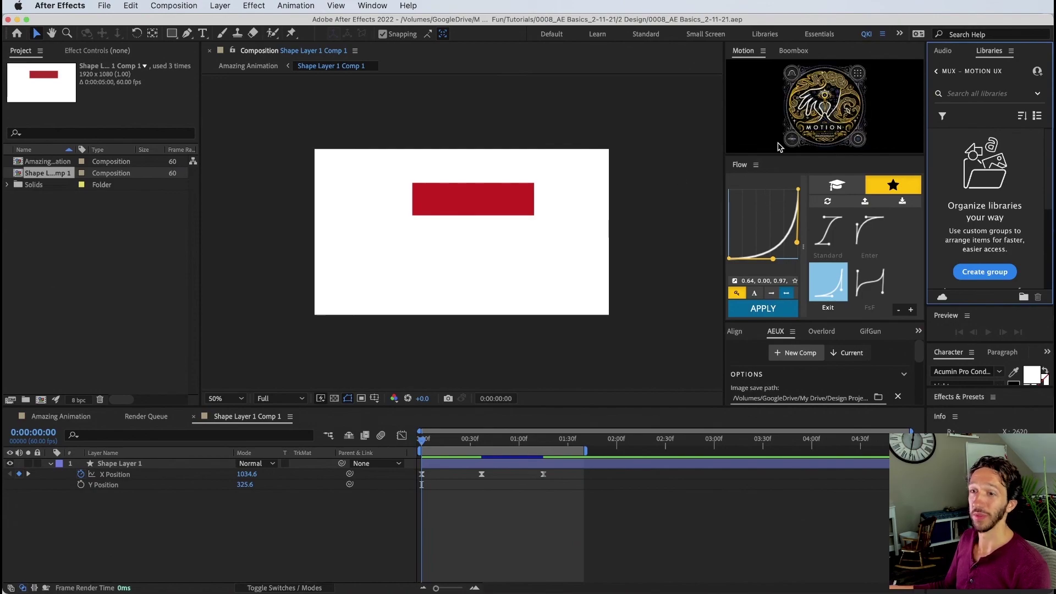